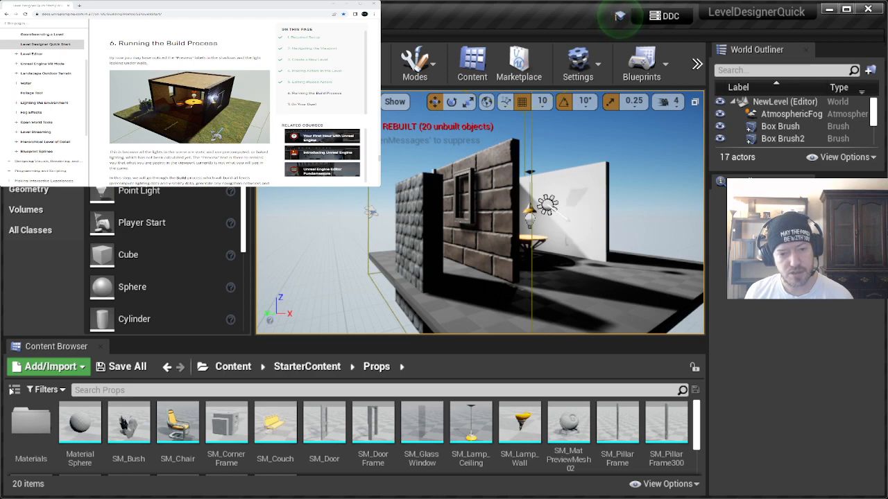
Select the brick wall with the window and examine its top edge and its corner with the white wall
right_click_drag(480, 212, 659, 212)
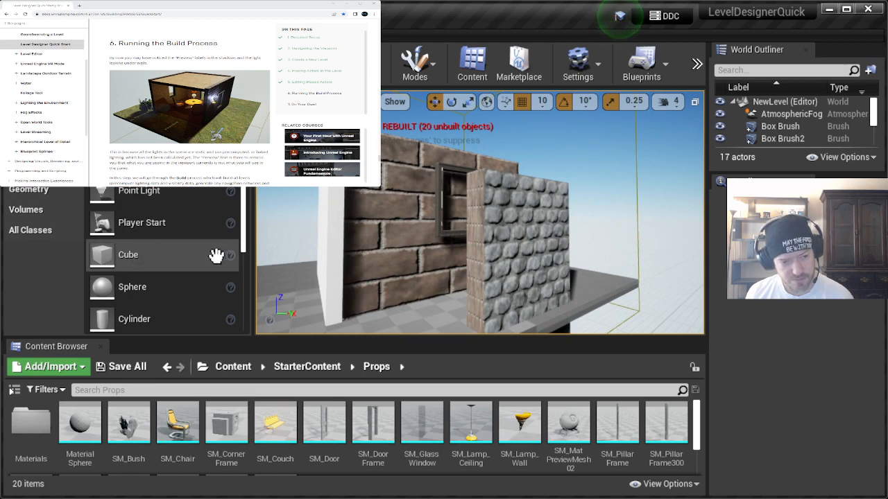
left_click(410, 177)
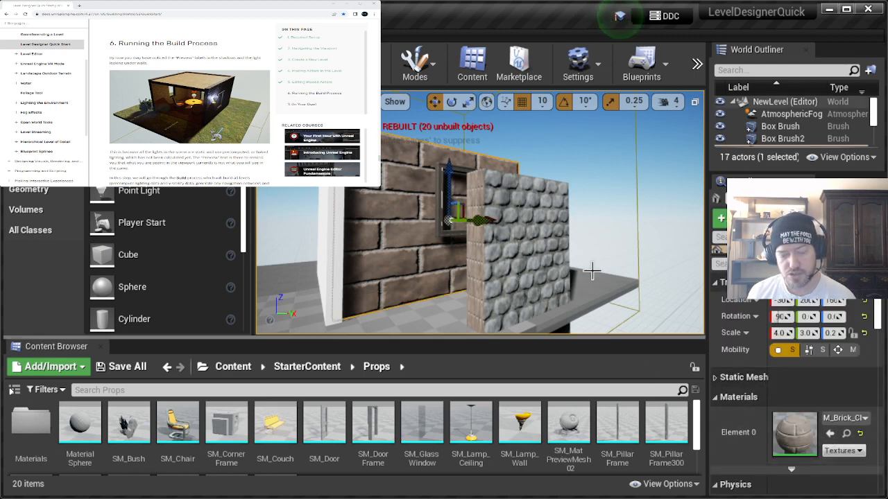
right_click_drag(584, 167, 534, 191)
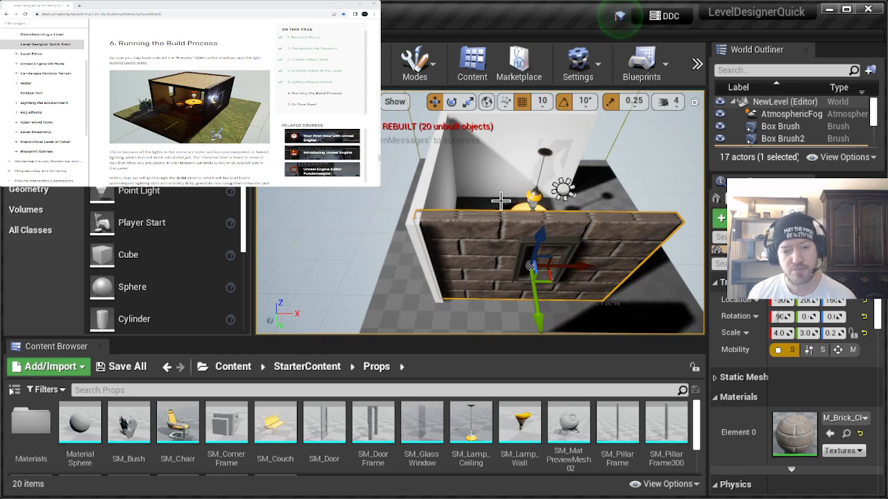
key("w")
right_click_drag(433, 243, 433, 225)
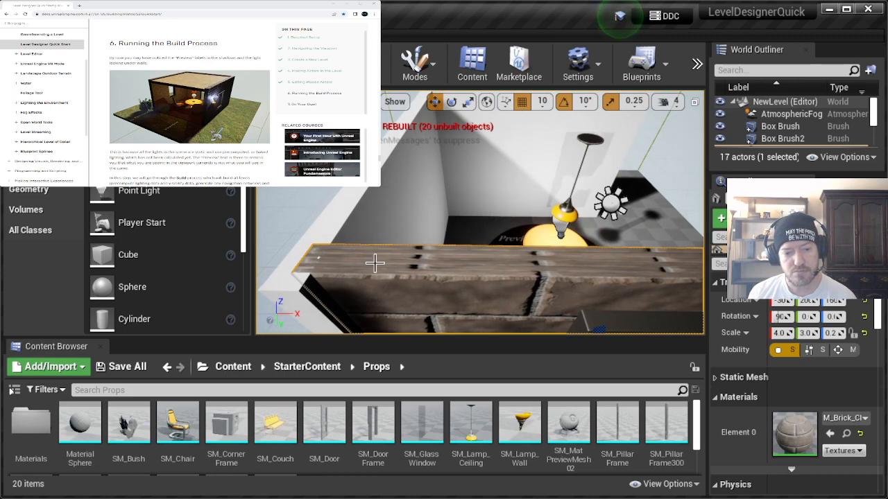
right_click_drag(318, 257, 638, 258)
key("d")
key("a")
key("w")
key("s")
key("w")
right_click_drag(483, 322, 487, 322)
key("w")
right_click_drag(514, 217, 496, 306)
key("w")
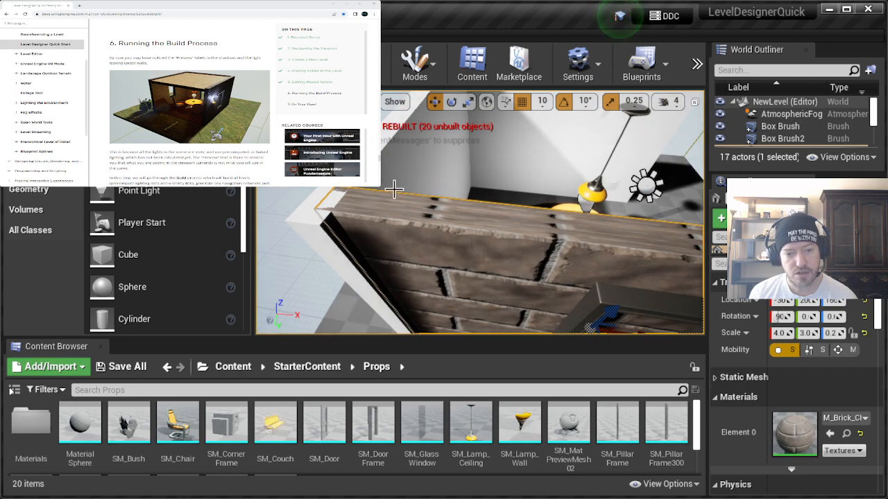
mouse_move(405, 202)
right_mouse_down()
mouse_move(507, 191)
mouse_move(559, 156)
mouse_move(528, 186)
mouse_move(473, 200)
mouse_move(402, 198)
mouse_move(408, 193)
right_mouse_up()
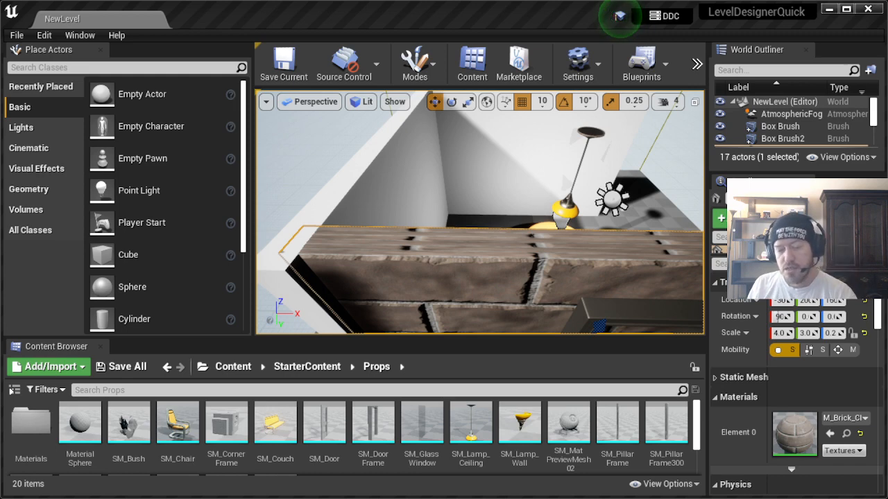
left_click(573, 19)
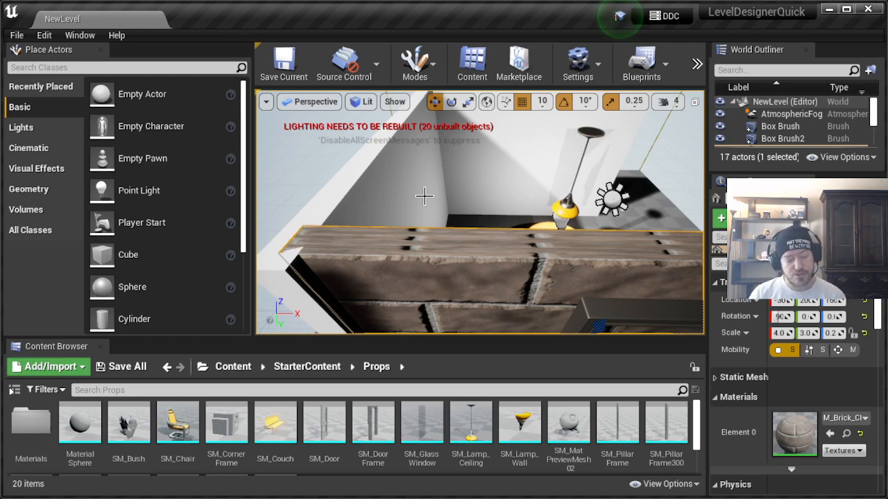
mouse_move(446, 180)
right_mouse_down()
mouse_move(472, 167)
mouse_move(555, 156)
mouse_move(624, 174)
mouse_move(513, 257)
mouse_move(451, 229)
mouse_move(423, 243)
mouse_move(405, 291)
mouse_move(445, 180)
right_mouse_up()
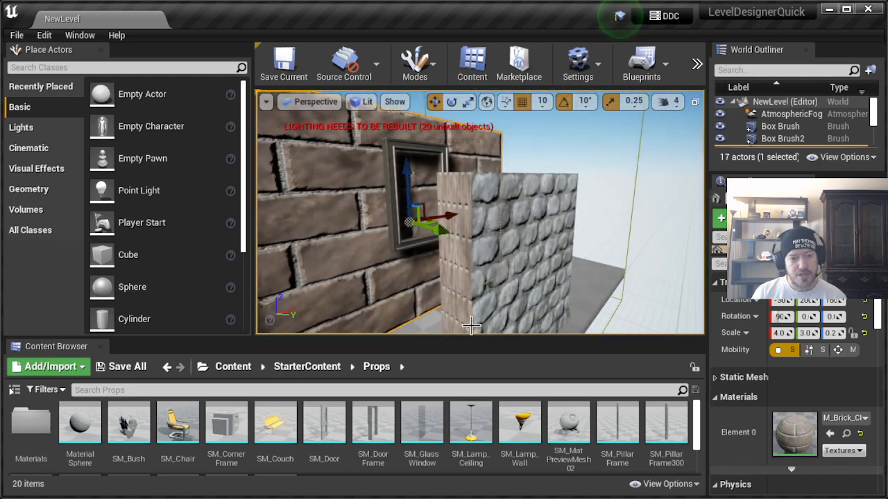
List the geometry brushes and examine the brick wall and the stone wall in front of it from outside
left_click(41, 190)
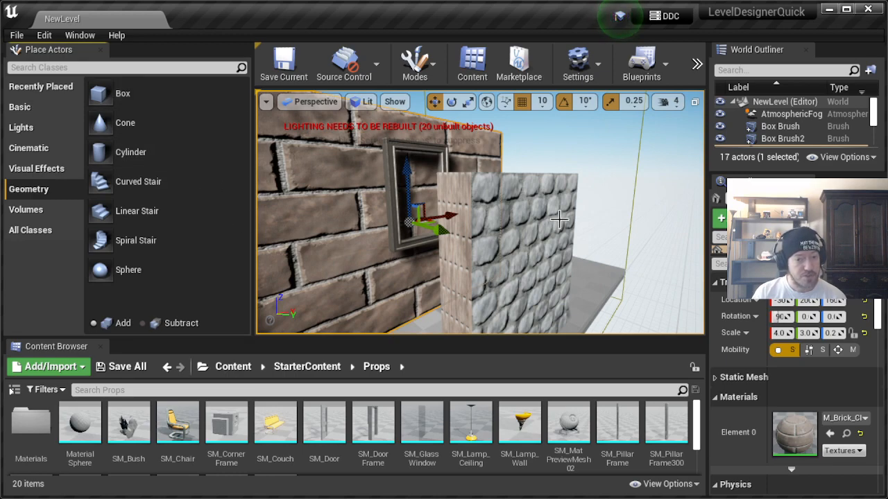
right_click_drag(600, 222, 458, 229)
mouse_move(548, 257)
right_mouse_down()
mouse_move(527, 253)
mouse_move(548, 257)
right_mouse_up()
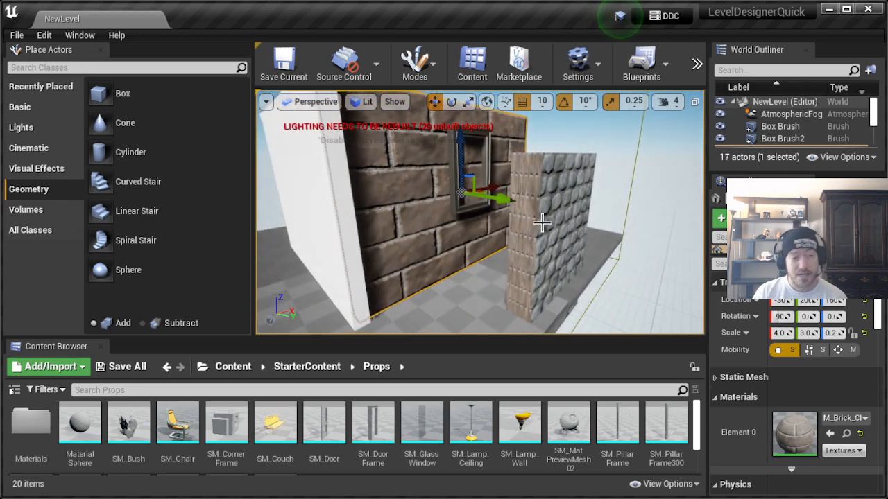
mouse_move(542, 222)
right_mouse_down()
mouse_move(542, 163)
mouse_move(542, 229)
mouse_move(305, 246)
mouse_move(451, 241)
mouse_move(542, 223)
right_mouse_up()
key("d")
key("d")
key("a")
key("a")
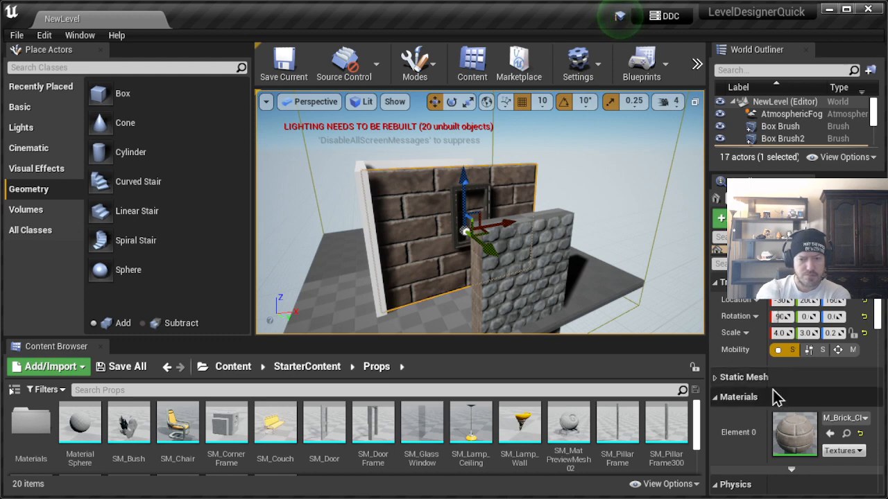
Try SM_CornerFrame and SM_Couch as the static mesh of the selected brick wall
left_click(716, 379)
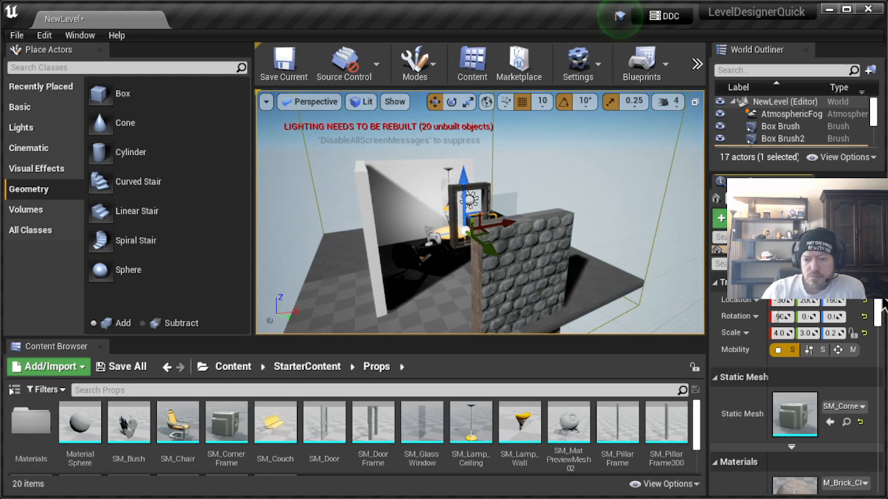
mouse_move(634, 172)
right_mouse_down()
mouse_move(375, 187)
mouse_move(590, 186)
mouse_move(627, 163)
right_mouse_up()
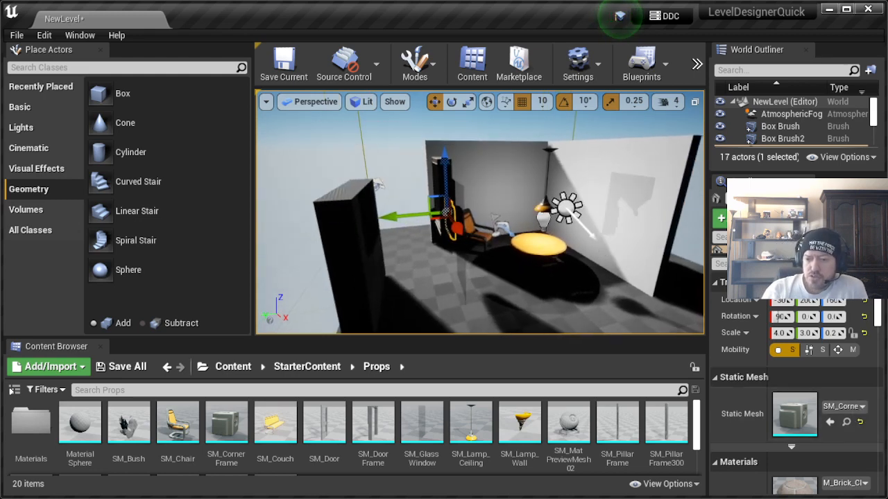
key("ctrl+z")
mouse_move(593, 226)
right_mouse_down()
mouse_move(632, 221)
mouse_move(617, 194)
mouse_move(555, 139)
mouse_move(582, 111)
mouse_move(569, 104)
mouse_move(555, 217)
mouse_move(693, 217)
mouse_move(594, 240)
right_mouse_up()
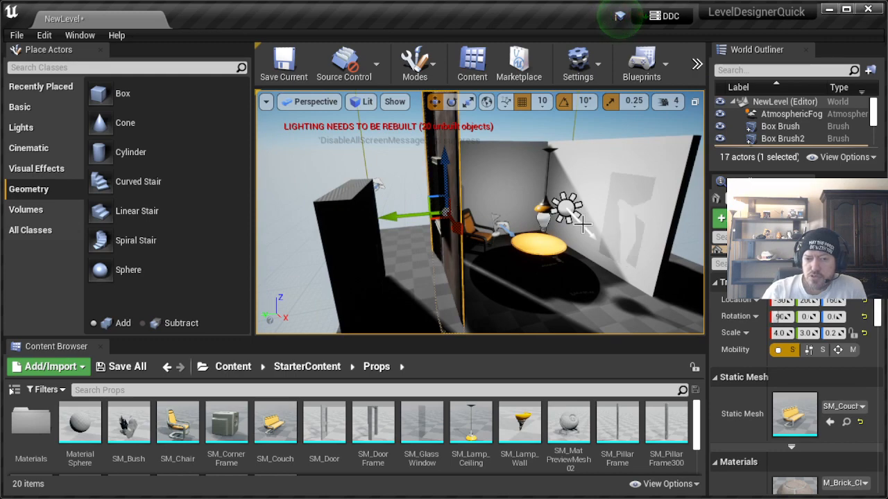
key("w")
key("a")
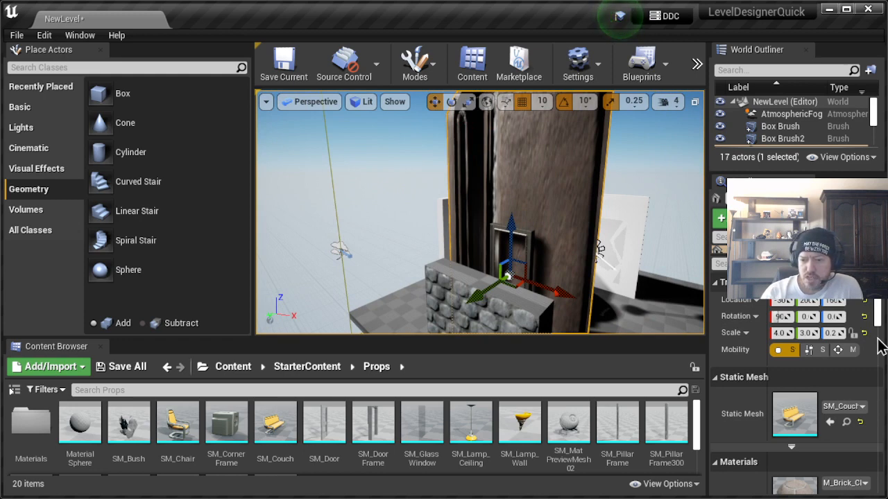
Try the Wall_Window mesh as the selected wall's static mesh and frame the wall in the view
key("ctrl+z")
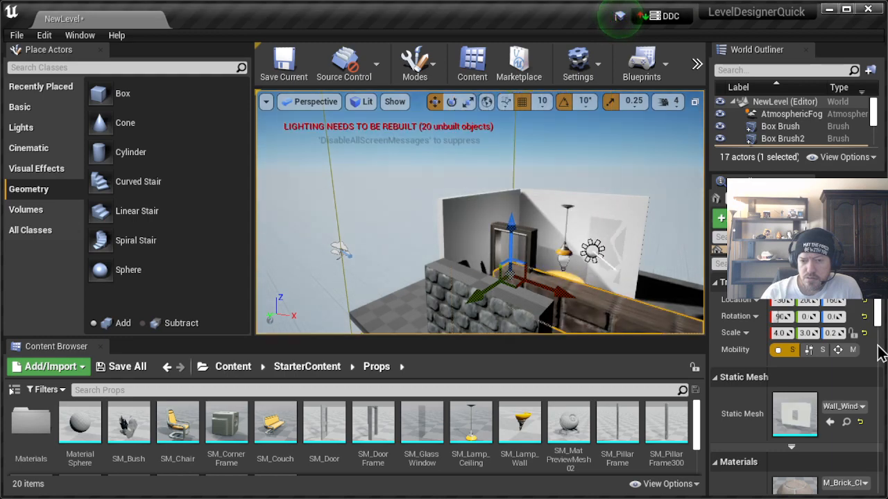
key("f")
right_click_drag(480, 212, 406, 170)
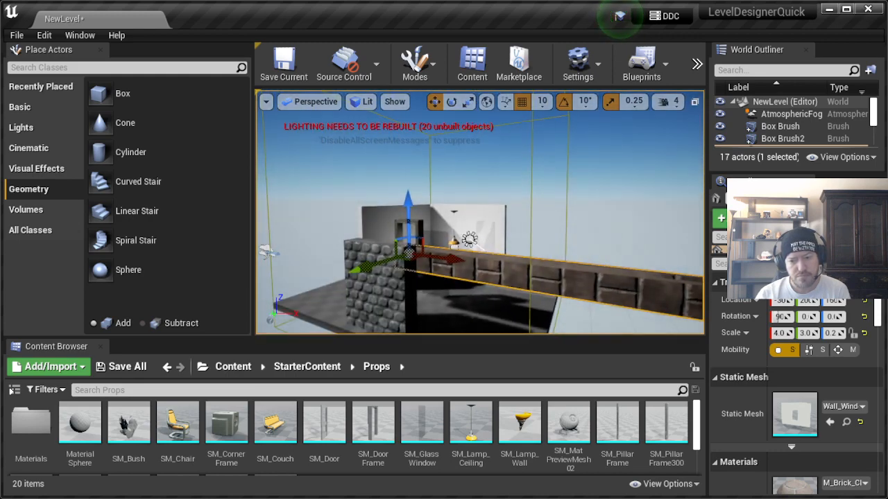
mouse_move(406, 170)
right_mouse_down()
mouse_move(413, 97)
mouse_move(424, 194)
mouse_move(353, 165)
mouse_move(277, 165)
mouse_move(416, 167)
right_mouse_up()
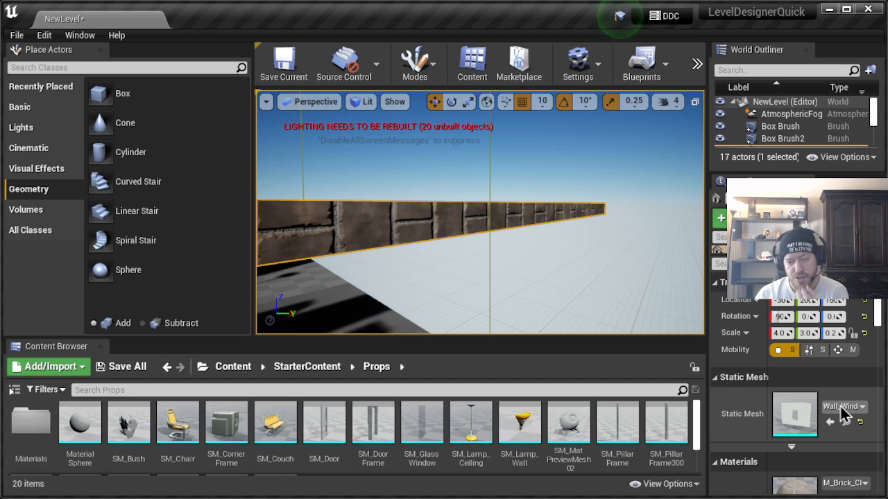
Examine the stretched brick wall along its whole length, including its opening and its top face
right_click_drag(489, 219, 691, 125)
key("w")
key("a")
key("w")
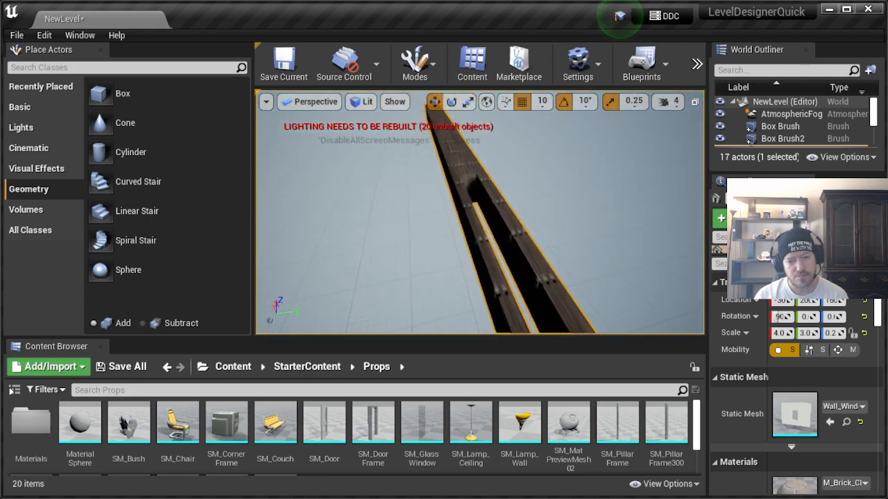
right_click_drag(590, 208, 305, 225)
key("w")
key("w")
key("w")
key("w")
key("w")
key("s")
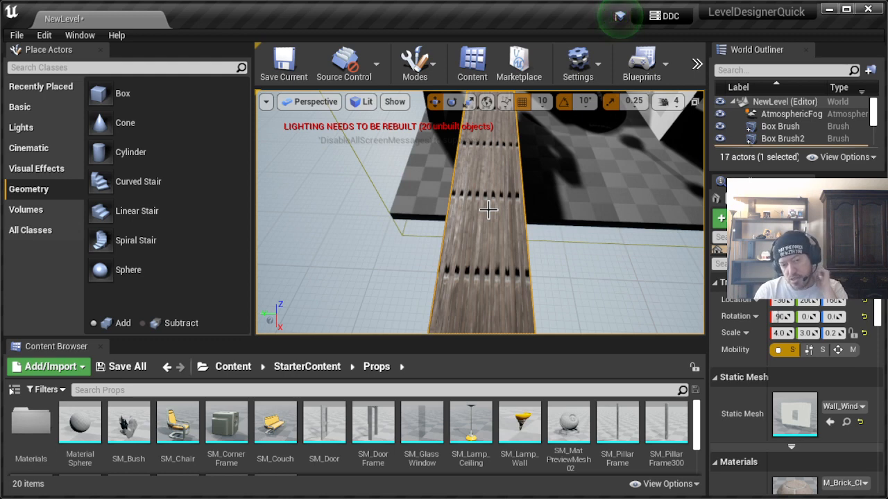
mouse_move(627, 232)
right_mouse_down()
mouse_move(569, 153)
mouse_move(576, 132)
mouse_move(625, 232)
right_mouse_up()
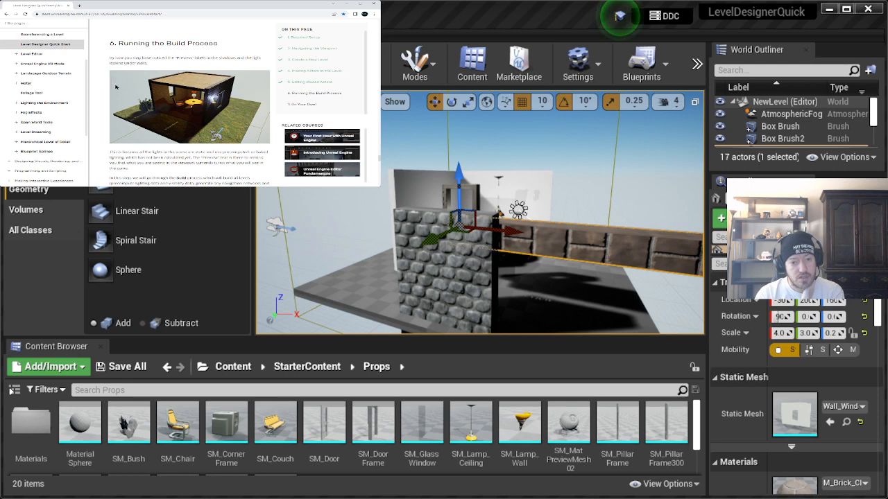
Try the selected wall with its static mesh set to None and show the advanced Static Mesh settings
scroll(99, 110, "down", 2)
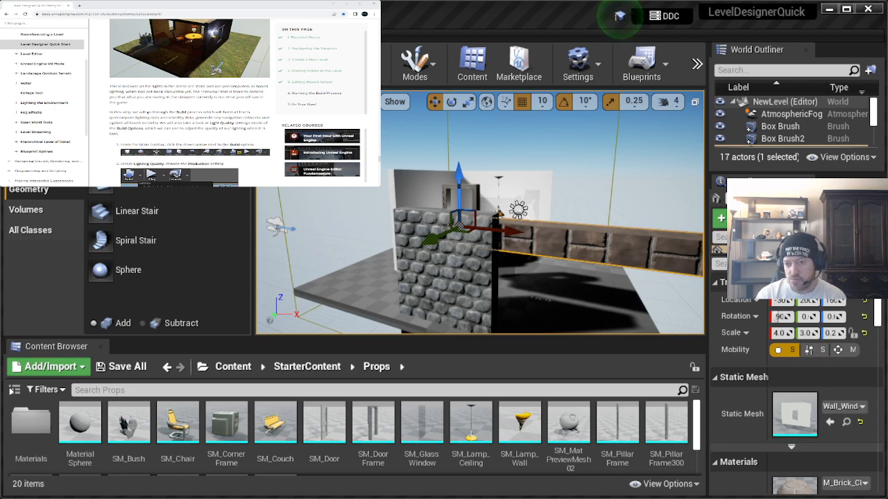
key("ctrl+z")
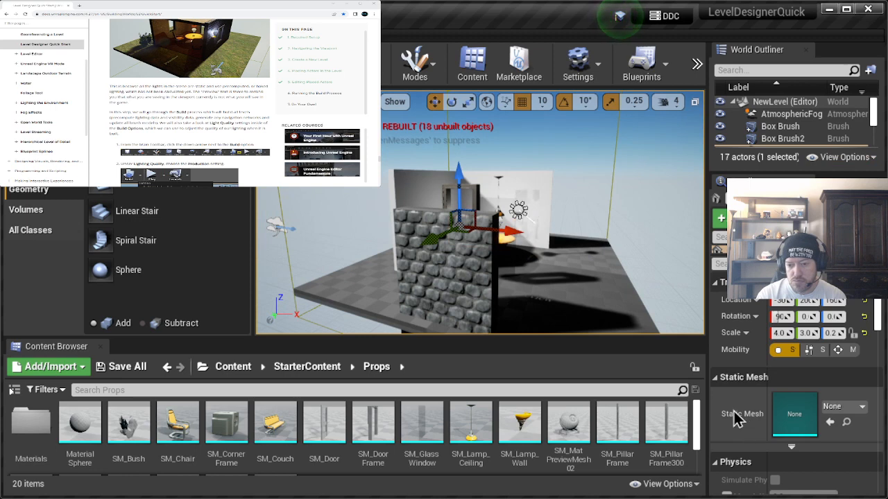
left_click(718, 381)
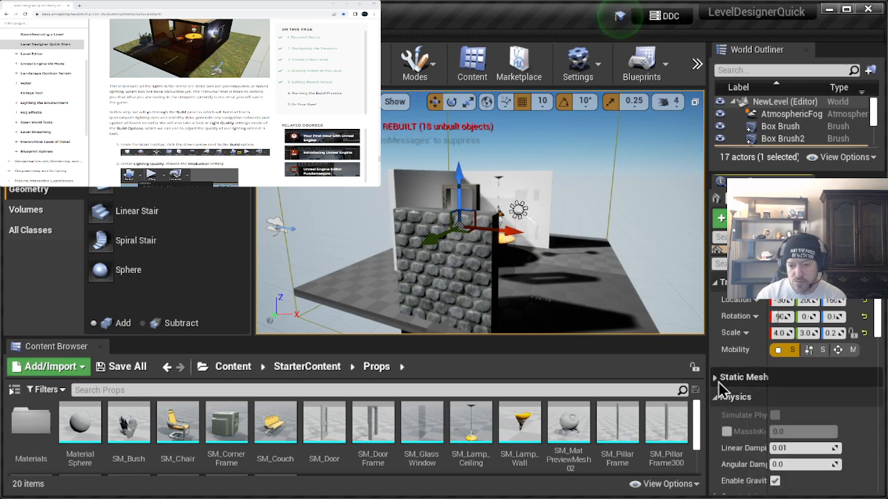
left_click(719, 382)
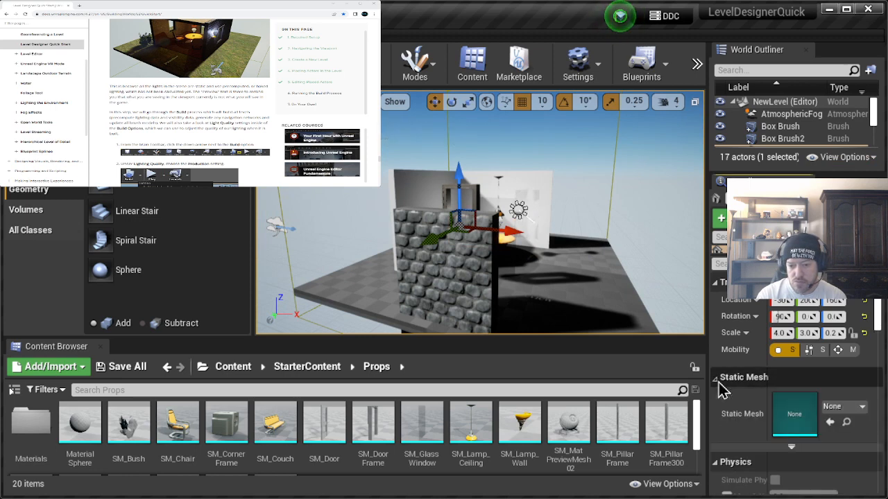
left_click(792, 448)
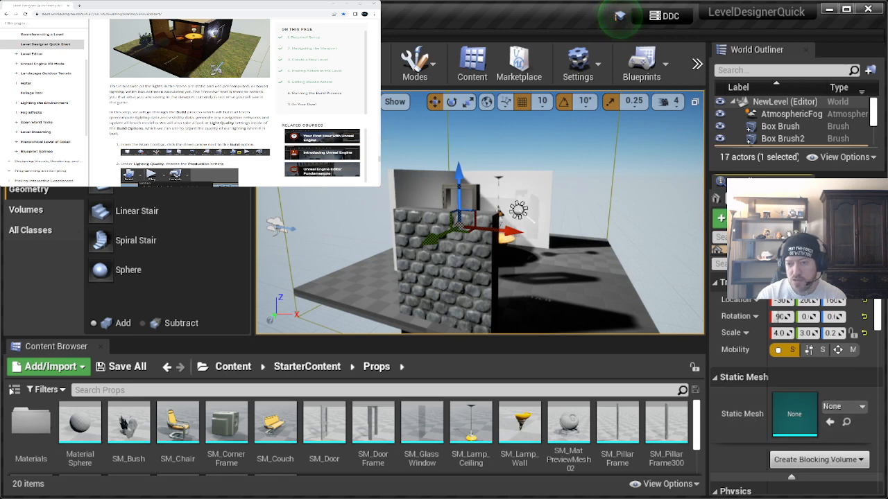
Undo the static mesh changes on the selected wall back to the Cube mesh
key("ctrl+z")
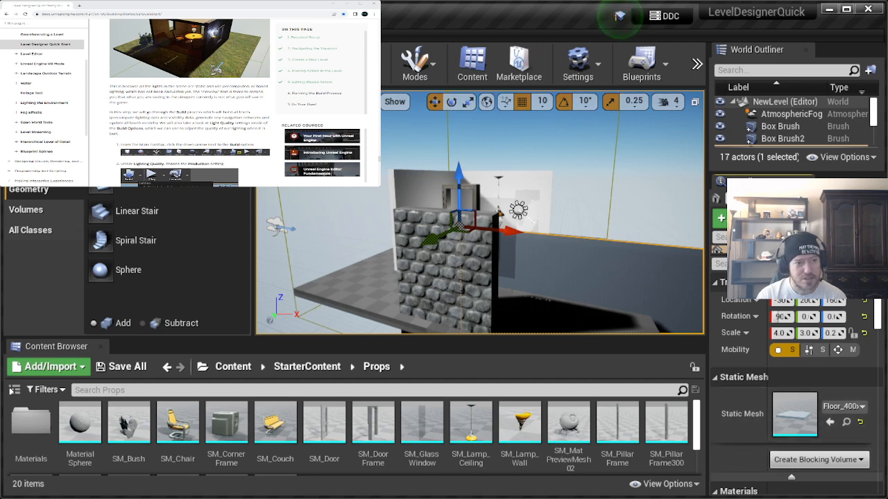
key("ctrl+z")
key("ctrl+z")
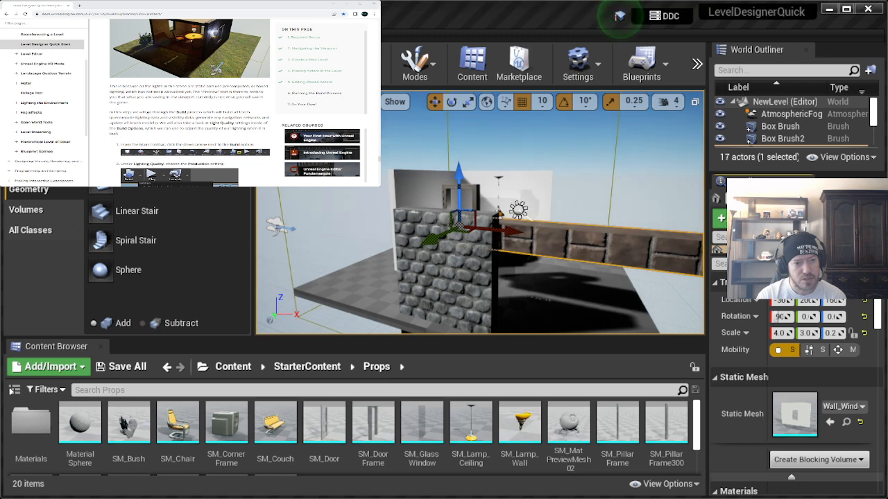
key("ctrl+z")
key("ctrl+z")
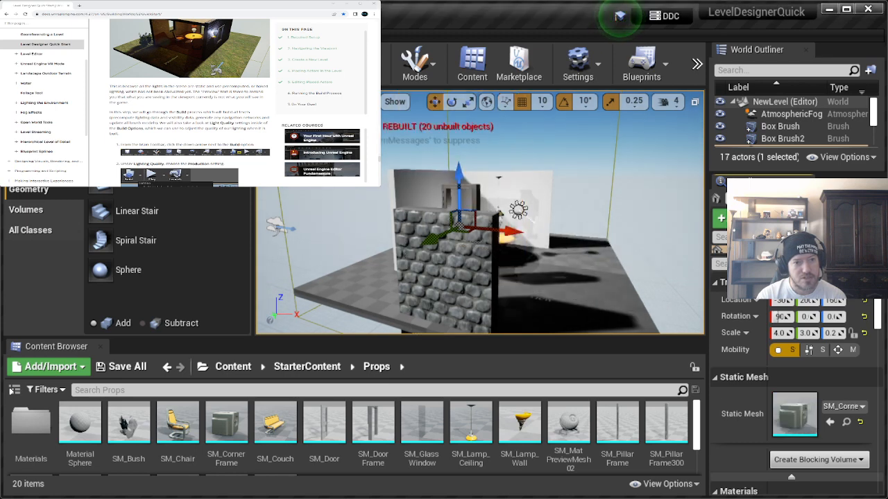
key("ctrl+z")
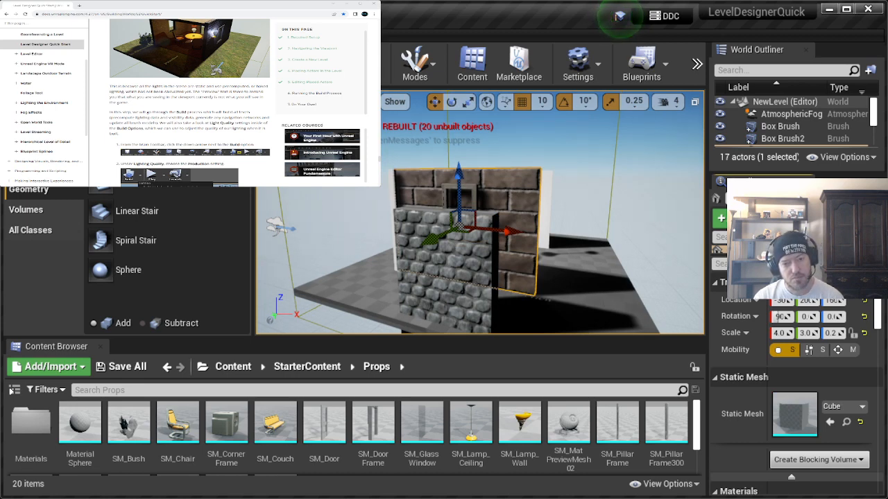
Deselect the wall, view the room from outside, and read the build instructions on setting Lighting Quality to Production
left_click(352, 188)
right_click_drag(350, 186, 208, 173)
right_click_drag(444, 208, 351, 185)
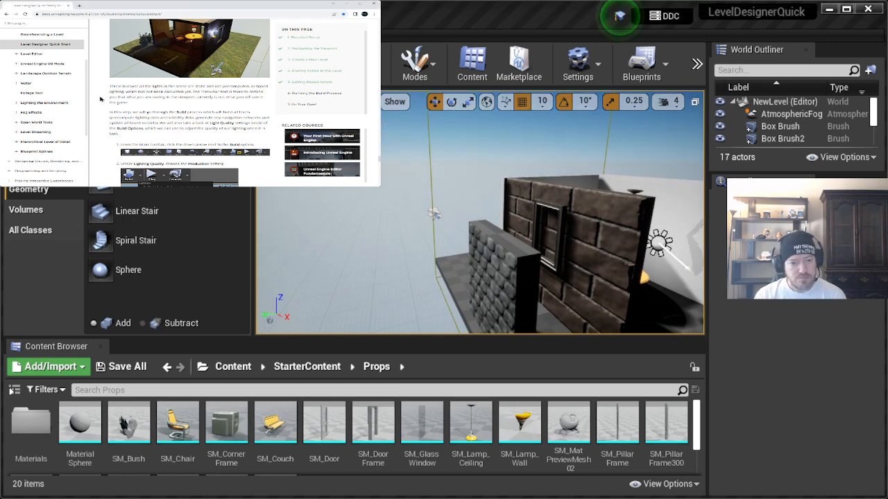
scroll(104, 113, "down", 1)
scroll(104, 113, "down", 1)
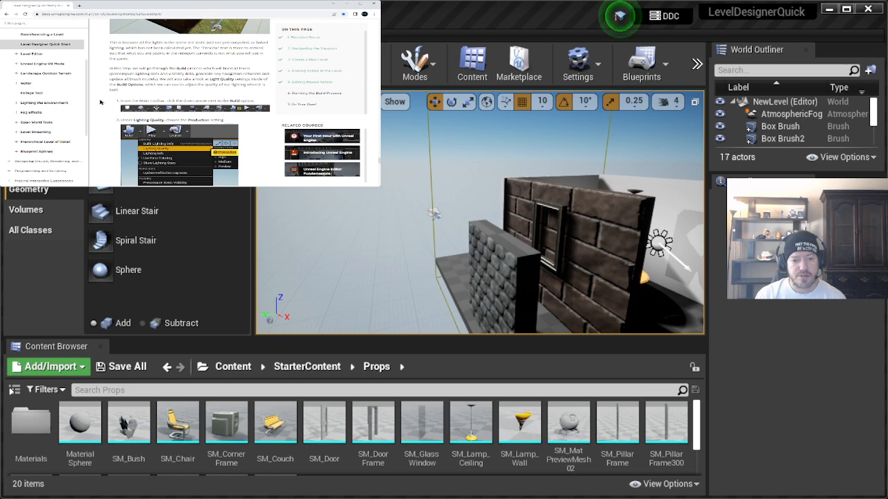
scroll(114, 104, "down", 1)
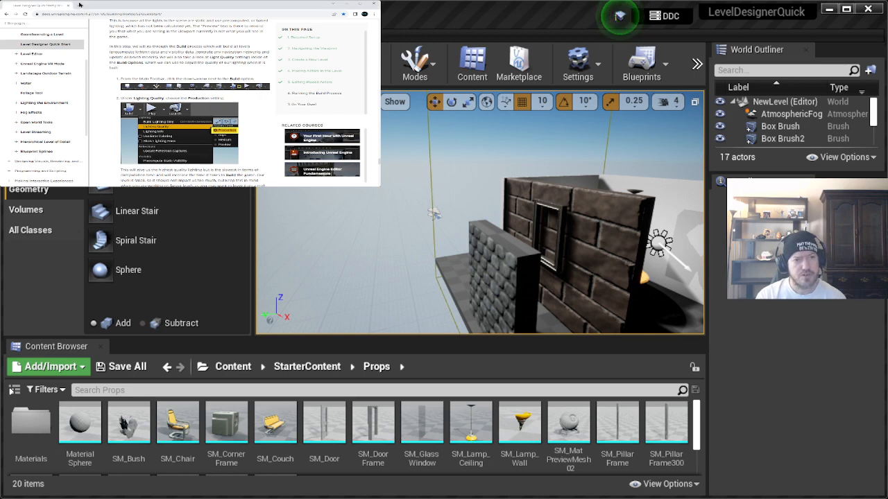
Open YouTube in a new browser tab
left_click(81, 7)
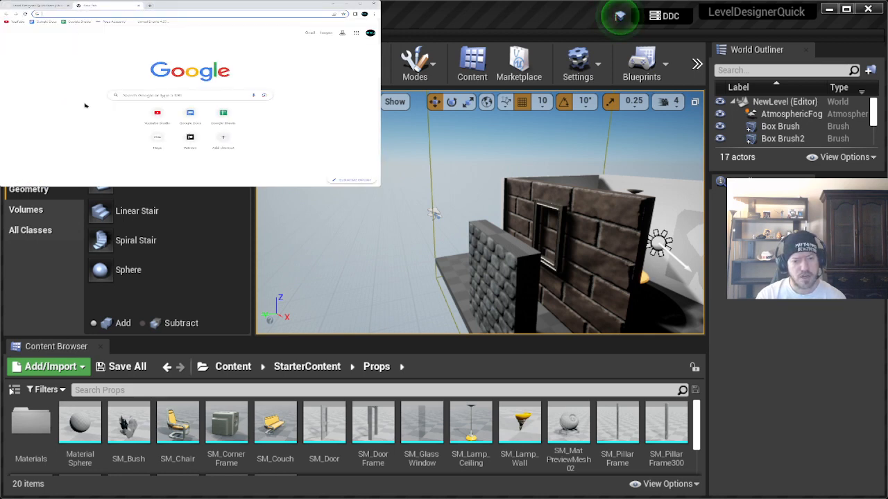
left_click(16, 22)
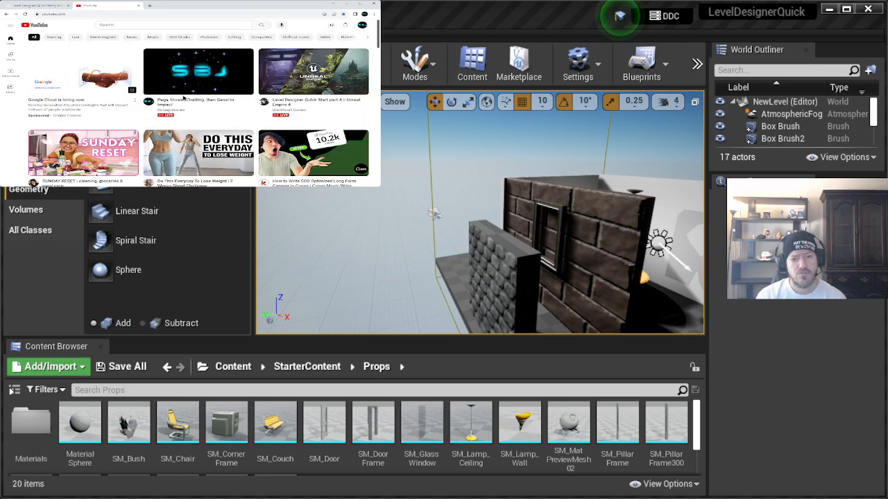
Check the live stream "Pega, Unreal, Chatting, then Genshin Impact!" and dismiss the recommendations survey, closing its browser tab at the end
left_click(183, 97)
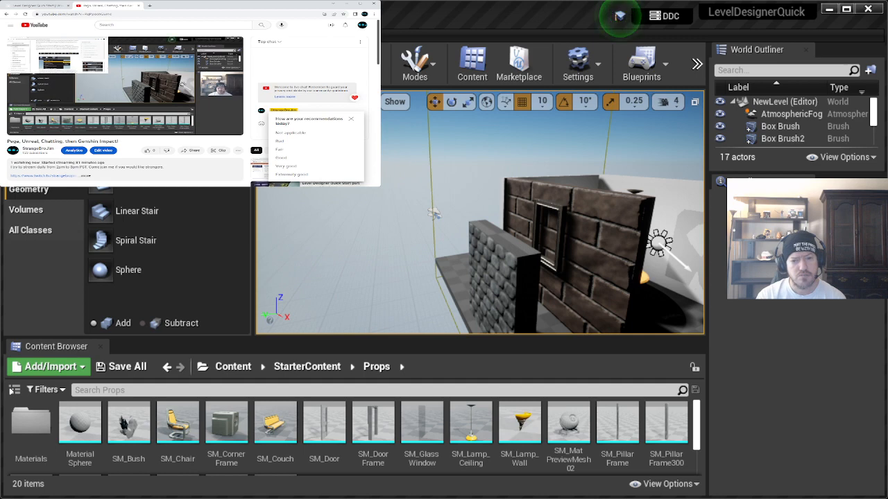
left_click(351, 121)
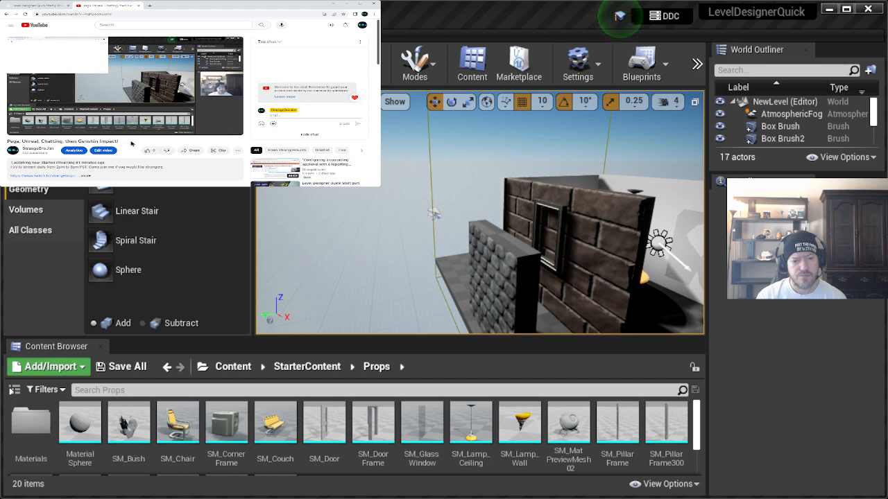
left_click(137, 5)
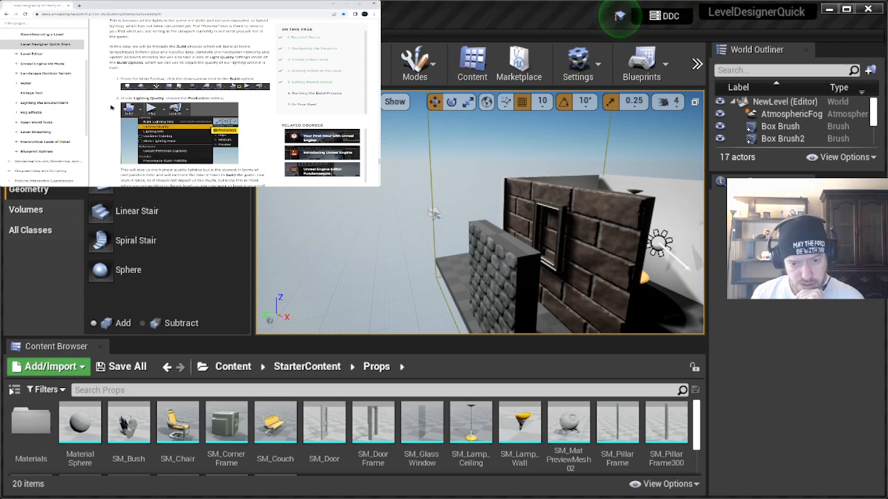
Read the guide's remaining build instructions, from the Production lighting quality note through build completion to playing in the editor
scroll(109, 111, "down", 5)
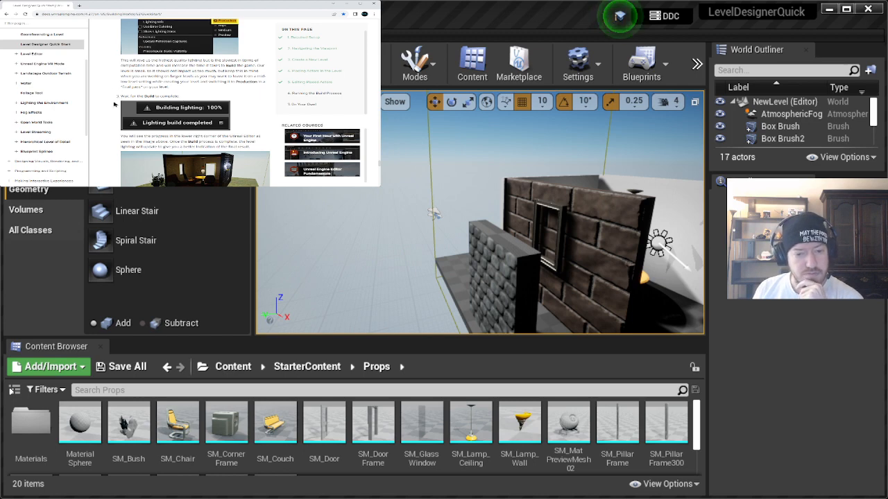
scroll(117, 101, "down", 2)
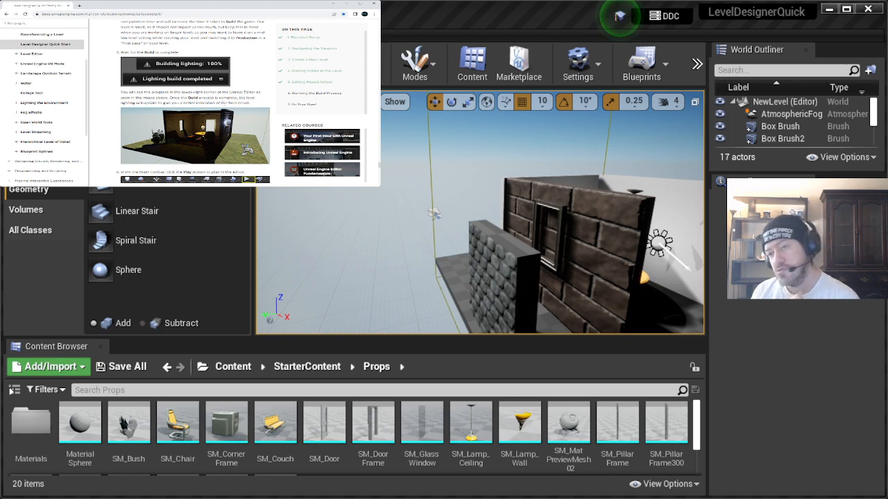
left_click(430, 201)
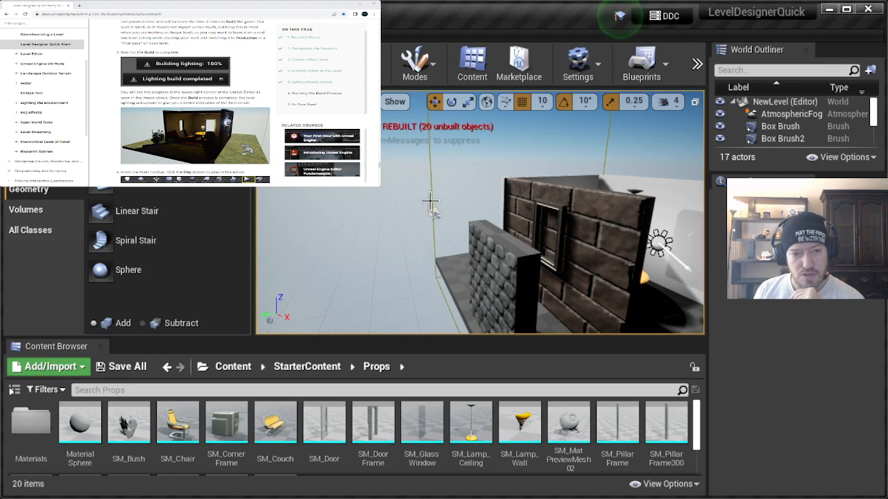
right_click_drag(510, 159, 565, 177)
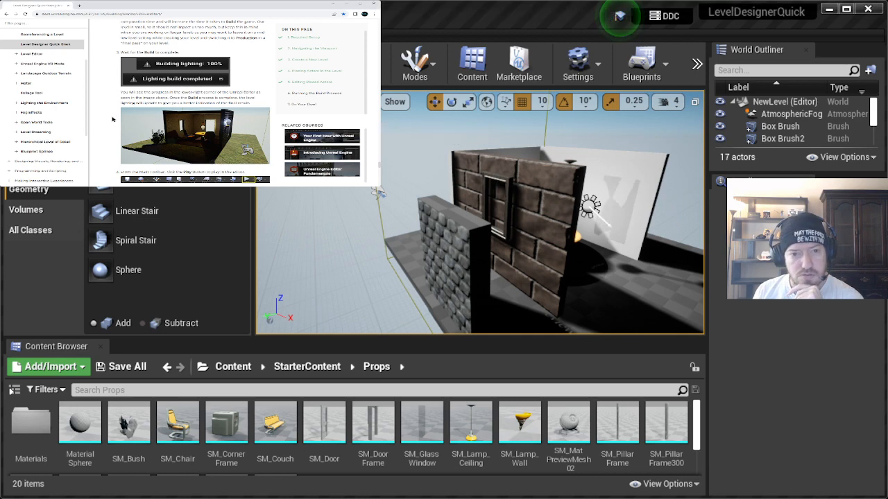
scroll(108, 114, "up", 1)
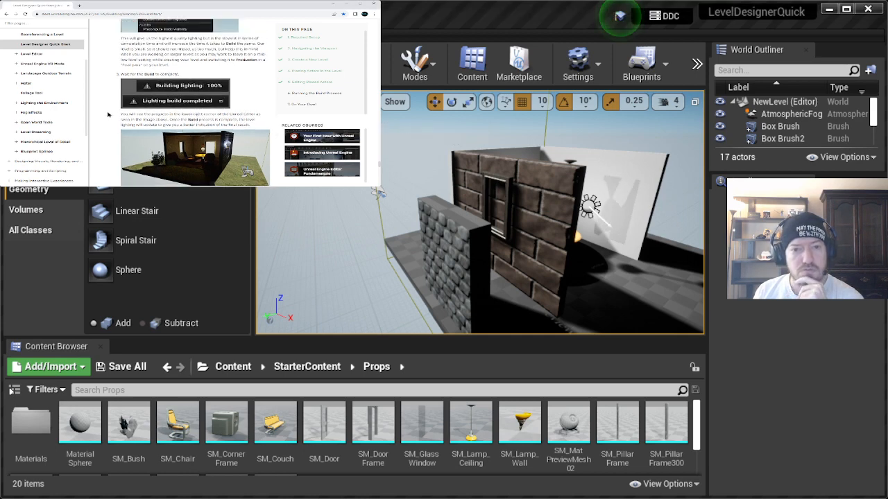
scroll(108, 115, "up", 3)
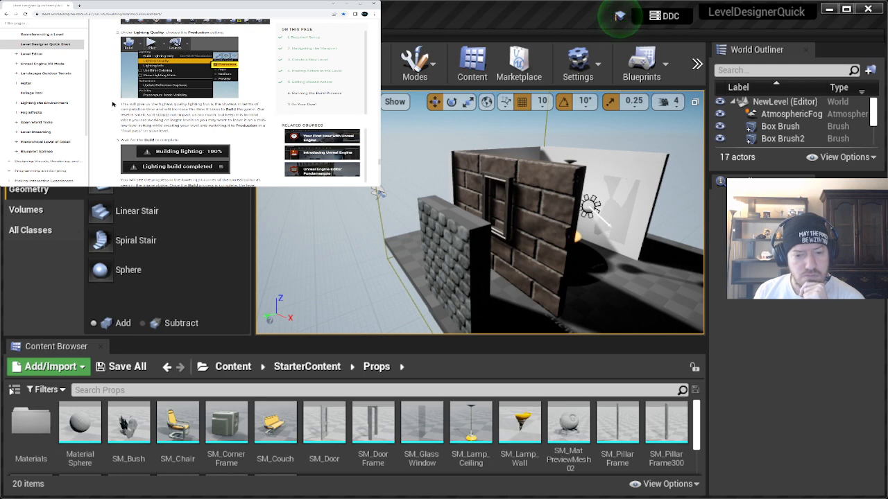
scroll(113, 104, "down", 1)
scroll(112, 104, "down", 2)
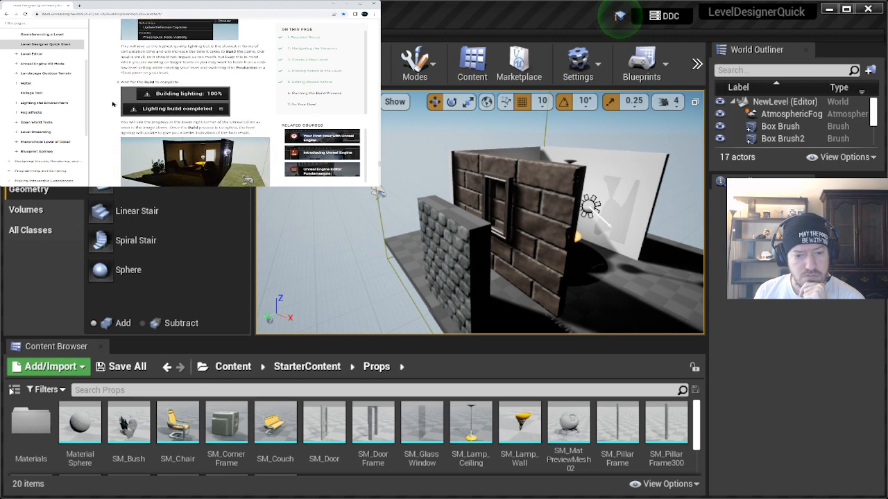
scroll(113, 104, "down", 3)
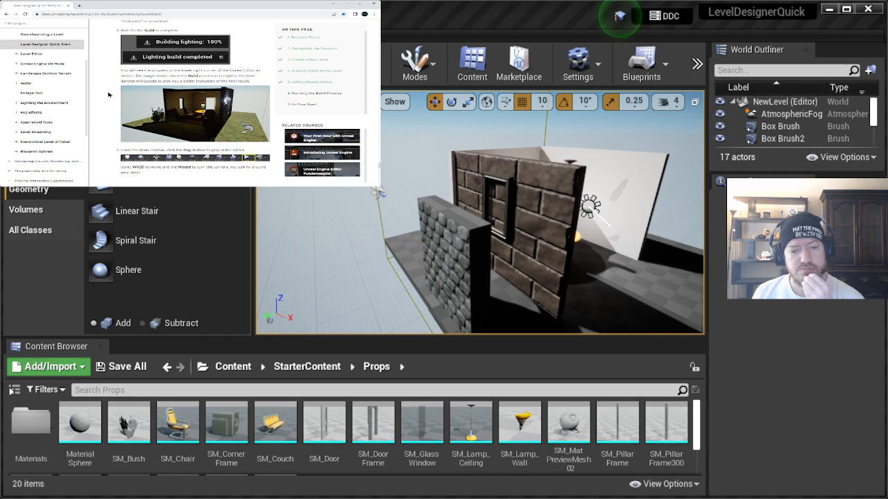
scroll(108, 94, "down", 1)
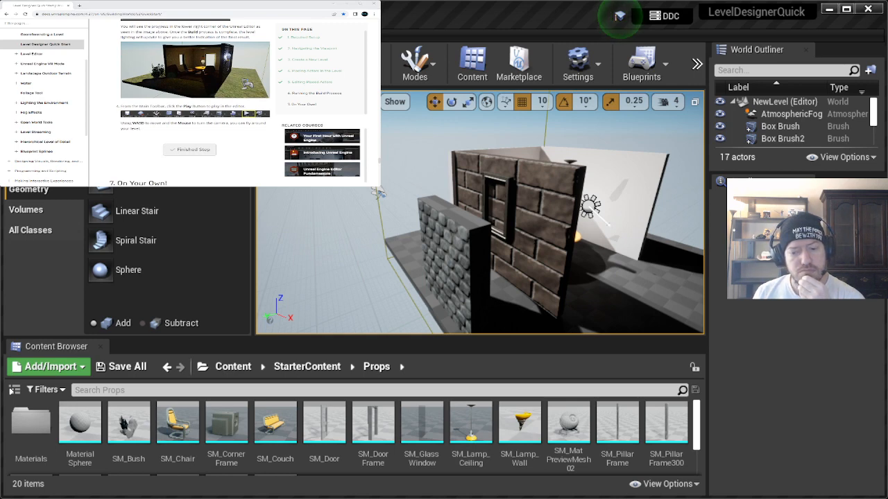
View the lit room from its open side and compare it with the guide's before-and-after build pictures and instructions
right_click_drag(480, 212, 553, 272)
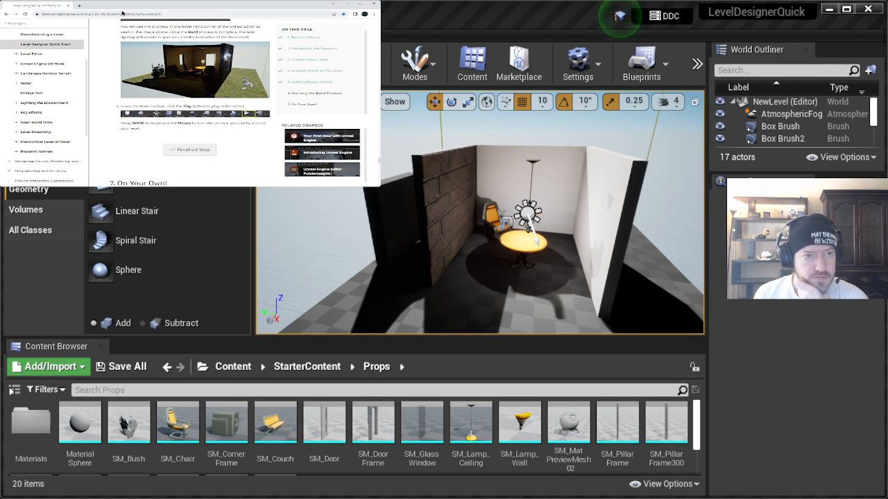
scroll(116, 58, "up", 1)
scroll(115, 58, "up", 2)
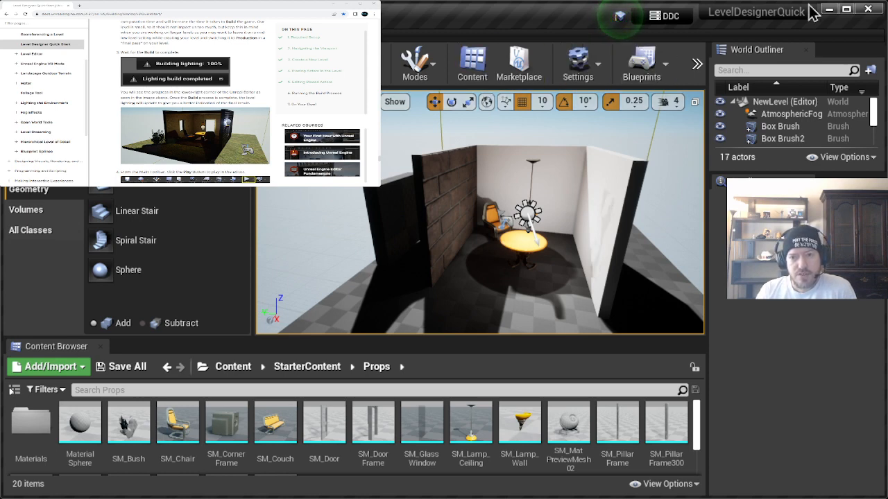
left_click(145, 54)
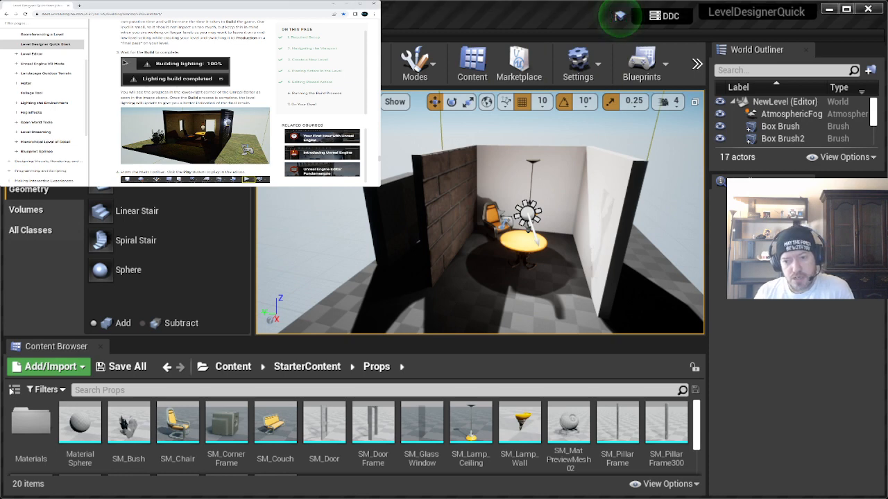
scroll(114, 66, "down", 3)
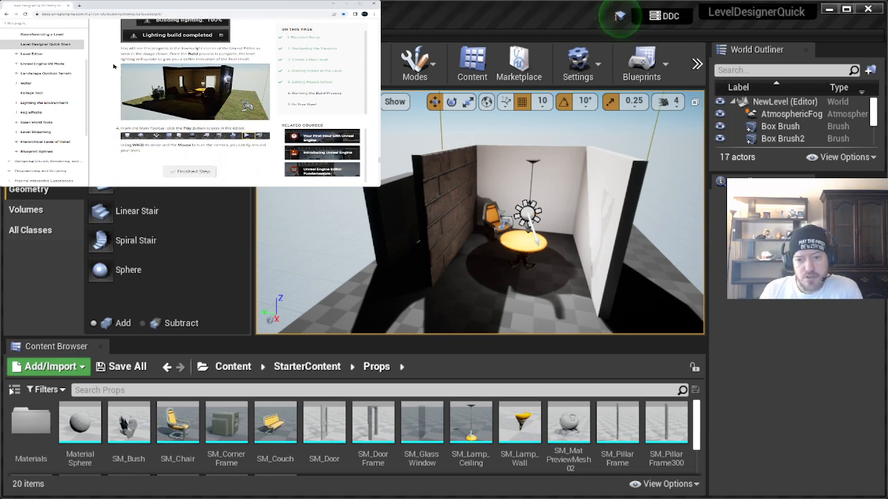
scroll(114, 66, "up", 5)
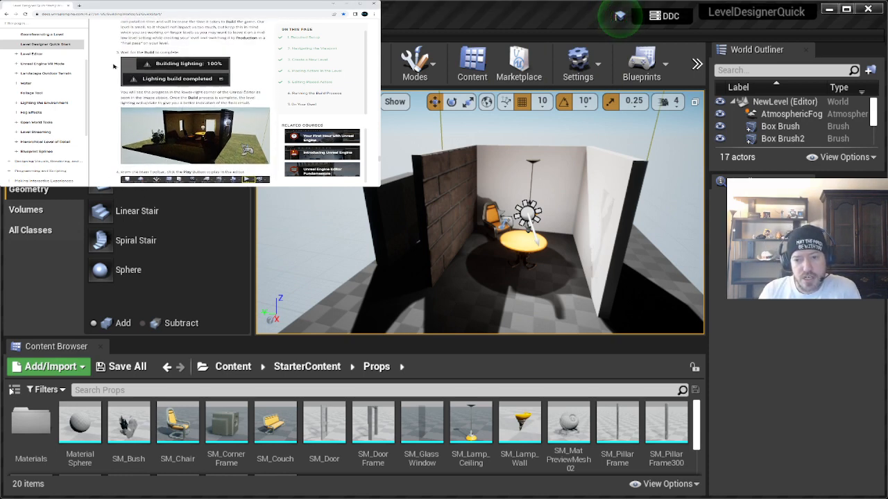
scroll(113, 66, "up", 5)
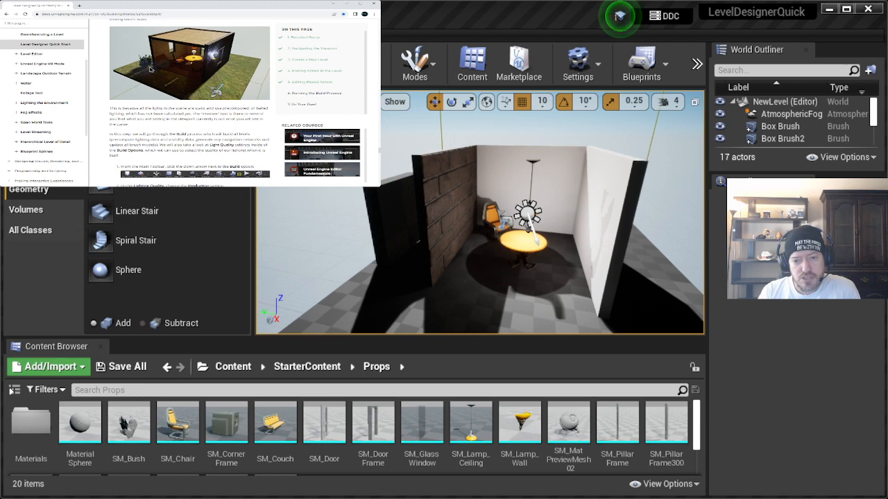
scroll(105, 80, "down", 3)
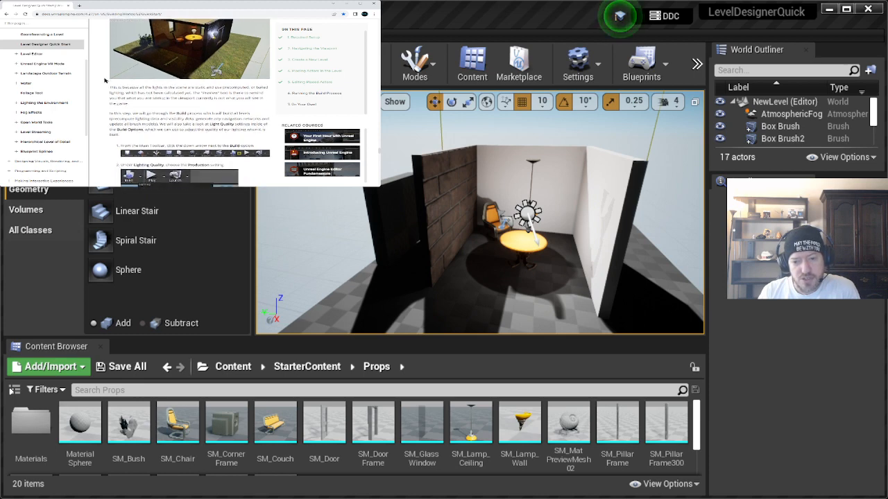
scroll(105, 81, "down", 4)
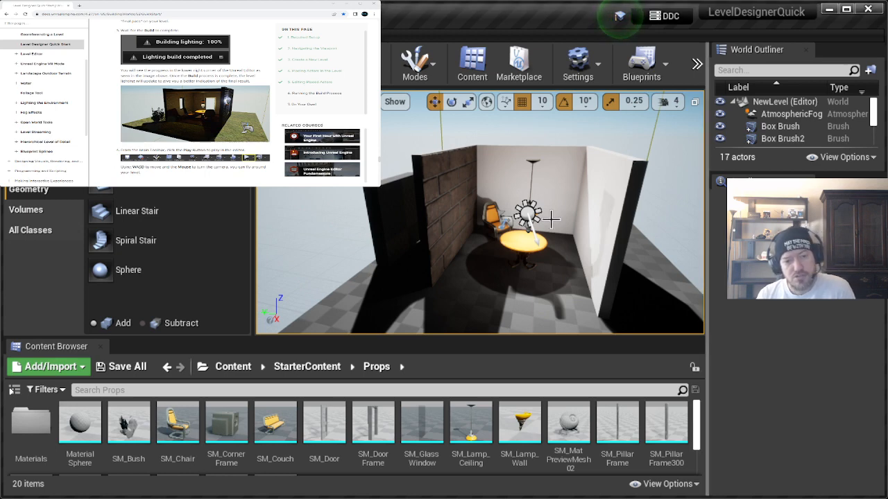
Place an additive 200 × 200 × 200 box brush on the checkered floor in front of the room and adjust its position slightly
mouse_move(606, 169)
right_mouse_down()
mouse_move(451, 202)
mouse_move(451, 243)
mouse_move(486, 208)
mouse_move(444, 222)
mouse_move(500, 194)
mouse_move(485, 225)
mouse_move(458, 229)
mouse_move(430, 215)
mouse_move(472, 229)
mouse_move(513, 271)
mouse_move(541, 263)
mouse_move(535, 267)
mouse_move(568, 295)
mouse_move(607, 169)
right_mouse_up()
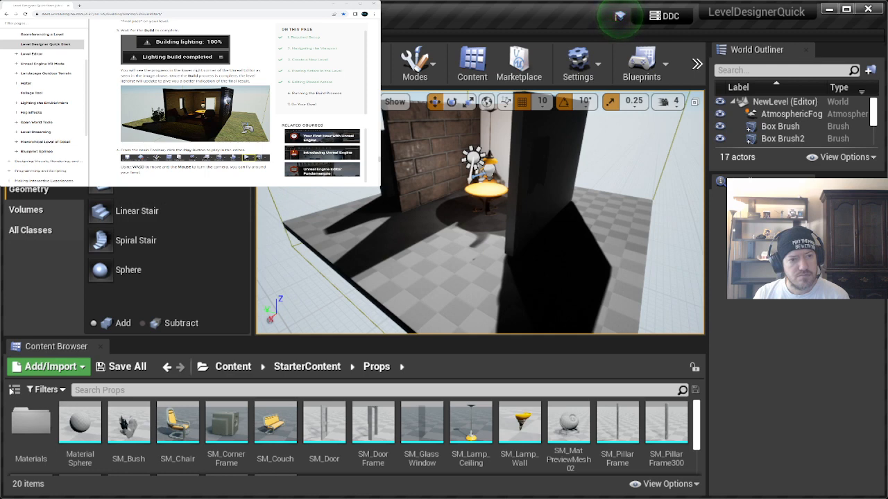
mouse_move(318, 186)
left_mouse_down()
mouse_move(442, 279)
mouse_move(451, 263)
left_mouse_up()
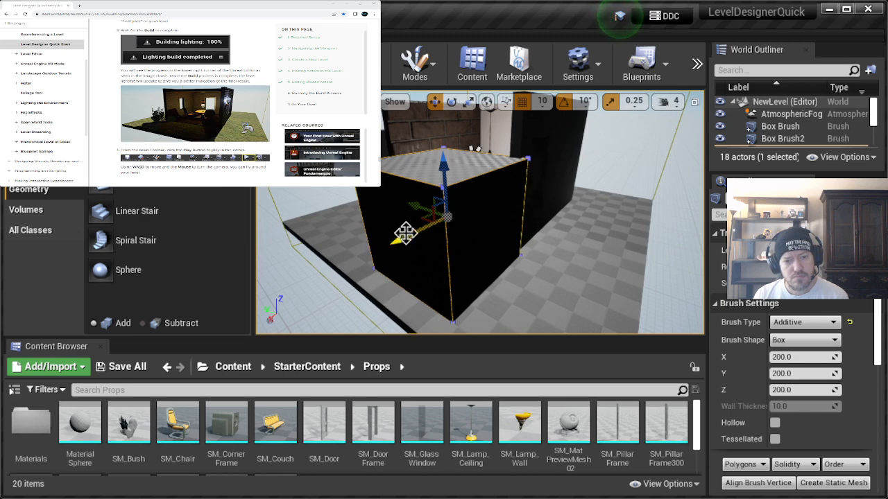
mouse_move(401, 236)
left_mouse_down()
mouse_move(414, 229)
mouse_move(395, 243)
left_mouse_up()
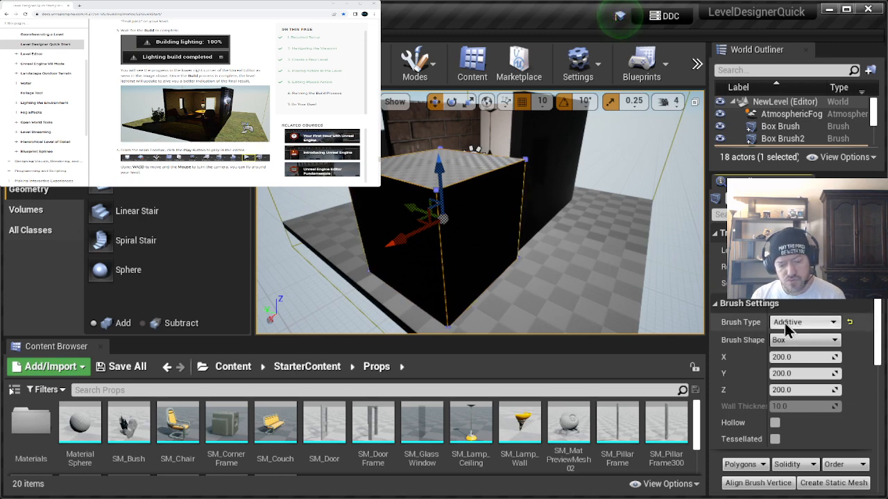
Try making the new box brush thinner, restore its full thickness, and inspect it from both sides of the room
key("ctrl+z")
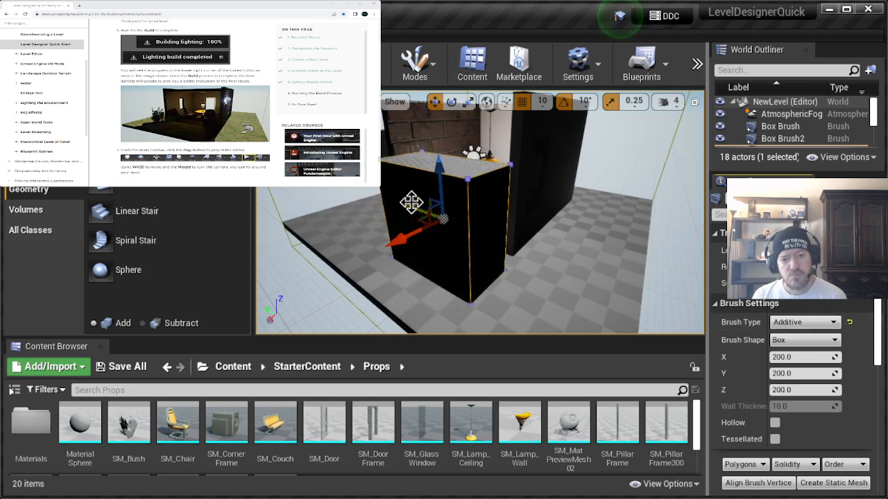
left_click_drag(411, 209, 496, 242)
right_click_drag(502, 276, 632, 275)
key("a")
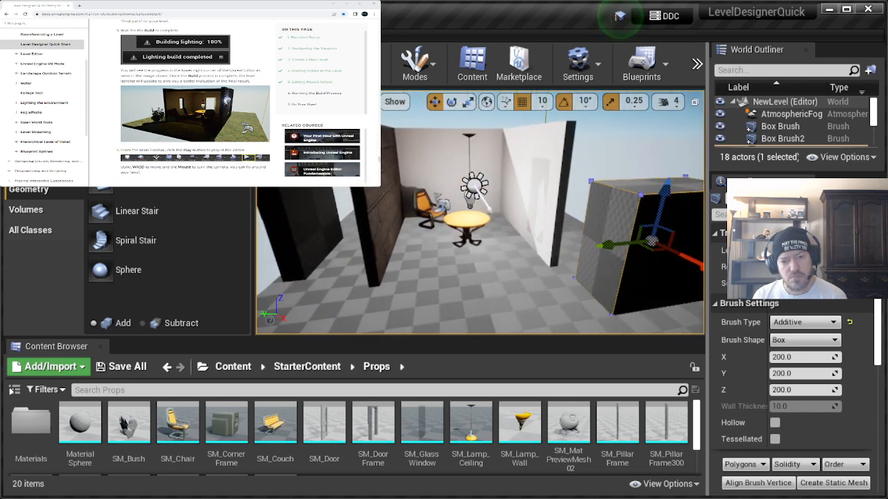
mouse_move(490, 254)
right_mouse_down()
mouse_move(527, 254)
mouse_move(416, 260)
right_mouse_up()
key("d")
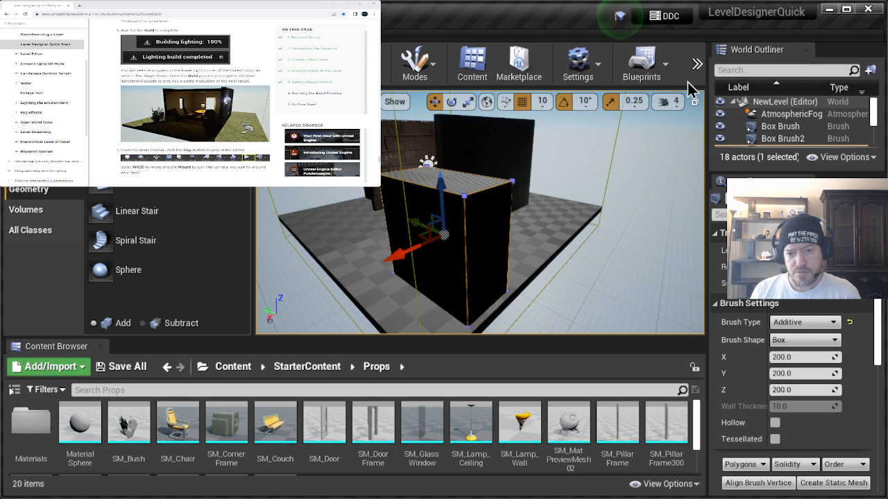
Select Box Brush3 again from the level's actor list and reduce its thickness to form a thin wall slab
left_click(619, 254)
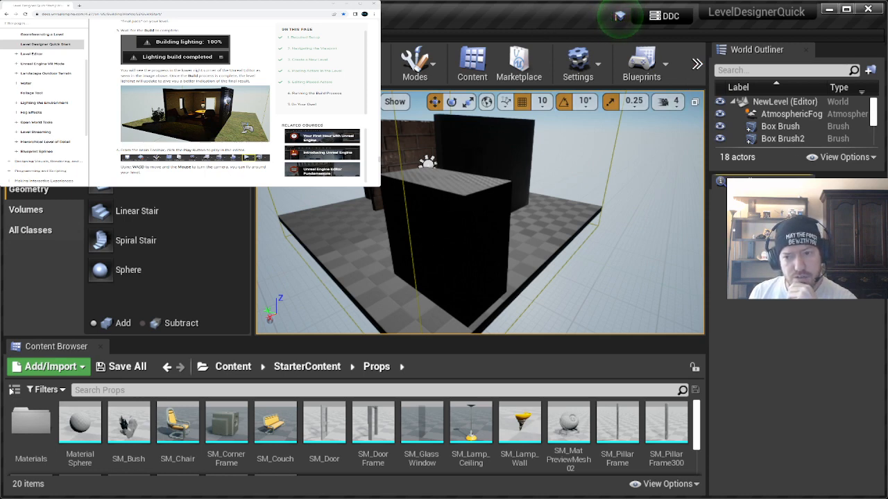
scroll(795, 138, "down", 1)
left_click(794, 131)
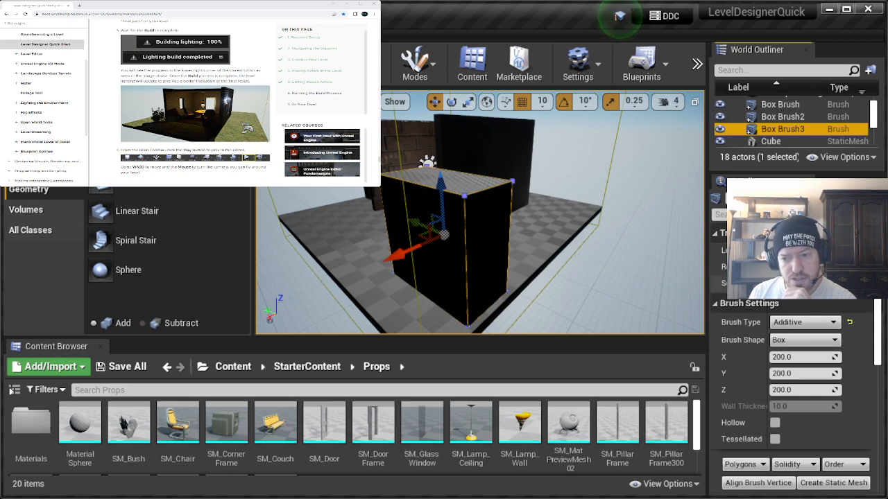
left_click(814, 305)
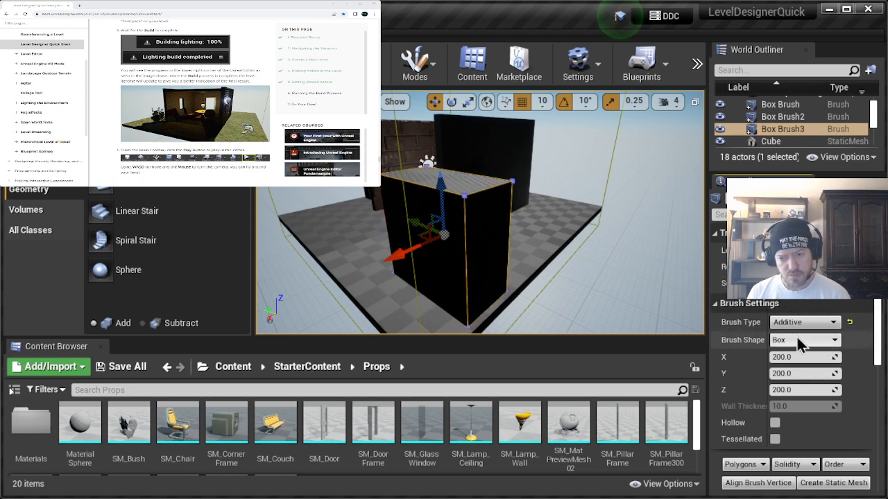
key("ctrl+z")
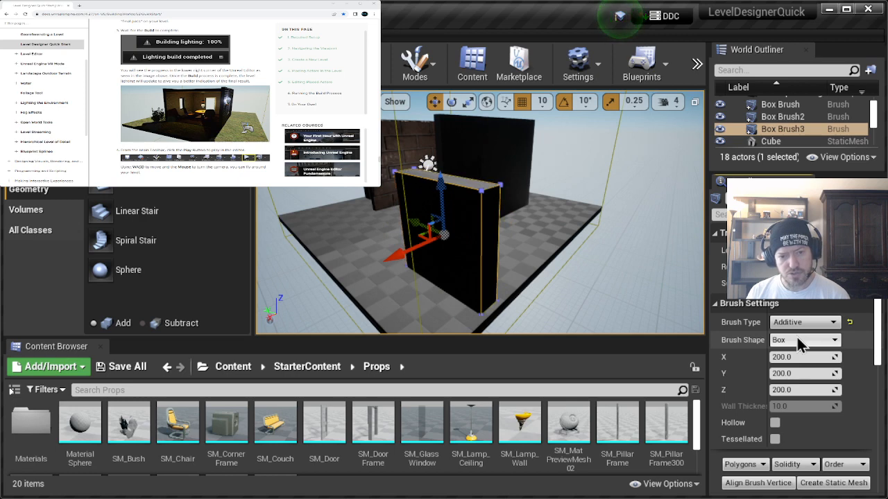
Place a basic Cube static mesh on the floor near its front edge, outside the room's dark wall
mouse_move(536, 286)
right_mouse_down()
mouse_move(583, 288)
mouse_move(441, 284)
mouse_move(555, 285)
mouse_move(573, 272)
right_mouse_up()
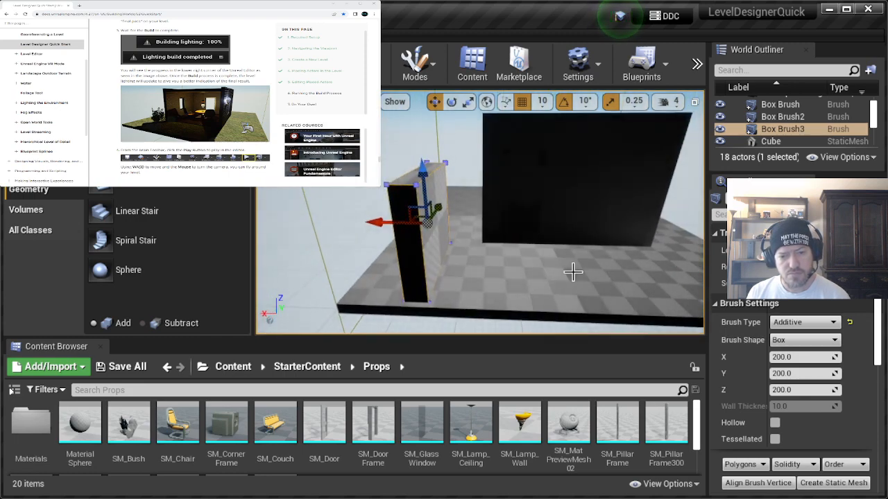
mouse_move(555, 240)
right_mouse_down()
mouse_move(520, 232)
mouse_move(614, 232)
mouse_move(593, 194)
mouse_move(534, 229)
mouse_move(486, 229)
mouse_move(539, 210)
right_mouse_up()
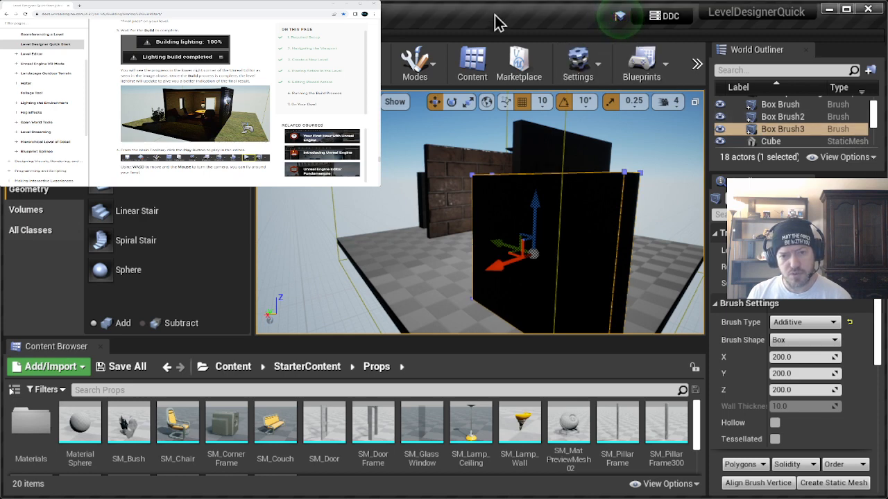
mouse_move(427, 201)
right_mouse_down()
mouse_move(510, 218)
mouse_move(434, 249)
mouse_move(434, 222)
mouse_move(486, 215)
mouse_move(541, 224)
mouse_move(528, 205)
mouse_move(555, 208)
mouse_move(527, 229)
right_mouse_up()
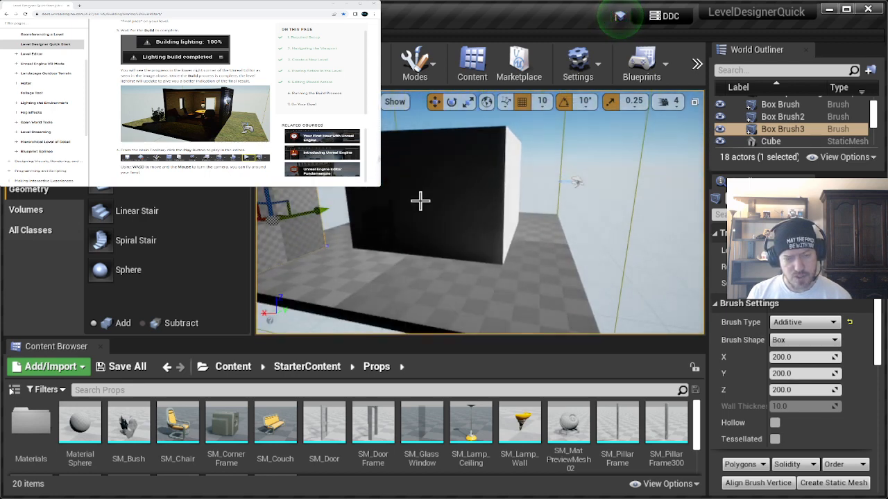
left_click(29, 107)
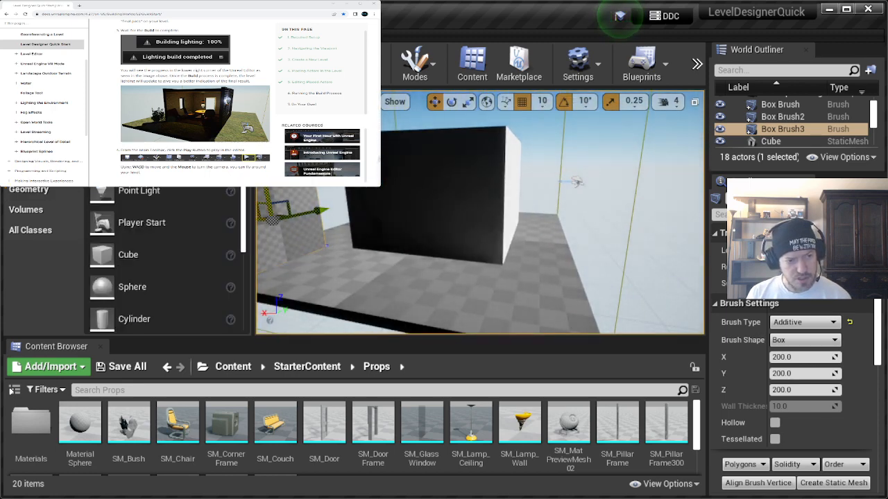
left_click_drag(113, 255, 407, 287)
left_click_drag(471, 295, 482, 299)
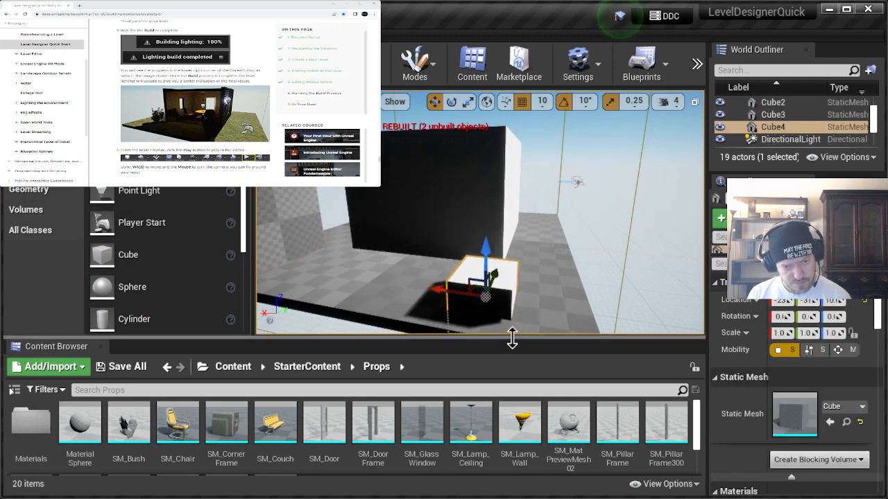
Raise the new cube off the floor to a Z location of 120 and shift it toward the room's outer wall
left_click_drag(486, 257, 485, 196)
right_click_drag(387, 257, 425, 273)
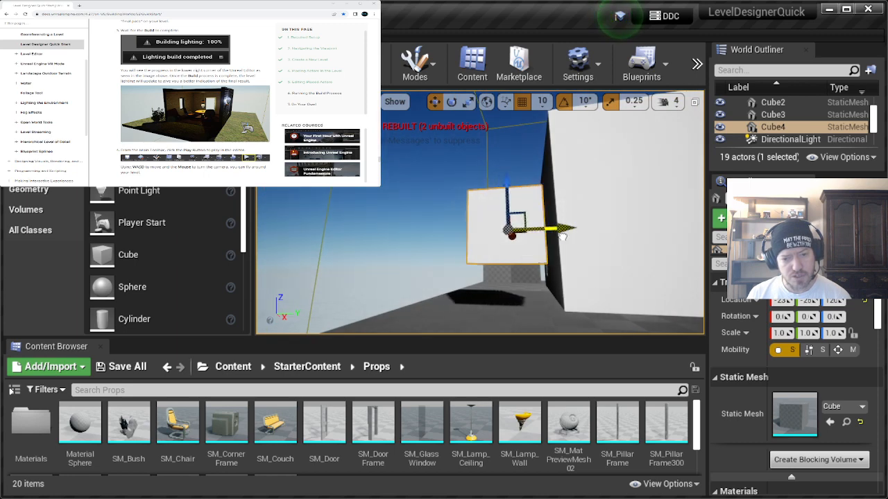
left_click(571, 238)
right_click_drag(505, 281, 430, 229)
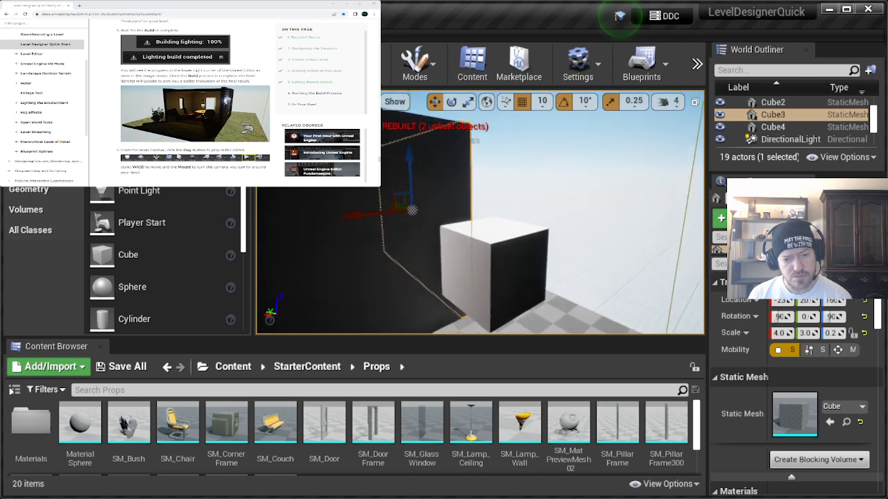
left_click(512, 271)
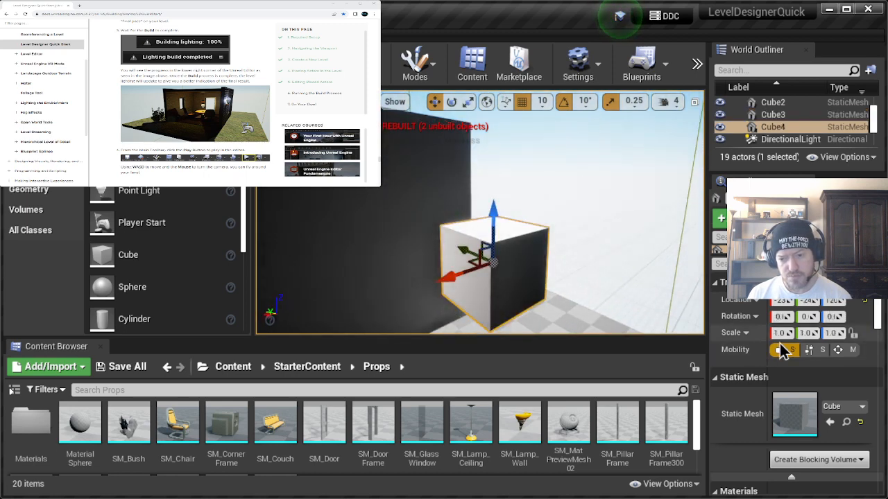
Set the raised cube's scale to 2.0 in both X and Y
left_click(805, 333)
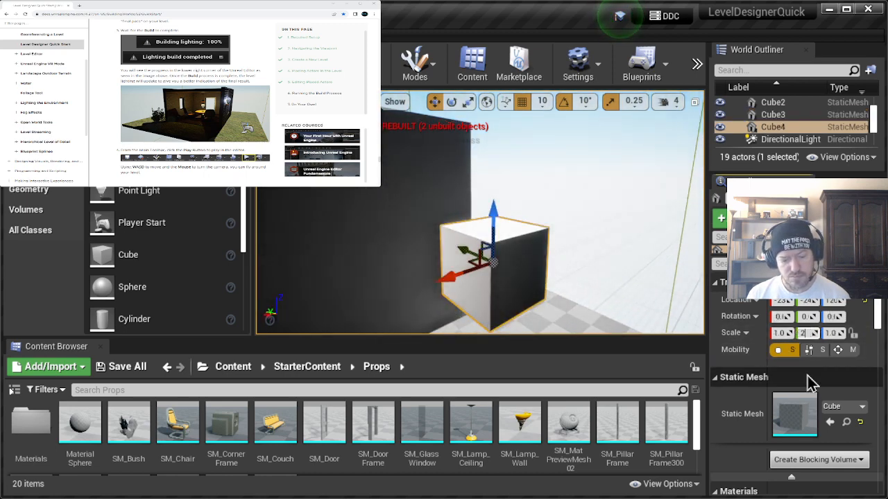
type("2")
key("Return")
right_click_drag(624, 261, 576, 240)
key("s")
key("w")
left_click(780, 332)
key("Return")
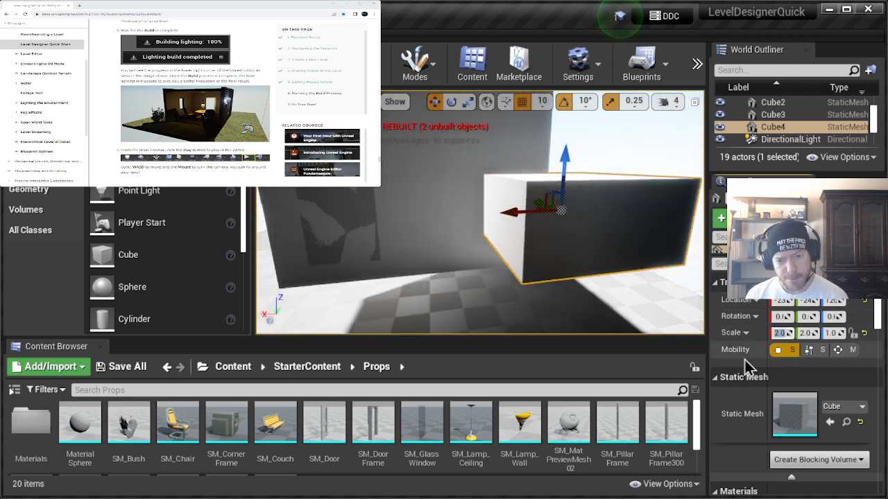
Lengthen the cube to an X scale of 5.0 and check it against the room from the front and outside
right_click_drag(531, 284, 574, 250)
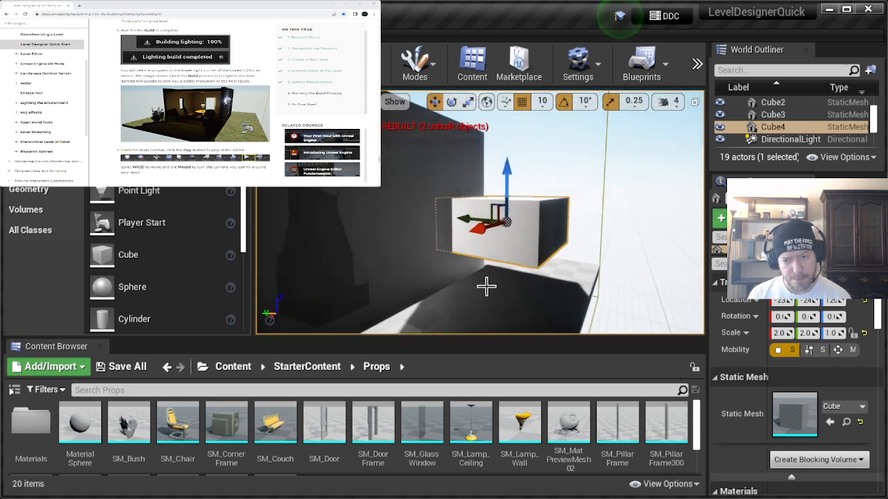
left_click(777, 333)
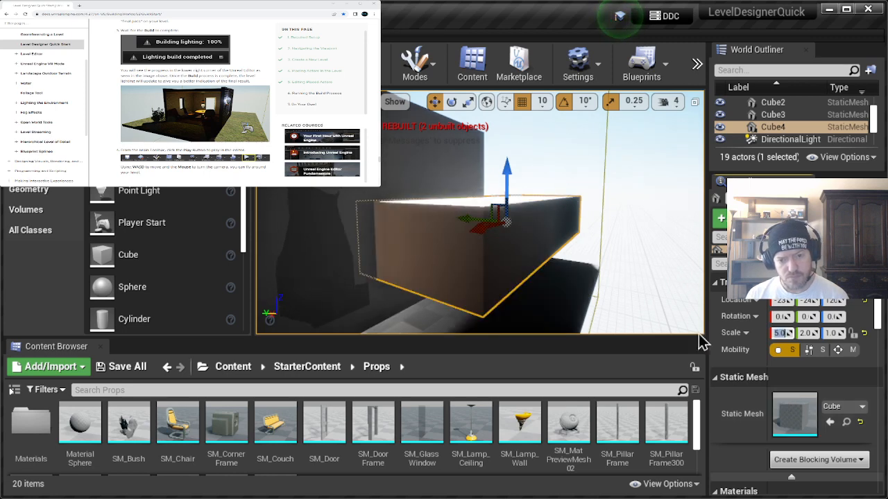
right_click_drag(624, 291, 583, 315)
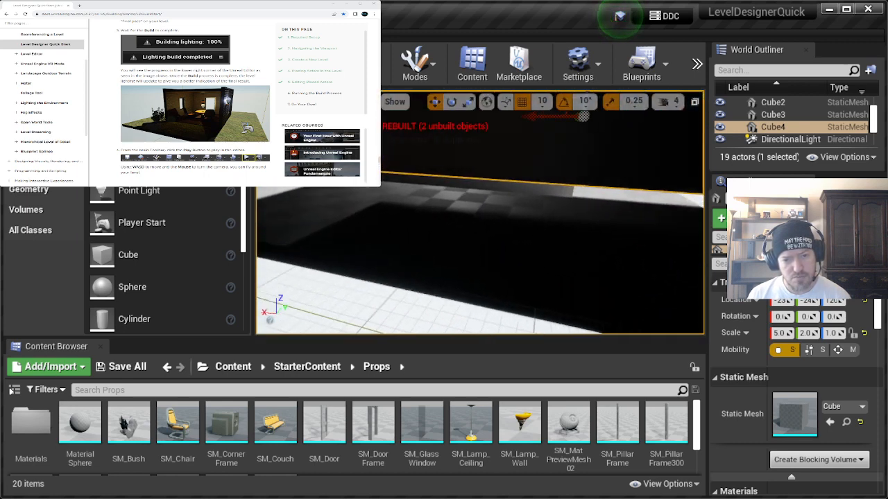
right_click_drag(531, 212, 645, 208)
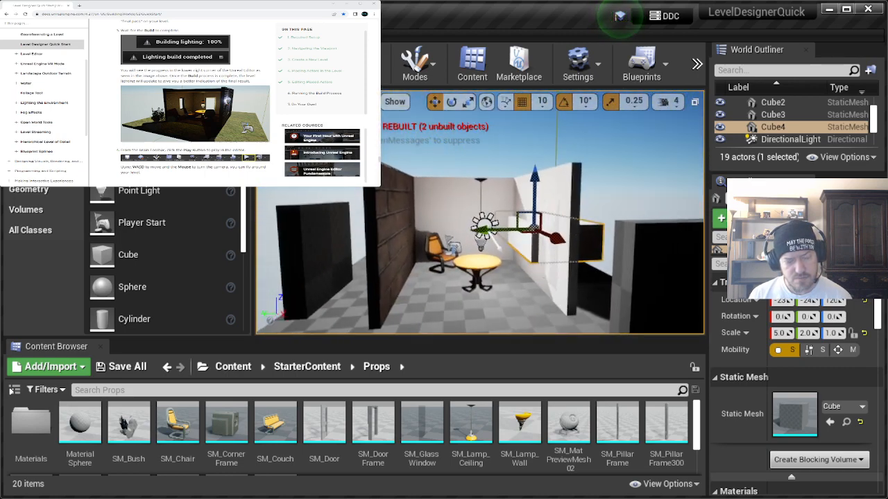
right_click_drag(453, 277, 270, 281)
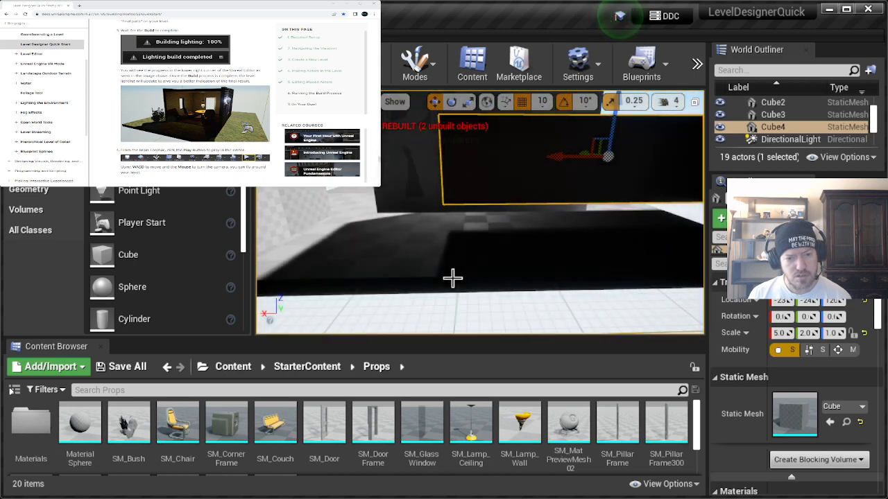
Place a Spot Light above the checkered floor beside the room's dark outer wall and deselect it
left_click(28, 128)
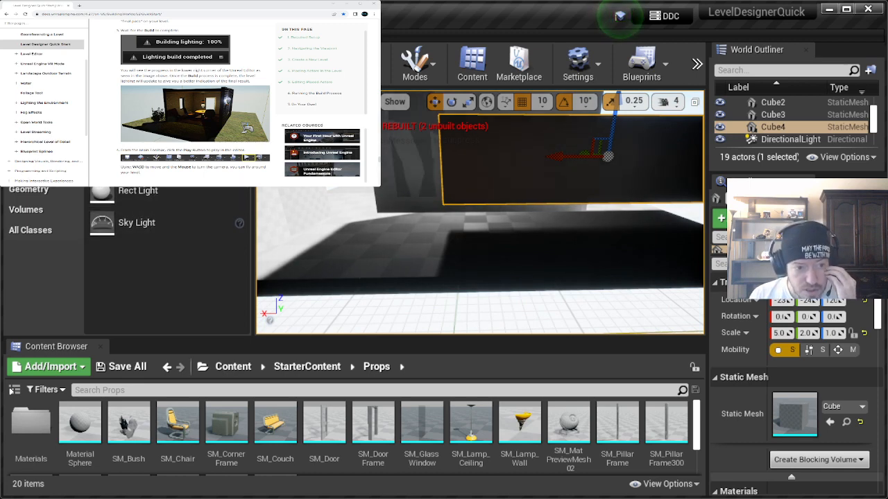
left_click_drag(222, 195, 371, 233)
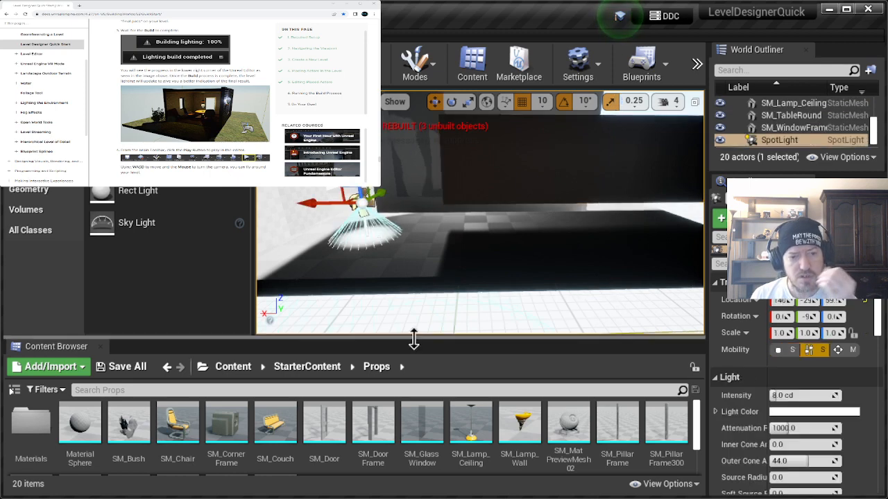
left_click(414, 316)
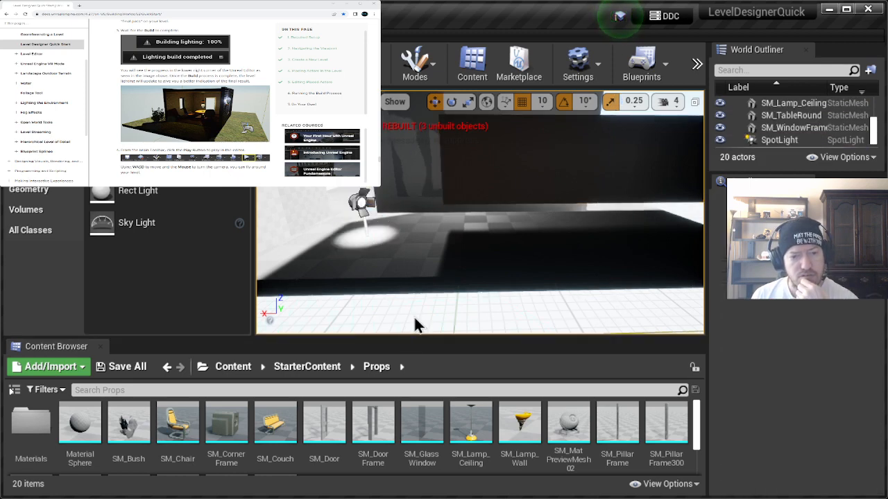
Add a second Spot Light beside the first one, in front of the dark wall, and deselect it
right_click_drag(351, 256, 187, 256)
right_click_drag(480, 256, 352, 255)
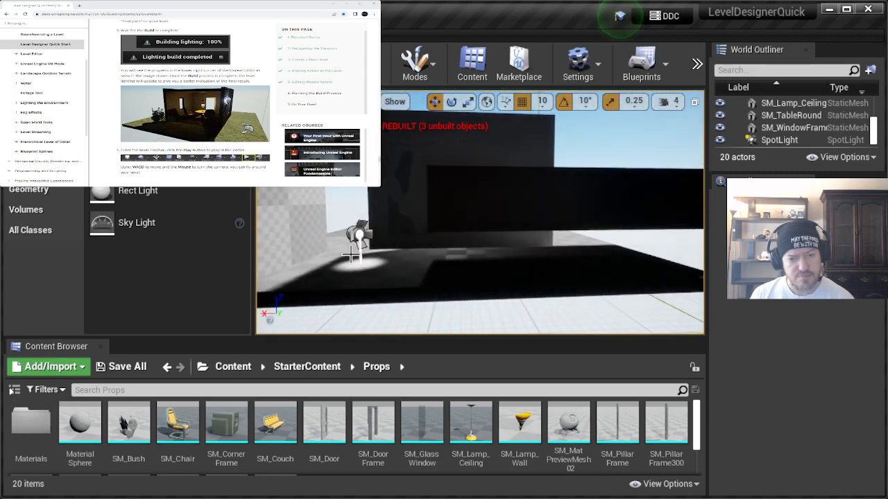
left_click_drag(323, 212, 417, 246)
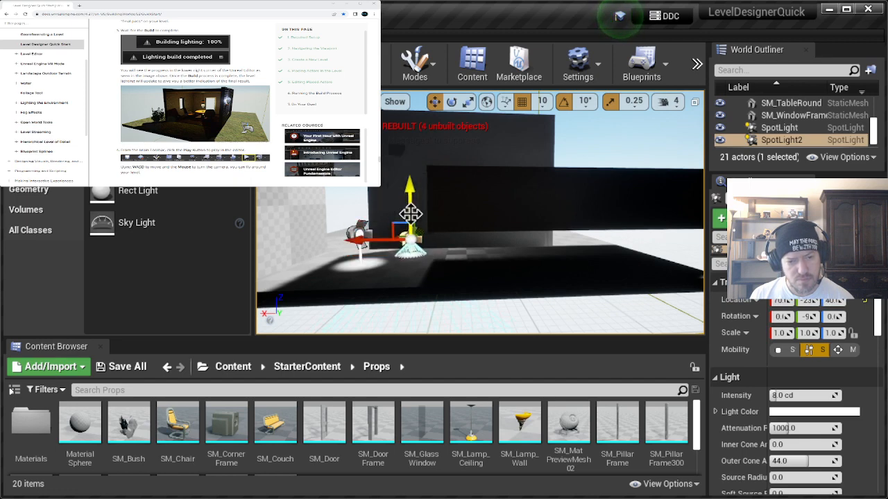
left_click(456, 328)
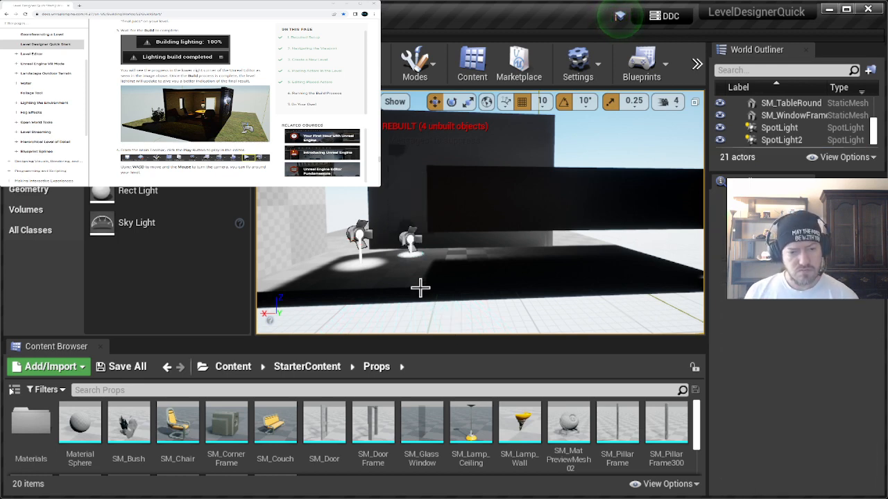
Examine the spot lights, the walls and the room's shadows from outside and from the open front
right_click_drag(480, 212, 589, 208)
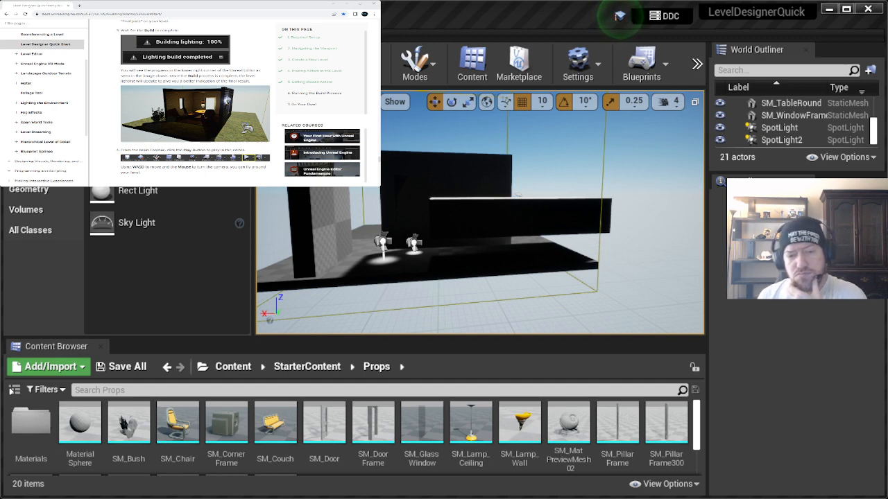
left_click(636, 248)
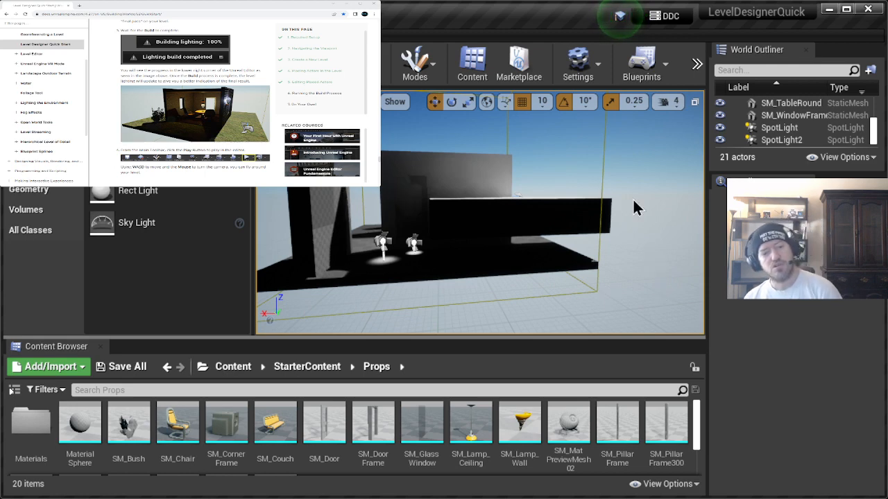
right_click_drag(641, 216, 600, 184)
key("a")
key("s")
key("w")
key("d")
key("a")
key("a")
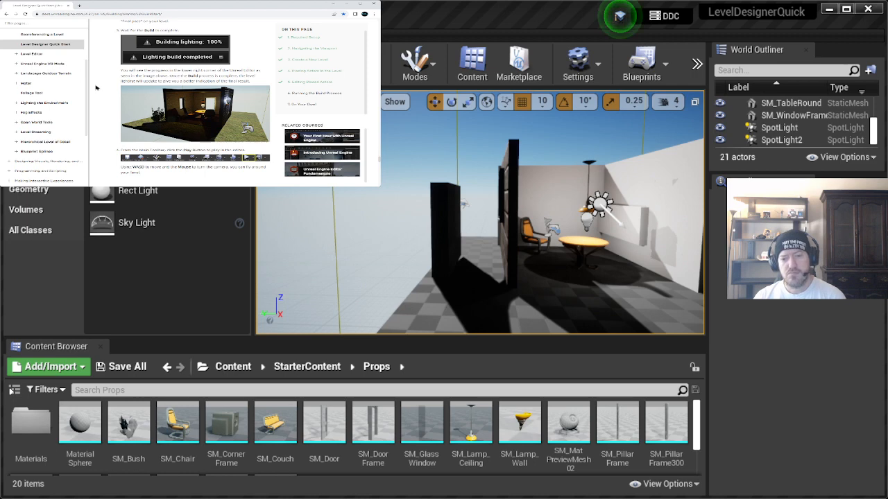
Reread the Quick Start guide's Running the Build Process section in the browser, through its play-in-editor instruction
scroll(113, 66, "up", 2)
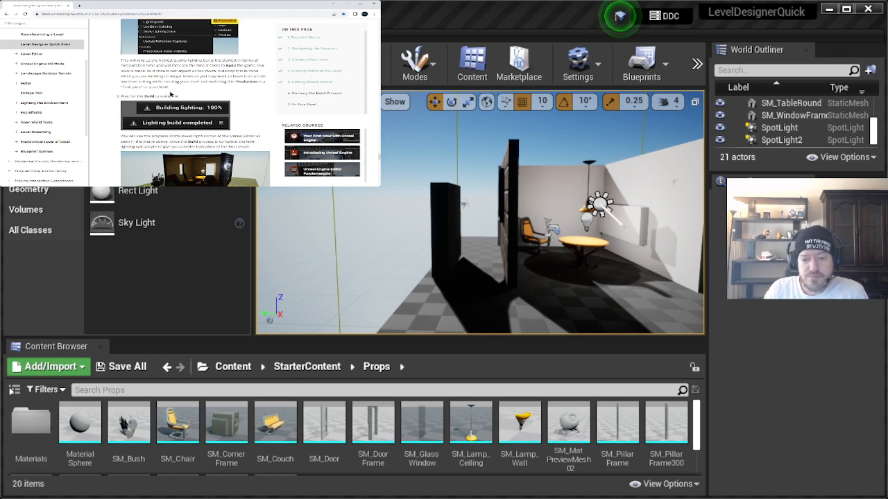
scroll(107, 85, "down", 2)
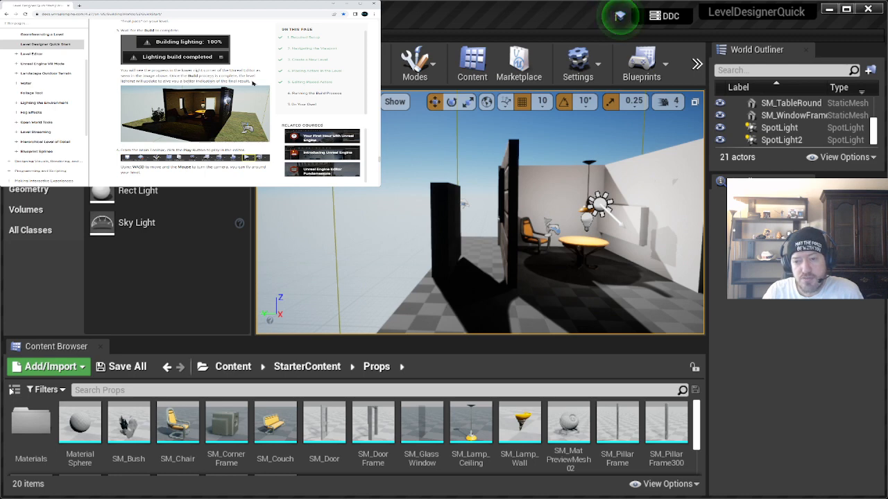
scroll(112, 92, "up", 3)
scroll(113, 92, "up", 5)
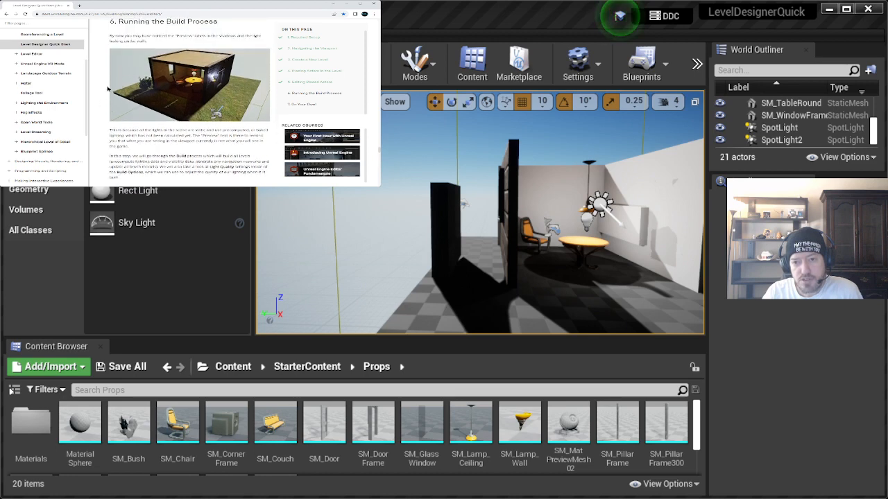
scroll(107, 88, "down", 5)
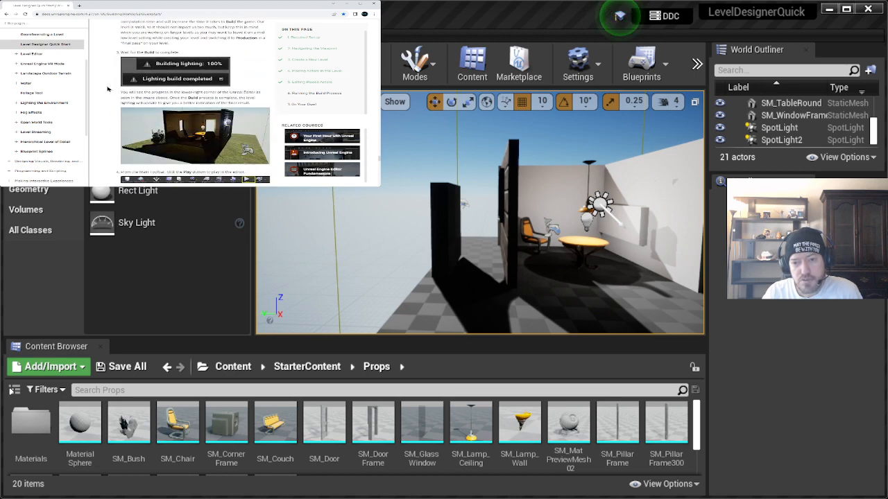
scroll(108, 88, "down", 3)
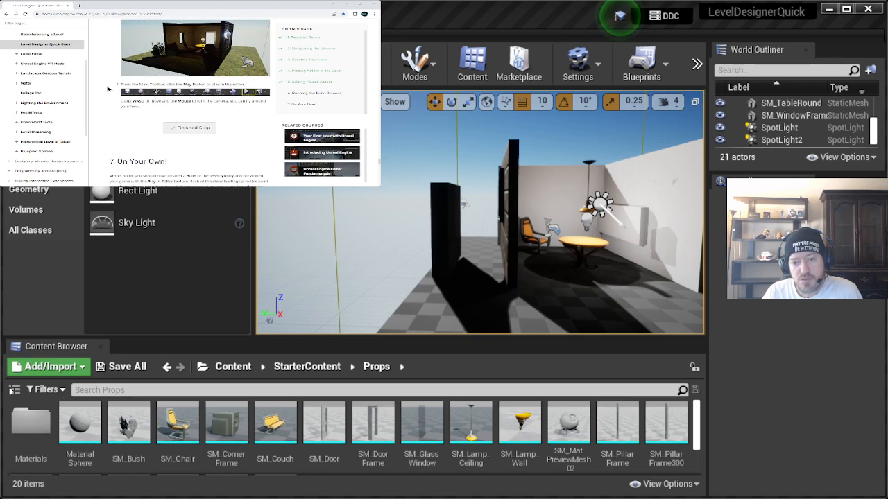
scroll(107, 88, "down", 1)
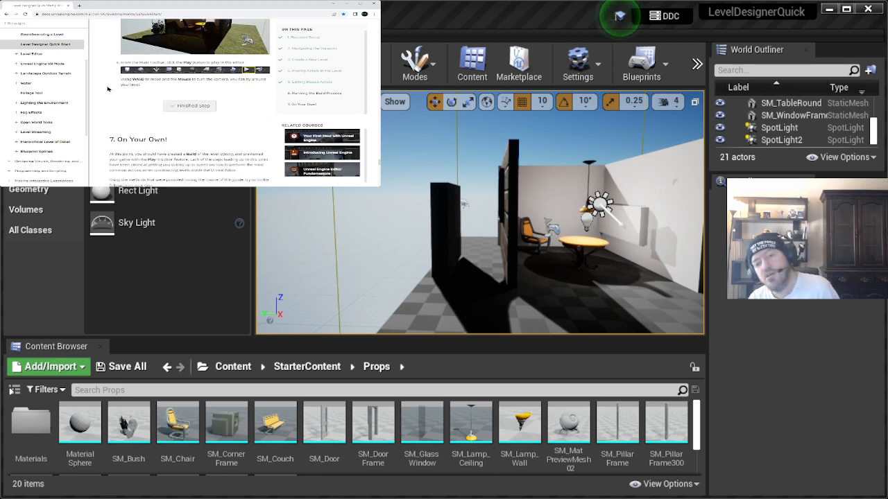
scroll(107, 89, "up", 1)
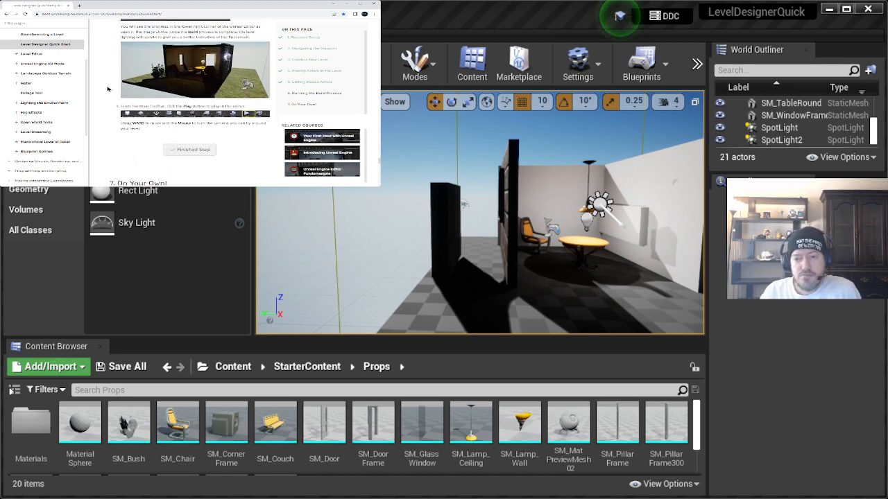
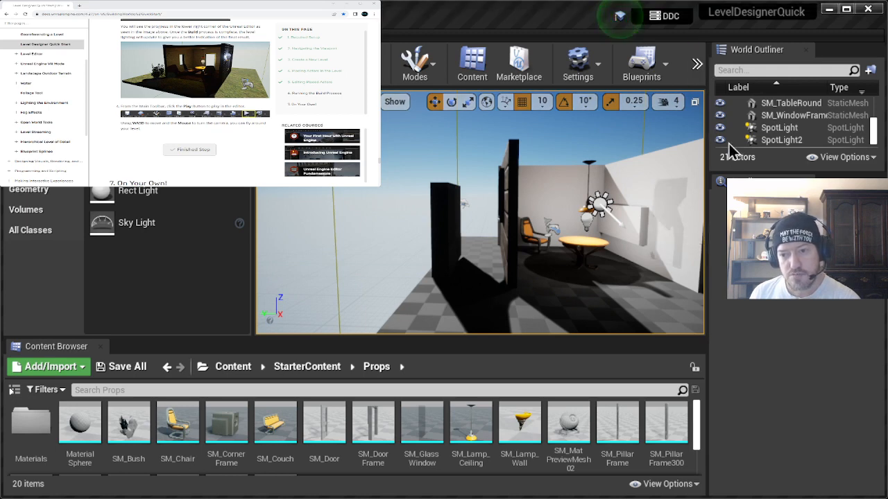
Play the level in the editor, fly around the room to check its lighting, and end the play session
key("alt+p")
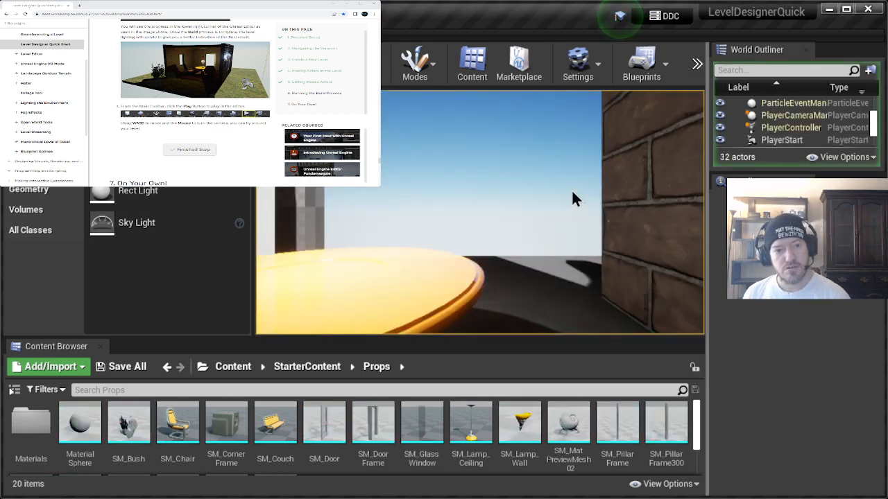
left_click(573, 191)
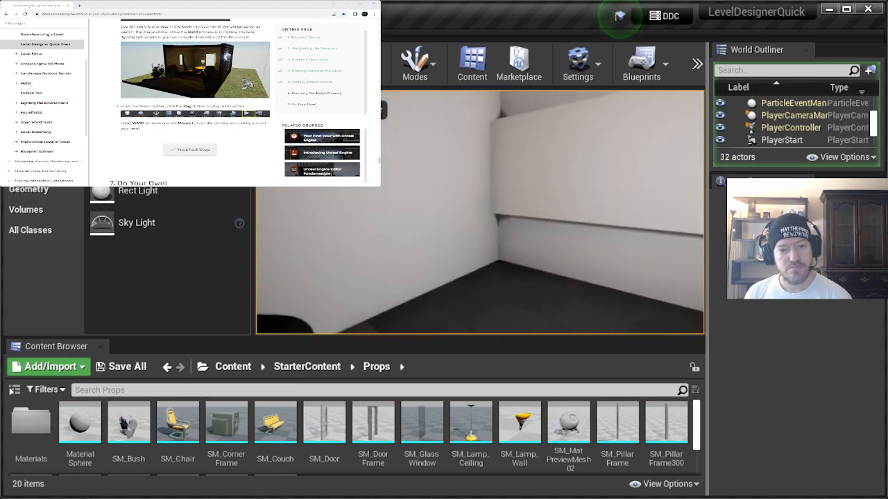
key("w")
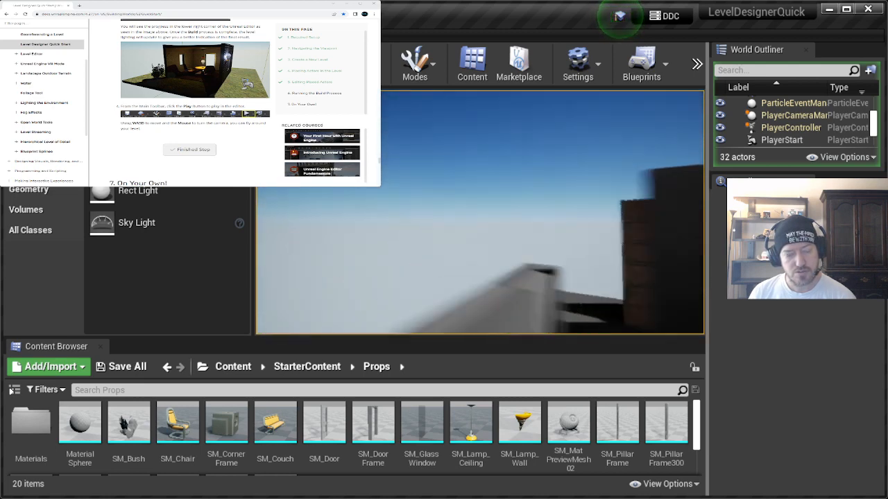
key("w")
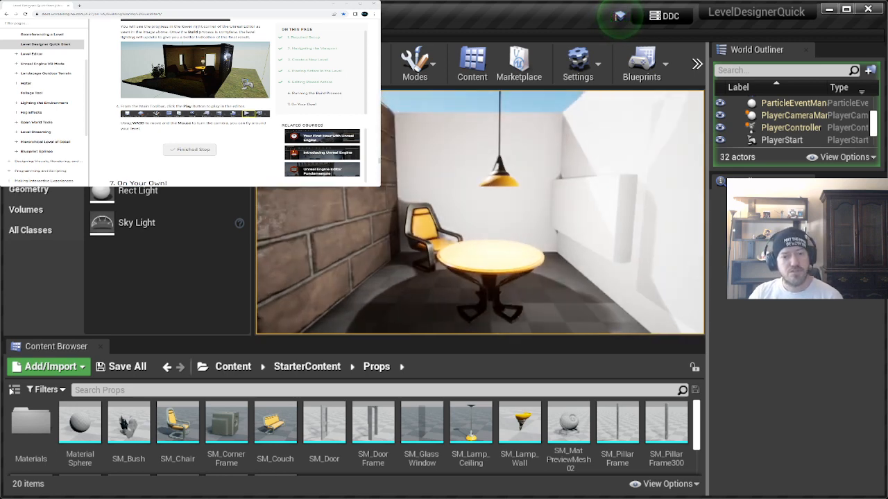
key("Escape")
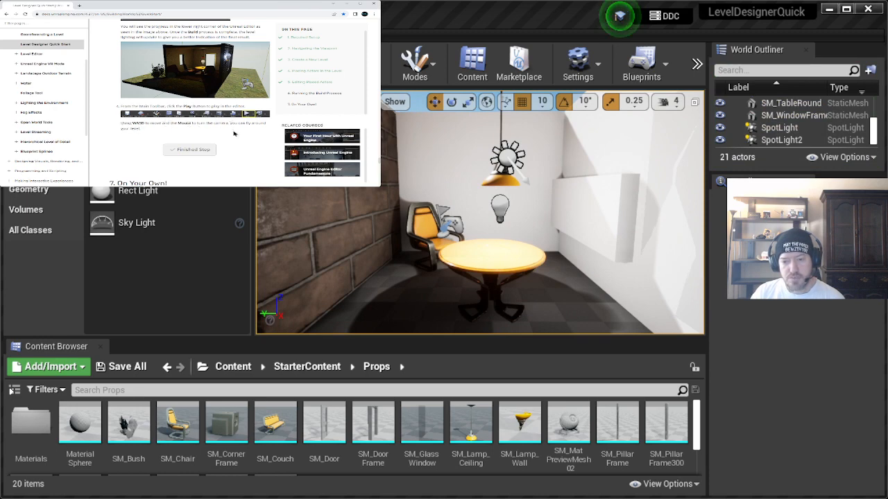
Mark the guide's Running the Build Process section as finished and go to section 7, On Your Own!
left_click(193, 150)
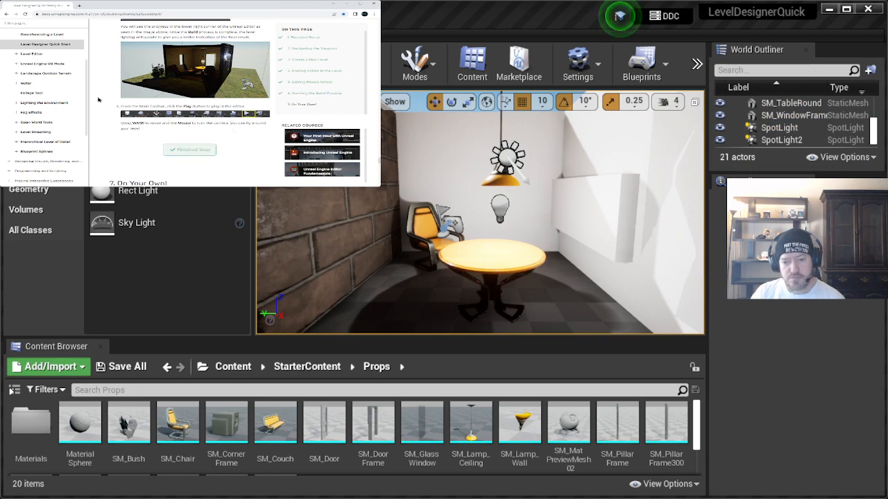
scroll(107, 93, "down", 3)
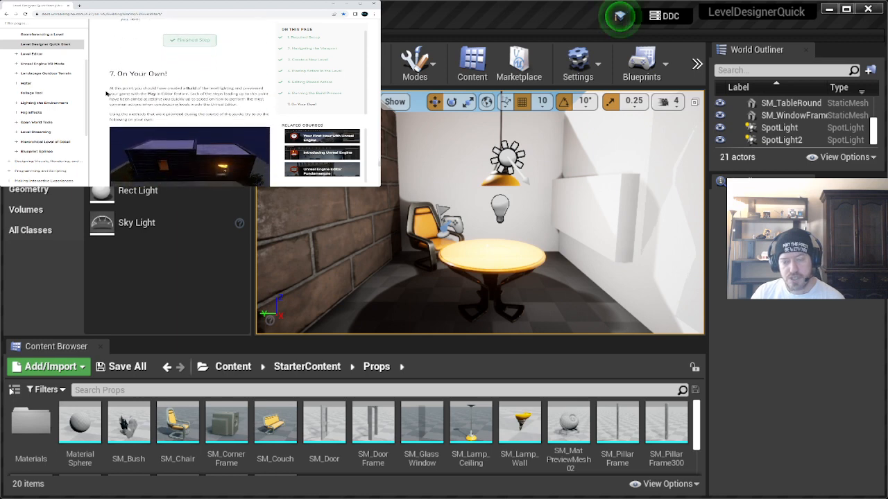
scroll(106, 93, "down", 1)
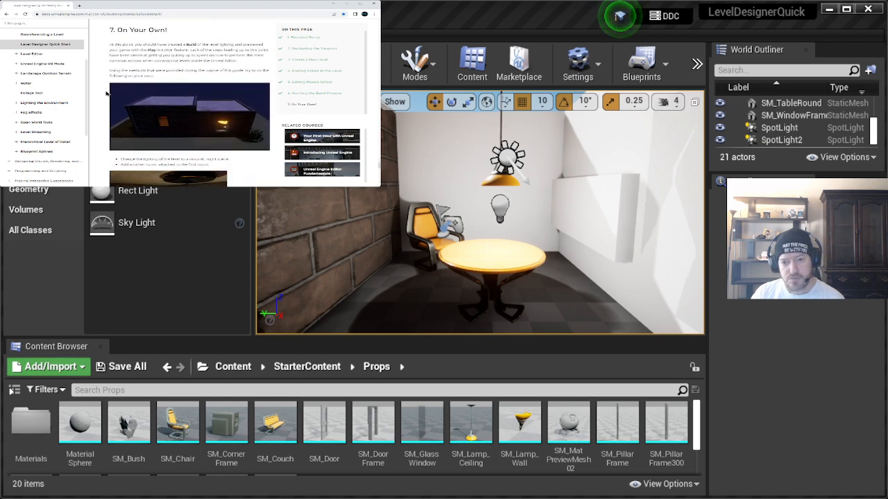
Recheck the end of the guide's Running the Build Process section and read the introduction of section 7, On Your Own!
scroll(106, 93, "up", 3)
scroll(106, 93, "up", 1)
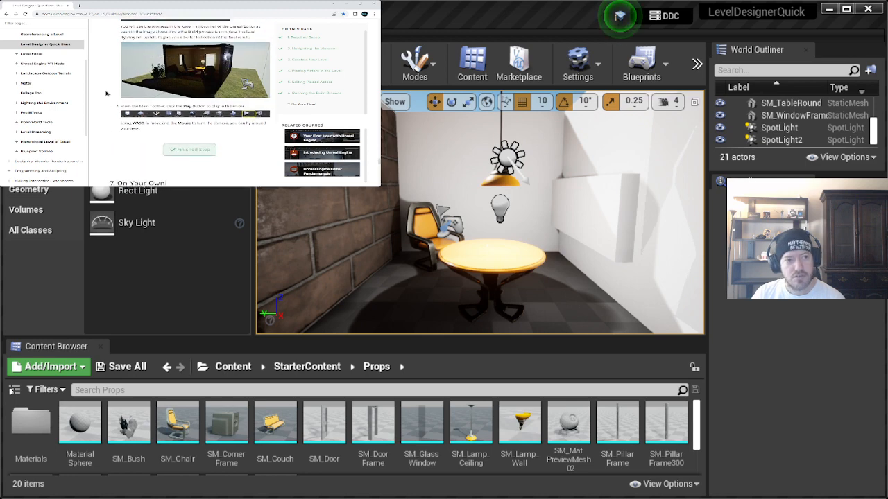
scroll(111, 101, "down", 1)
scroll(111, 102, "down", 2)
scroll(110, 99, "up", 2)
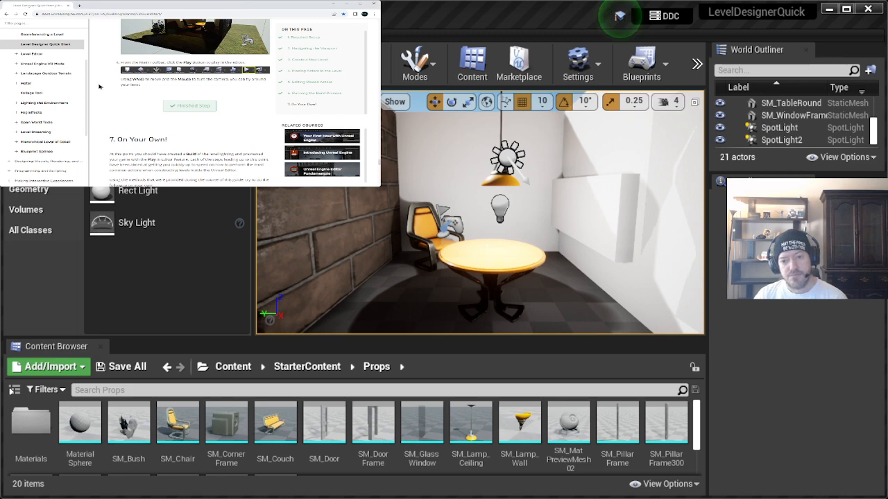
scroll(99, 86, "down", 3)
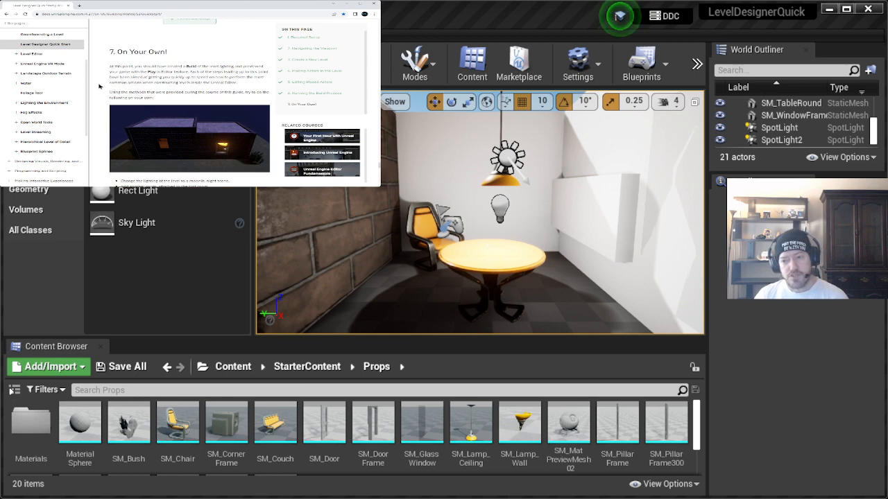
scroll(99, 86, "up", 3)
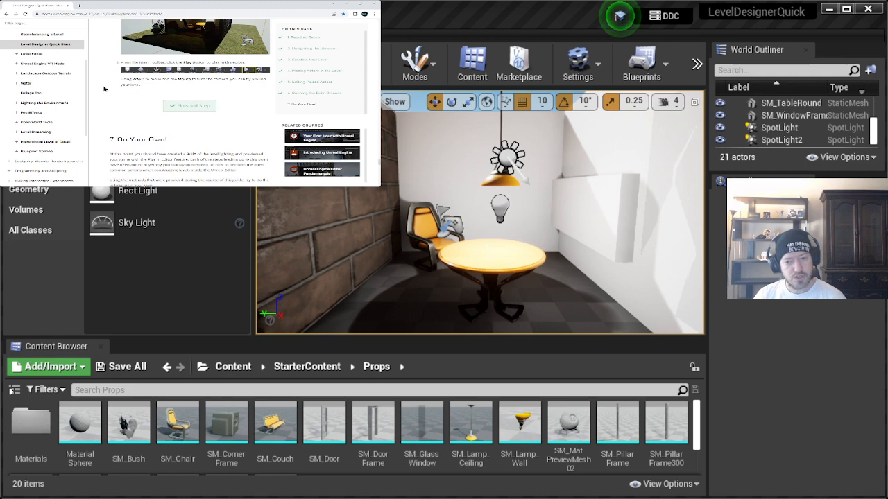
scroll(101, 86, "down", 3)
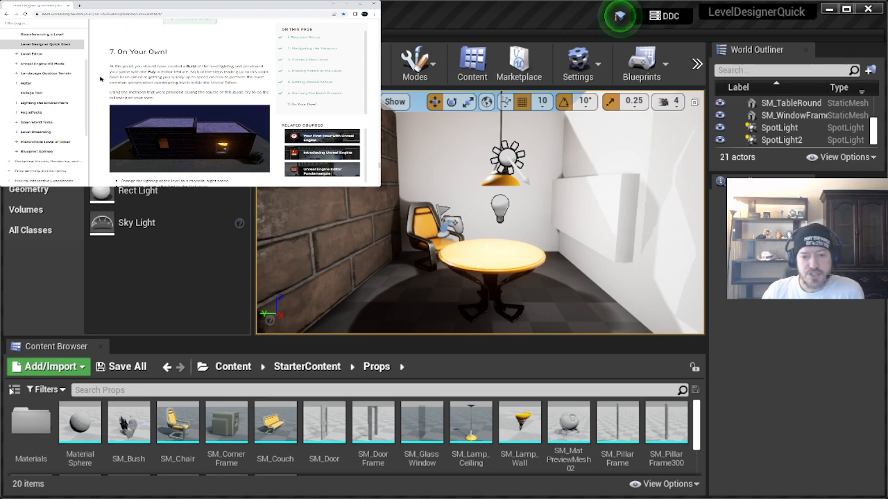
scroll(101, 78, "down", 2)
scroll(100, 78, "up", 3)
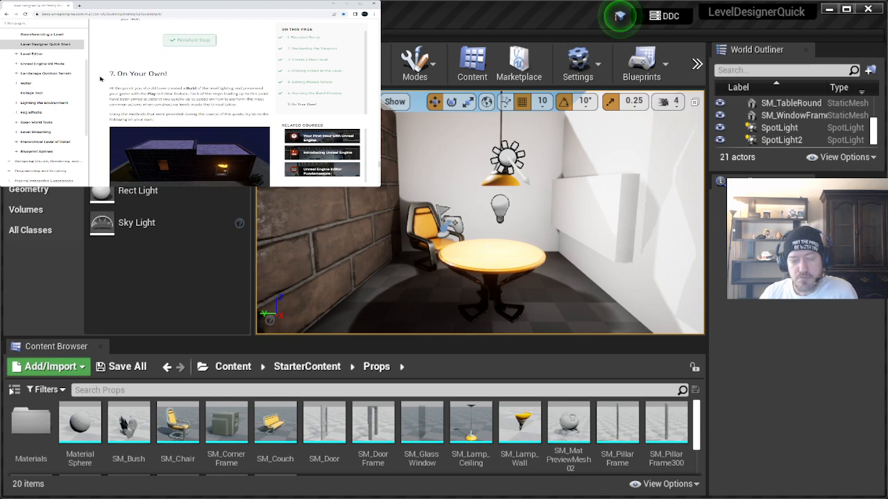
scroll(101, 78, "down", 2)
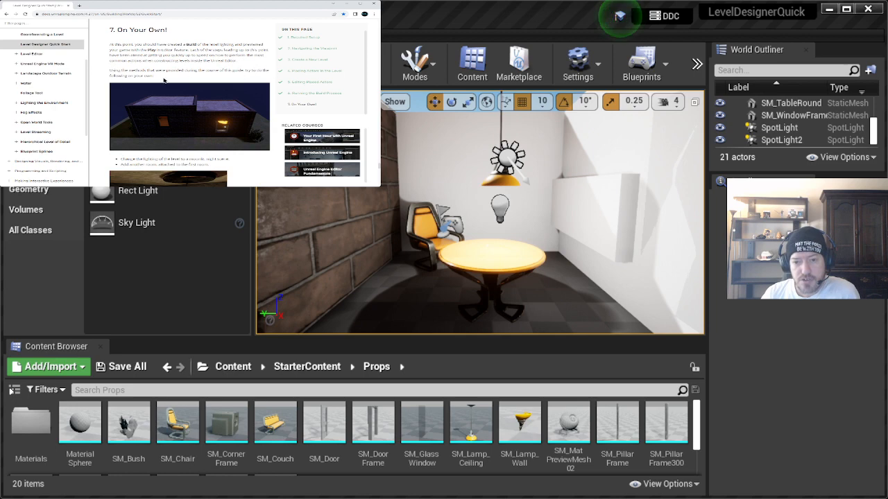
Read the On Your Own tasks on moonlit lighting, the attached room, extra props, colored lights and Materials, returning to the lighting task
scroll(101, 72, "down", 2)
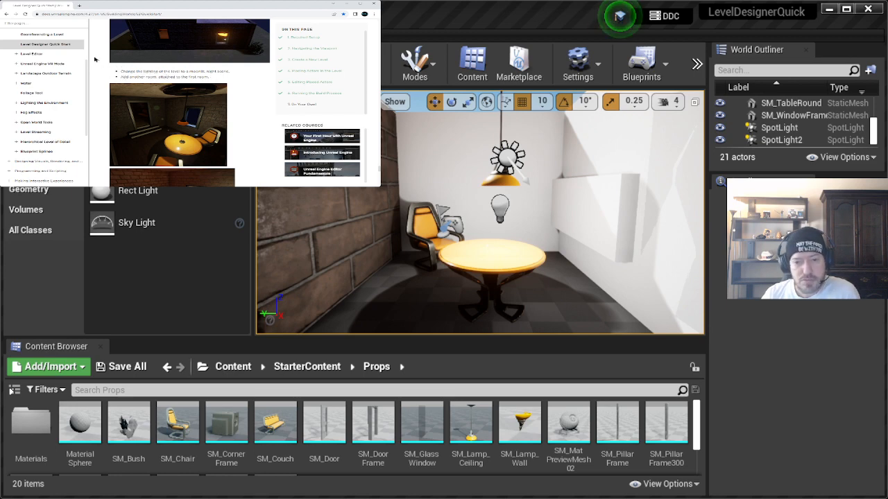
scroll(100, 60, "down", 1)
scroll(100, 58, "down", 1)
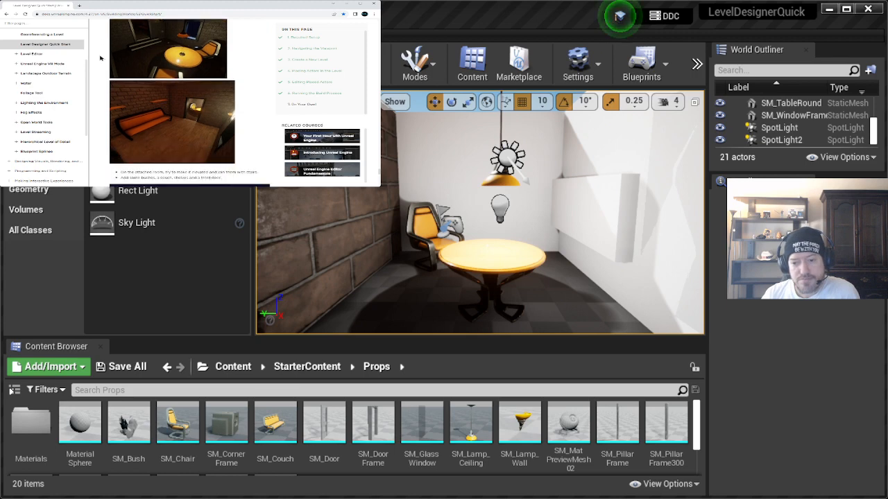
scroll(99, 66, "down", 2)
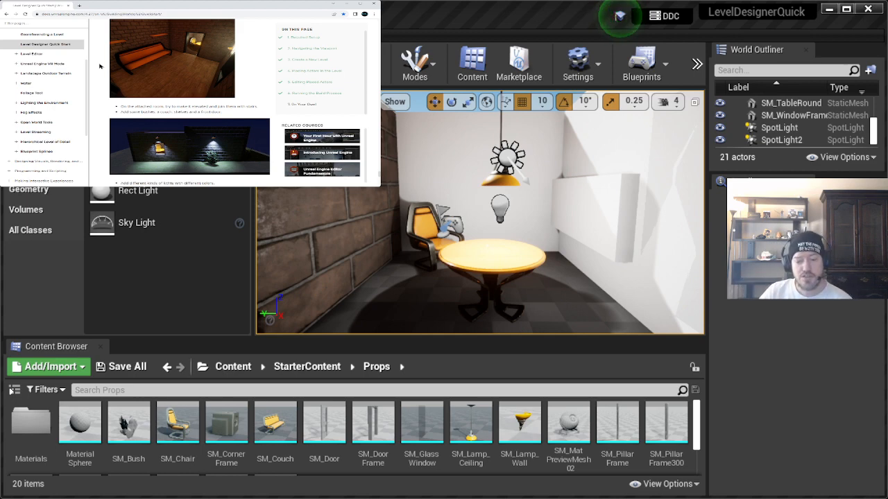
scroll(100, 66, "down", 1)
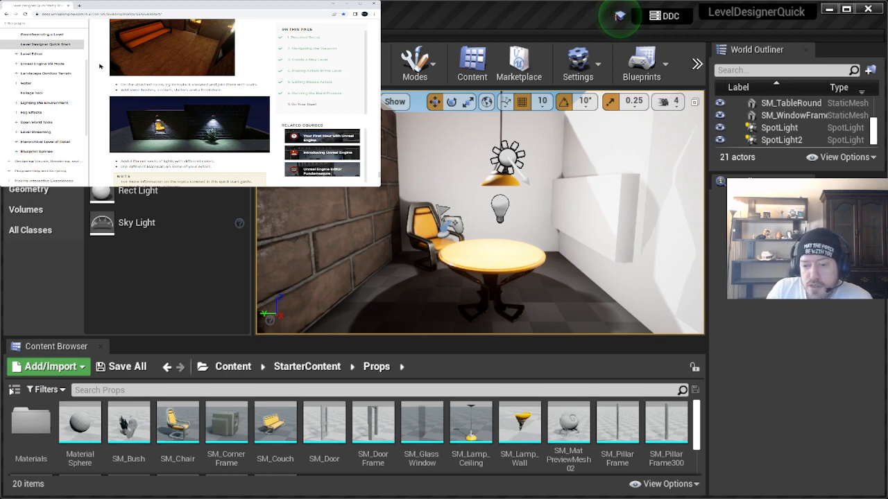
scroll(99, 67, "down", 2)
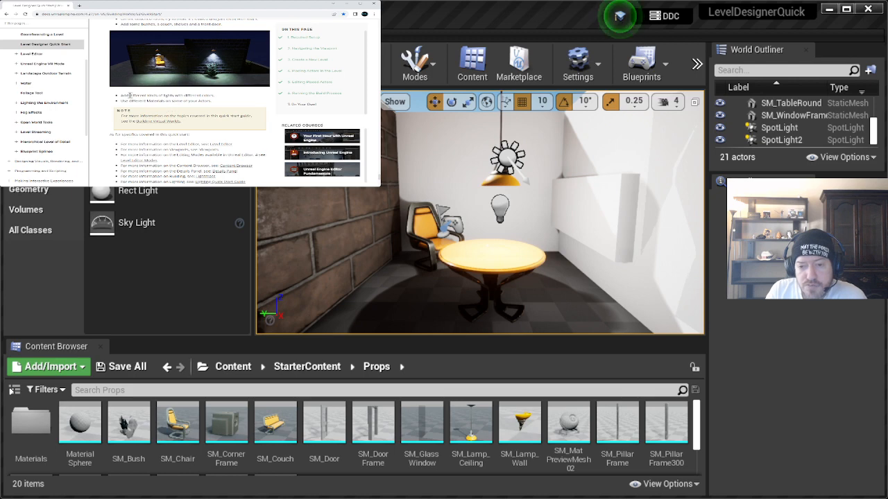
left_click_drag(122, 96, 215, 102)
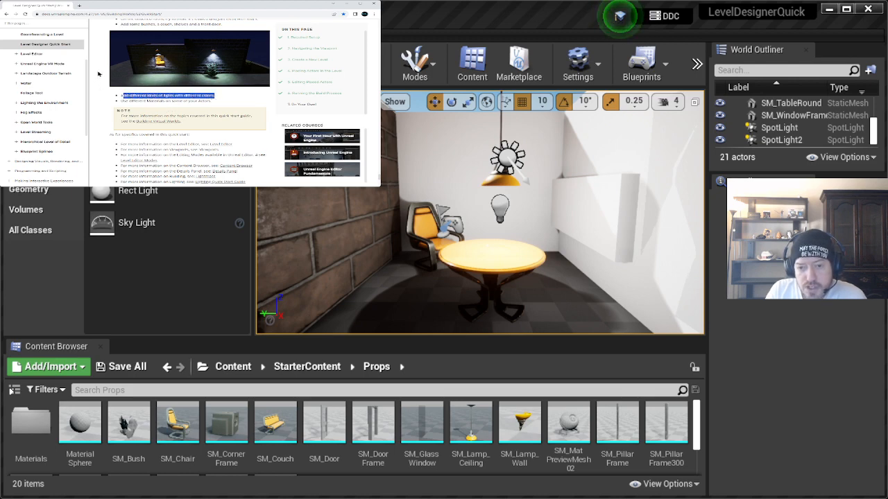
left_click(99, 73)
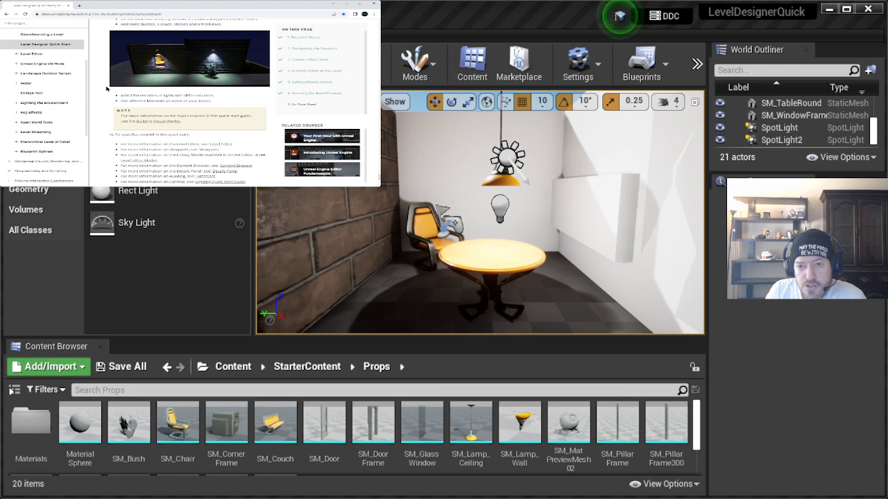
scroll(107, 88, "up", 1)
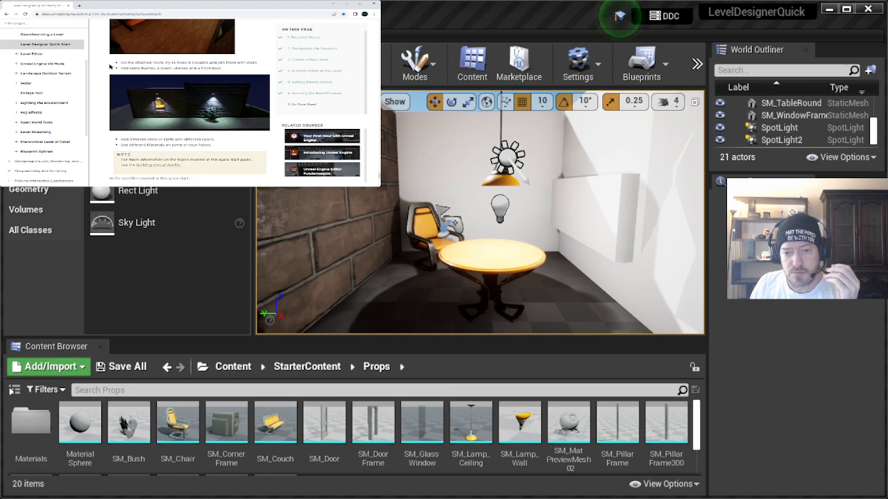
scroll(110, 66, "up", 5)
scroll(110, 66, "up", 1)
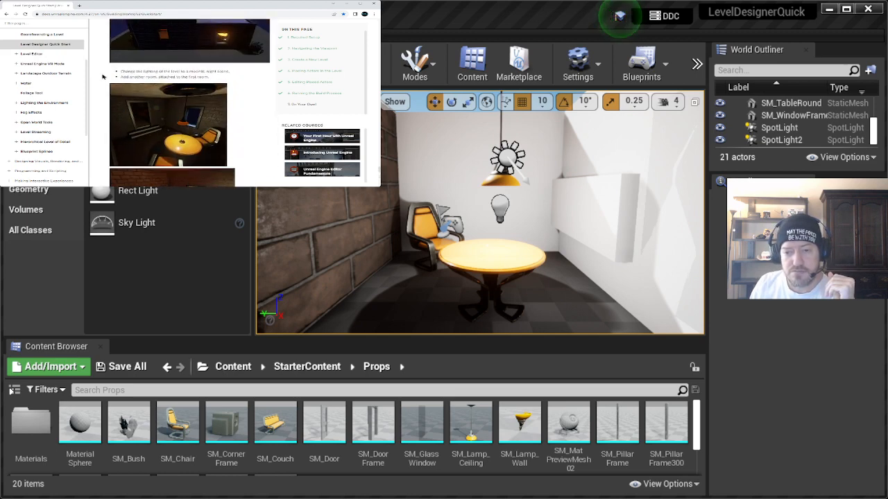
scroll(103, 76, "up", 1)
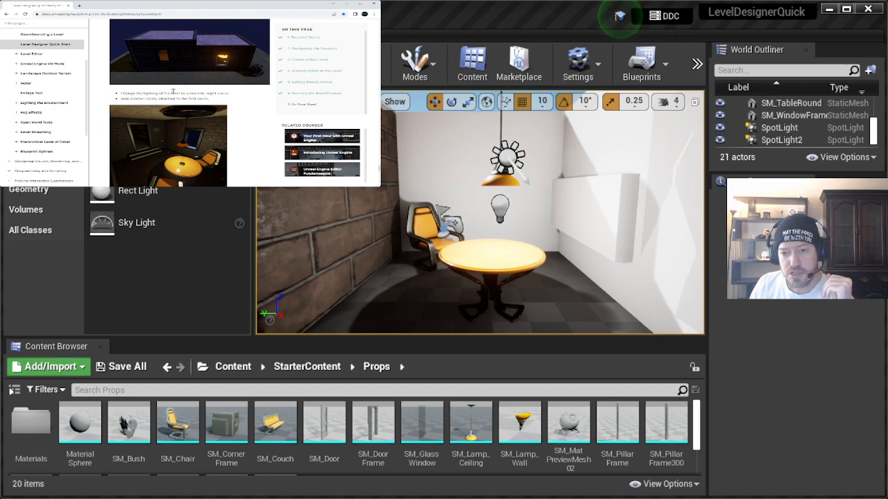
scroll(102, 73, "up", 2)
scroll(102, 73, "down", 4)
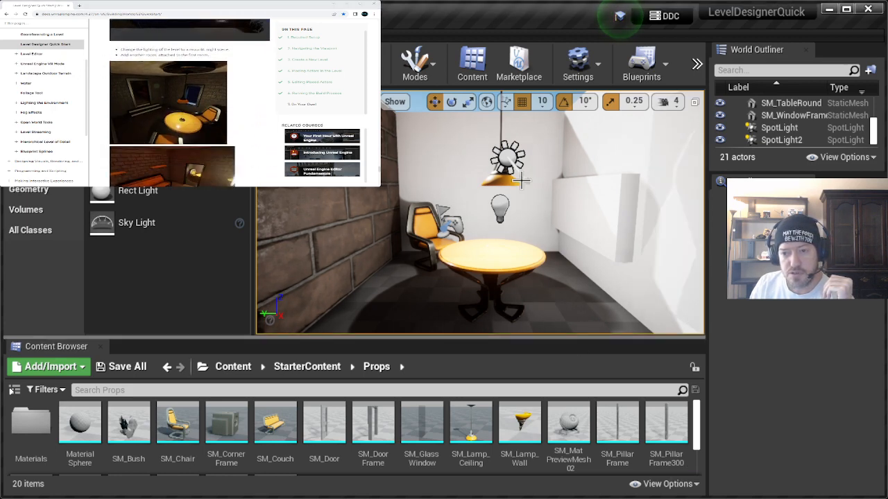
Rotate the DirectionalLight to turn the level's sky to night, and view the room from outside its open front
mouse_move(874, 139)
left_mouse_down()
mouse_move(876, 114)
mouse_move(876, 130)
left_mouse_up()
left_click(797, 142)
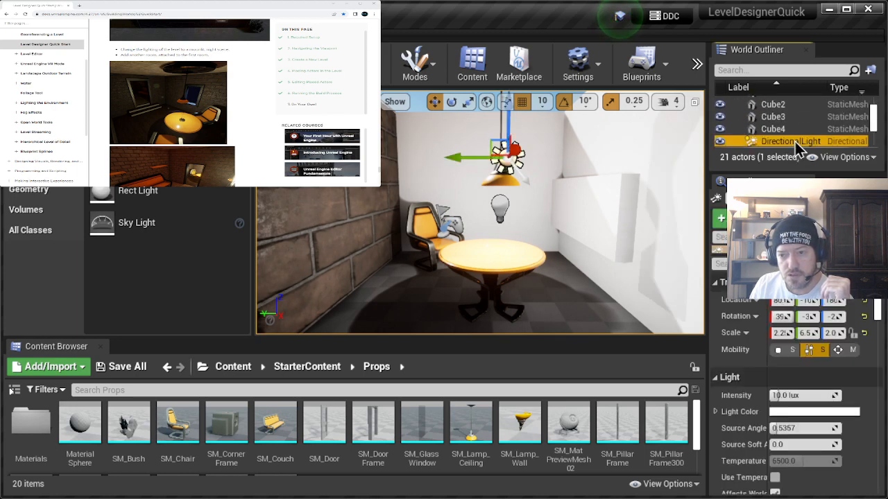
key("e")
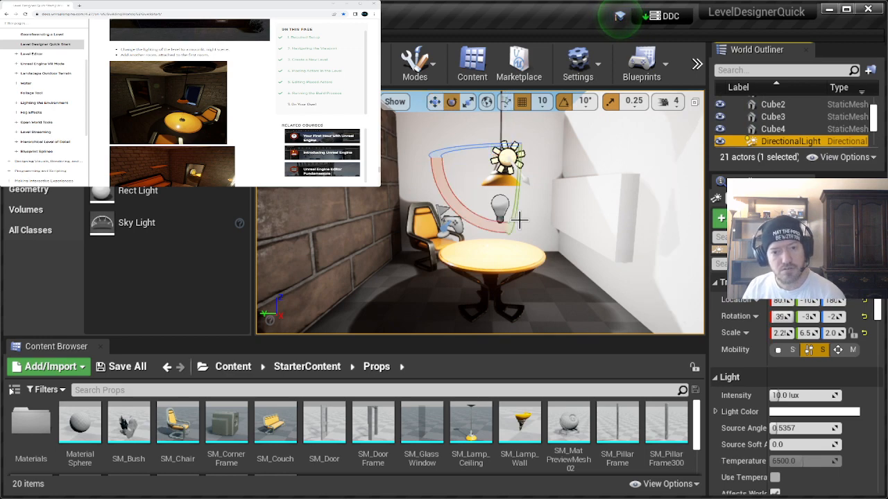
left_click_drag(451, 206, 540, 256)
left_click_drag(548, 228, 452, 231)
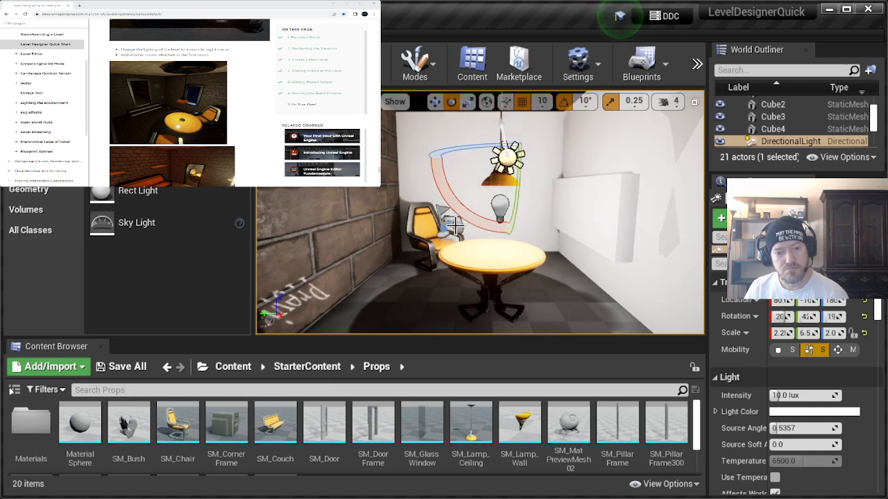
right_click_drag(617, 235, 878, 170)
key("s")
key("w")
key("a")
right_click_drag(480, 212, 670, 212)
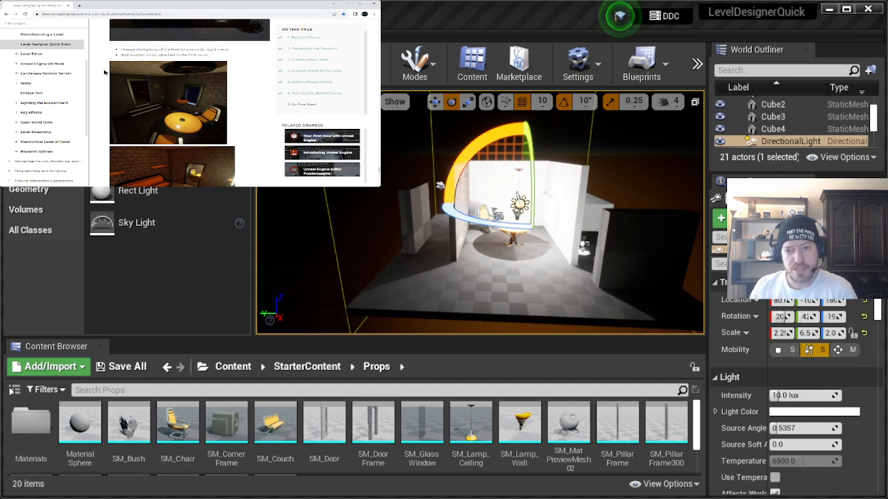
Compare the level with the guide's moonlit night scene task and reread the tasks through the one on different colored lights
scroll(104, 72, "up", 3)
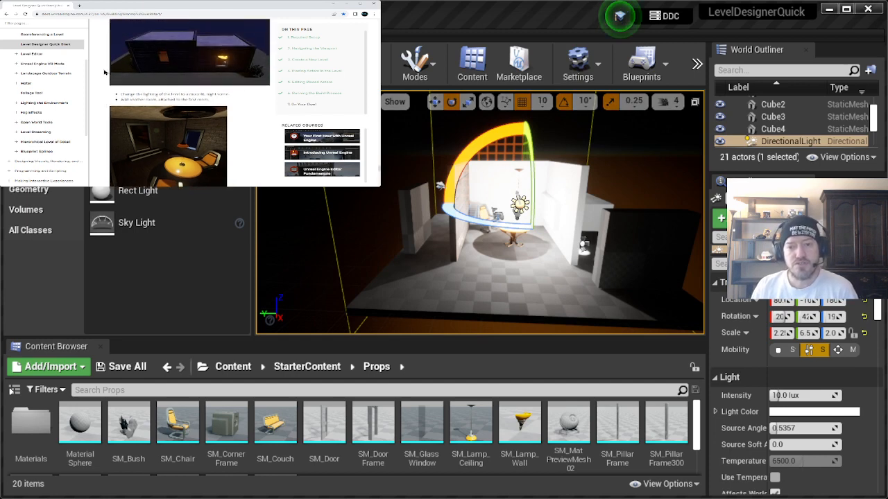
scroll(104, 71, "down", 2)
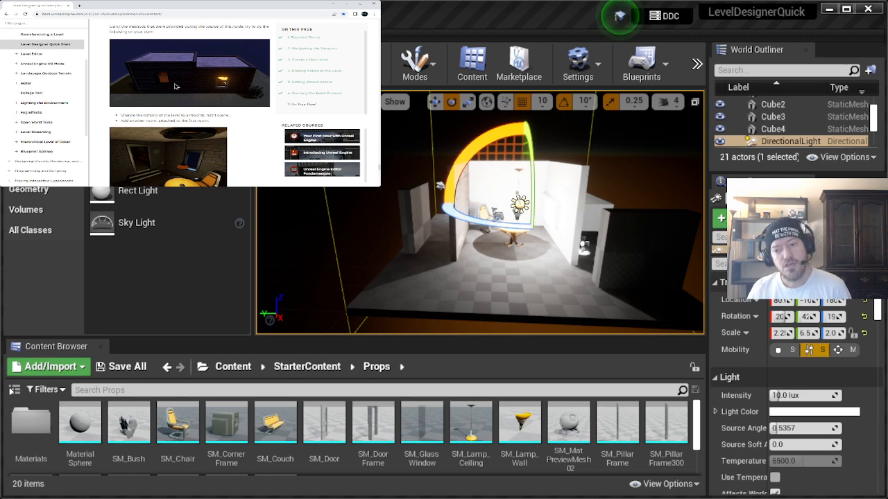
left_click_drag(188, 115, 206, 115)
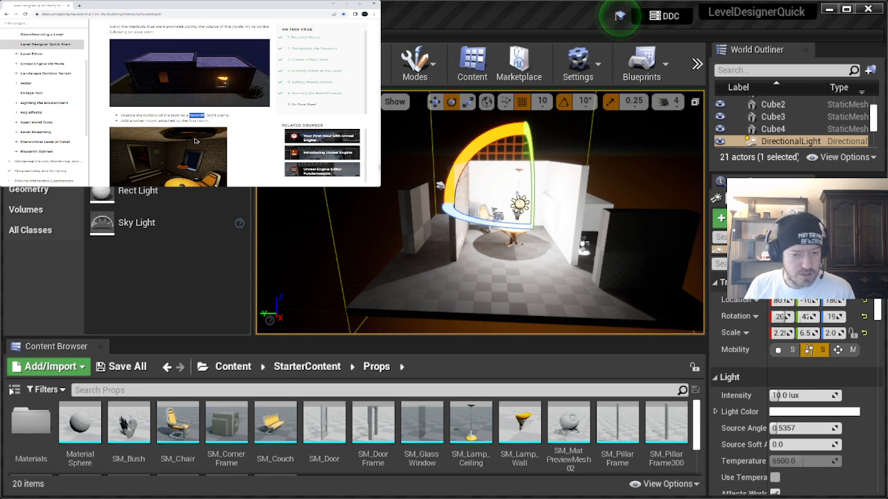
scroll(105, 102, "down", 2)
scroll(105, 102, "down", 6)
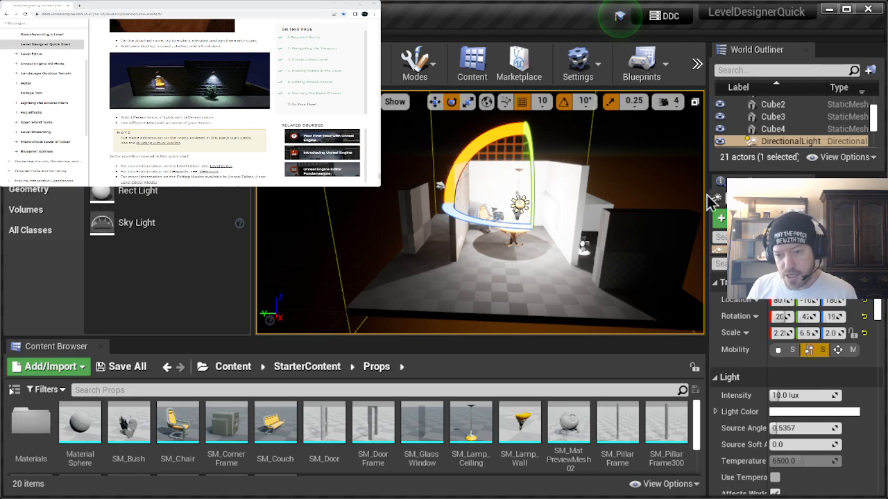
Set the Light Color of SpotLight, beside the other spot light in the side area, to red, and deselect it
right_click_drag(635, 166, 596, 177)
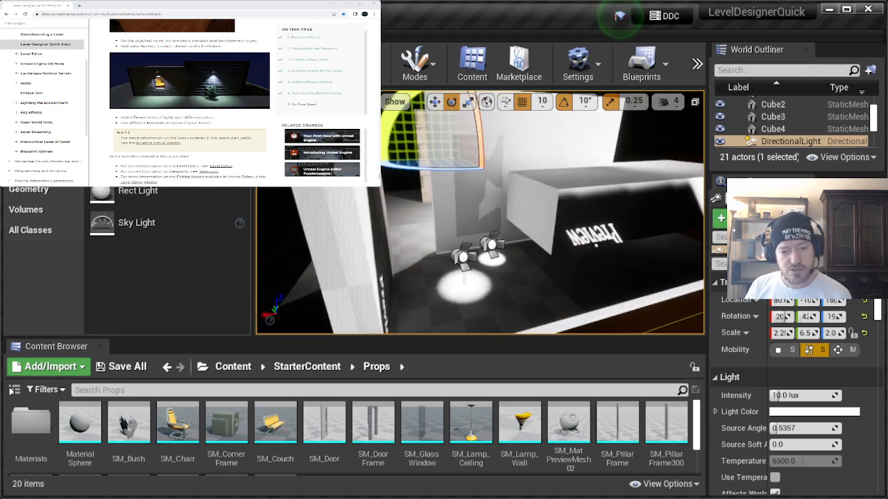
left_click(460, 258)
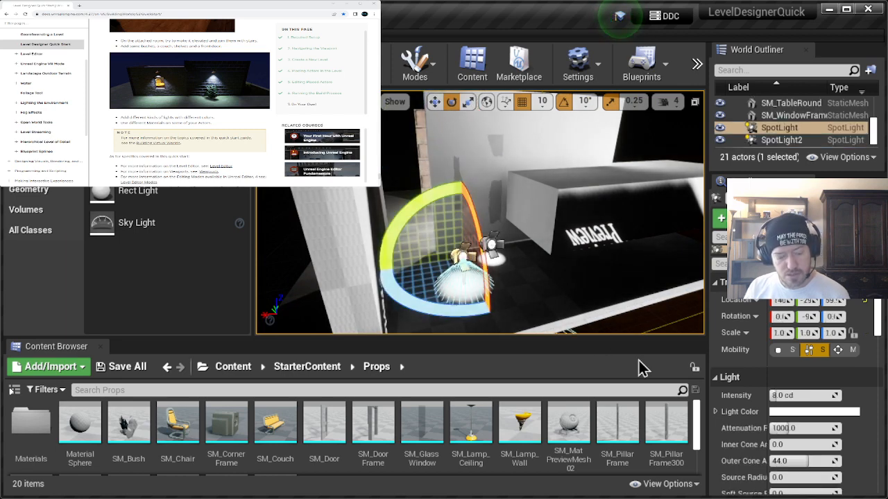
key("w")
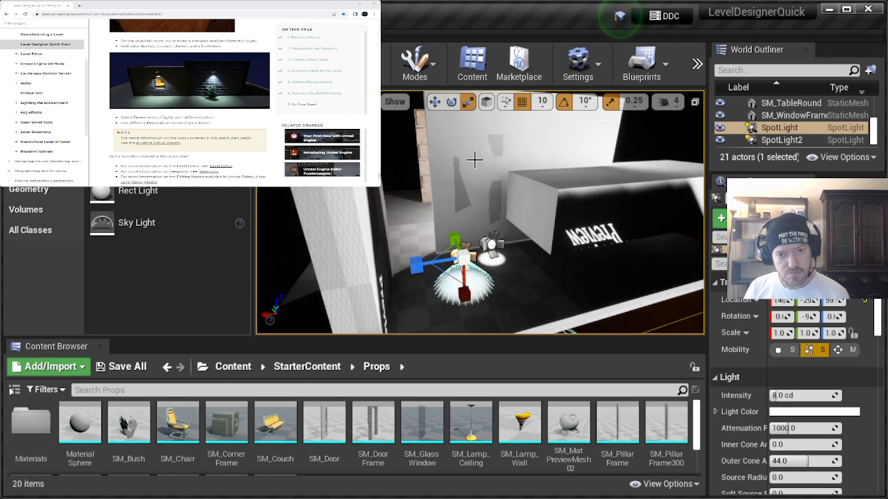
key("ctrl+grave")
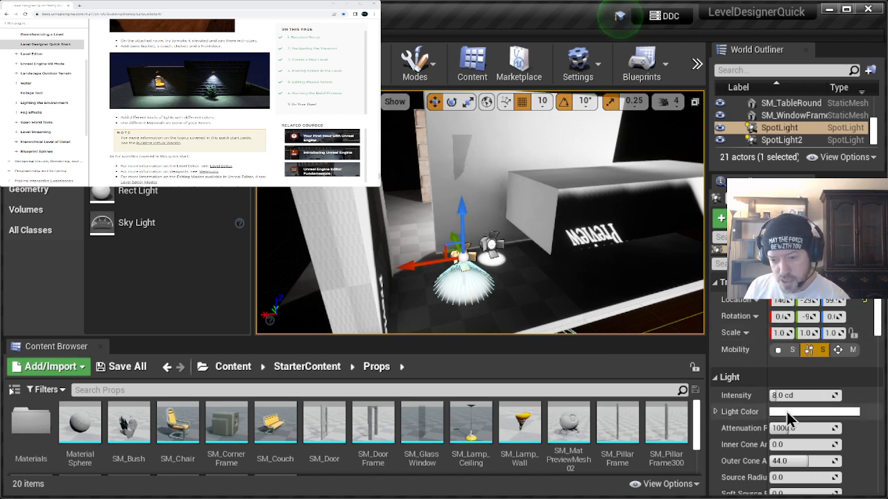
left_click_drag(873, 404, 887, 409)
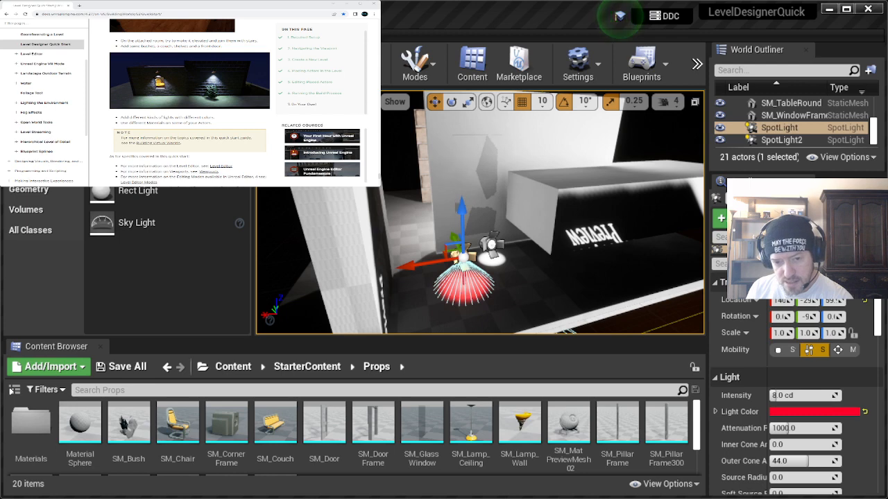
left_click(528, 286)
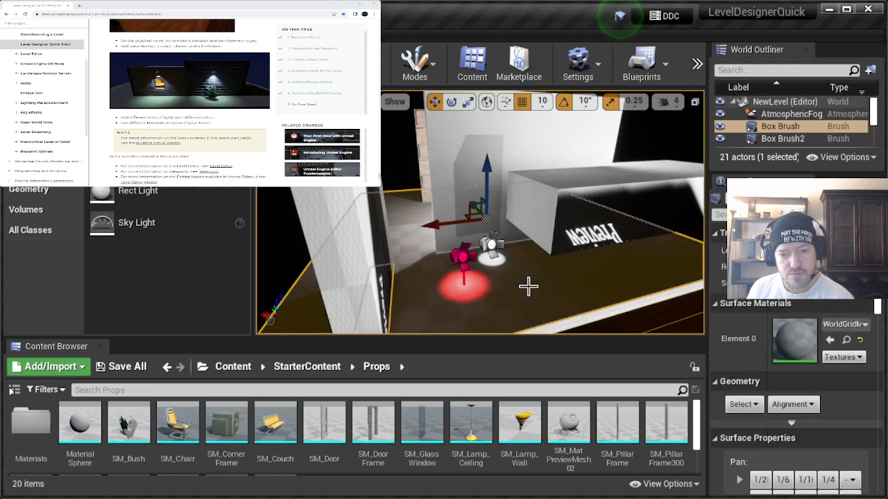
left_click(665, 143)
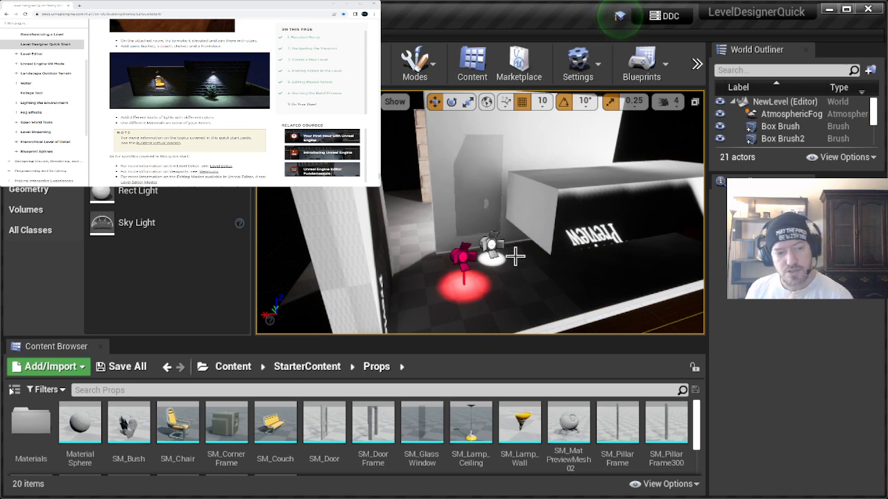
View both spot lights from farther back and set the red SpotLight's Light Color to a nearly white tint
right_click_drag(480, 212, 548, 198)
key("s")
key("a")
key("a")
right_click_drag(528, 237, 528, 238)
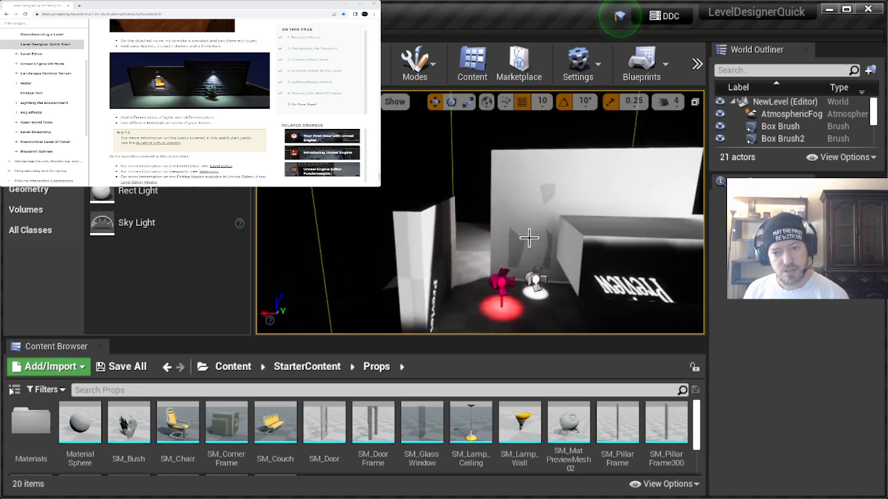
left_click(500, 281)
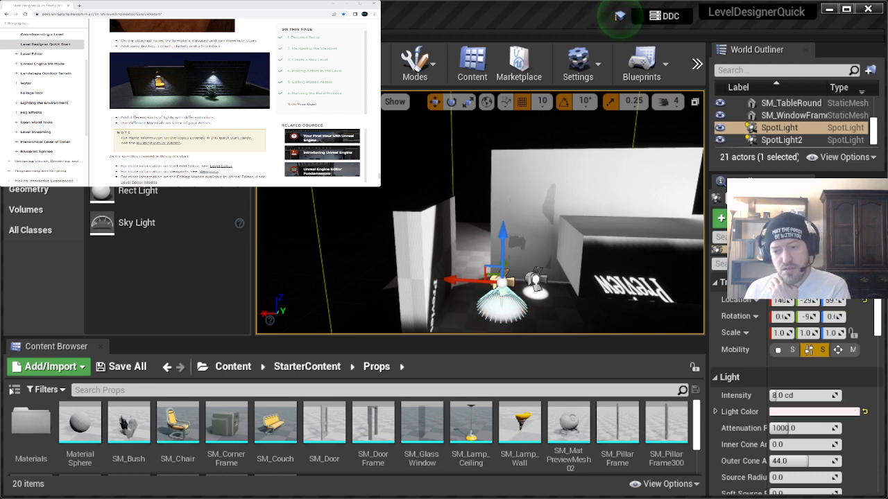
Set SpotLight's Light Color to yellow and raise the light above the floor so its cone spreads over a wider area
left_click_drag(887, 385, 877, 412)
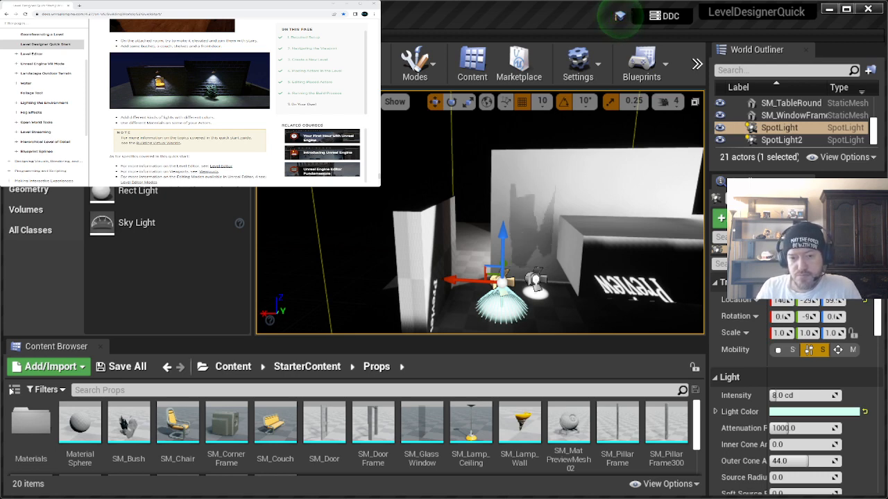
left_click_drag(874, 419, 868, 471)
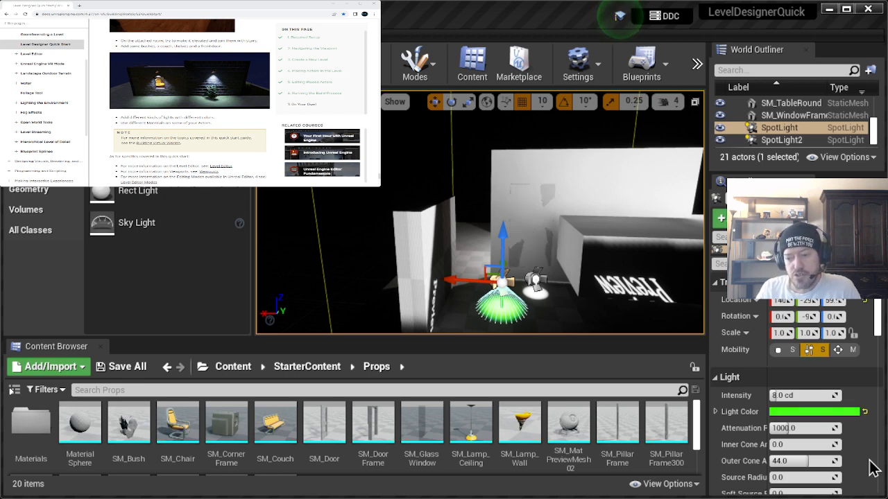
left_click_drag(872, 468, 887, 463)
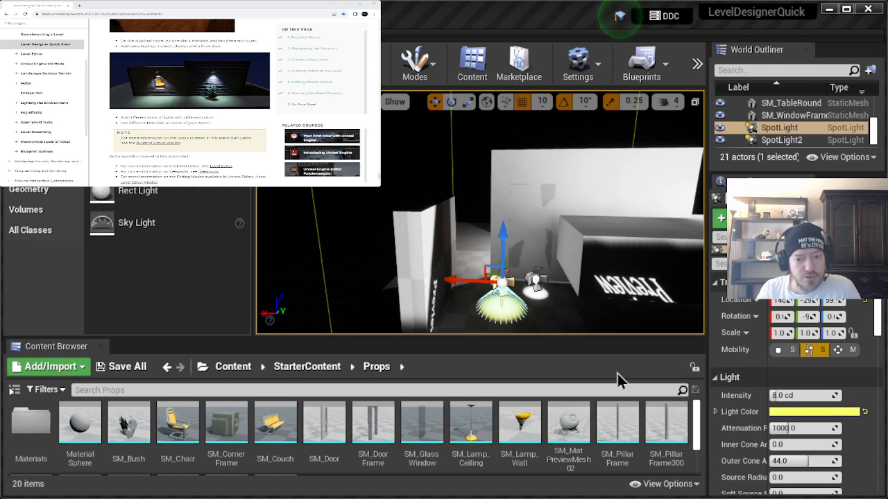
left_click_drag(505, 256, 503, 212)
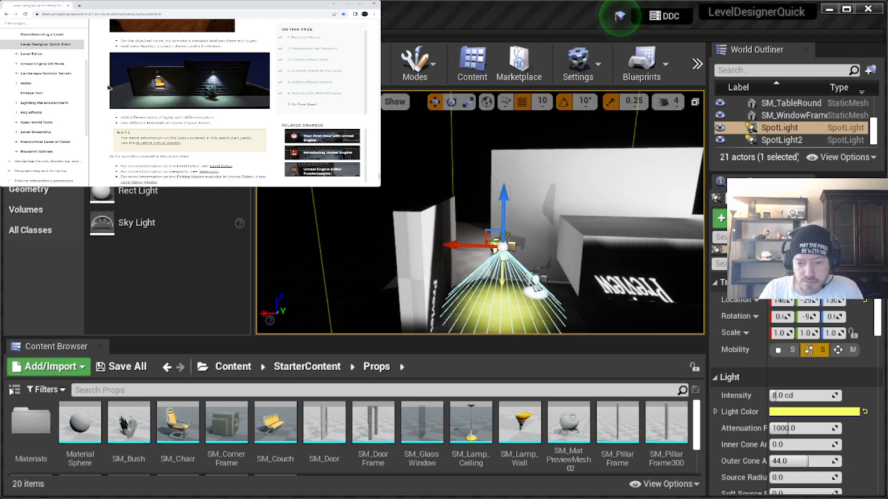
Mark the On Your Own section of the Level Designer Quick Start guide as a finished step
scroll(108, 87, "down", 2)
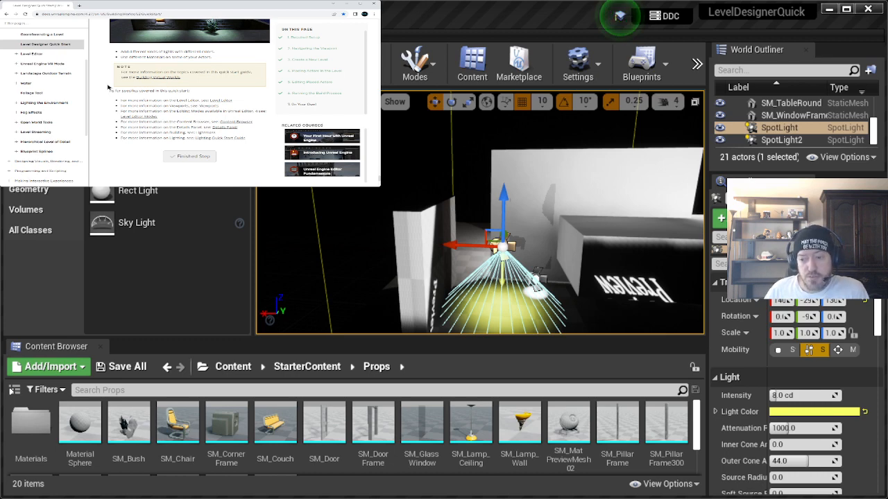
left_click(193, 158)
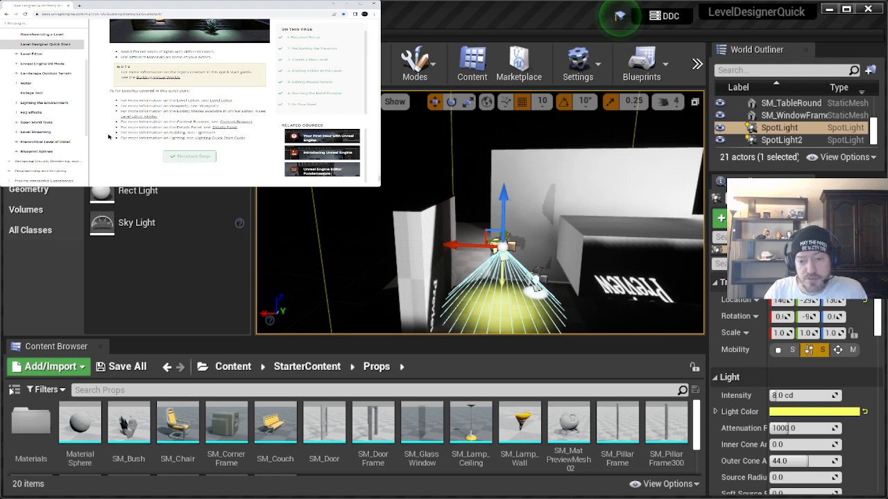
Review the On Your Own tasks and example images, from the night scene to the colored lights and different Materials
scroll(108, 141, "up", 2)
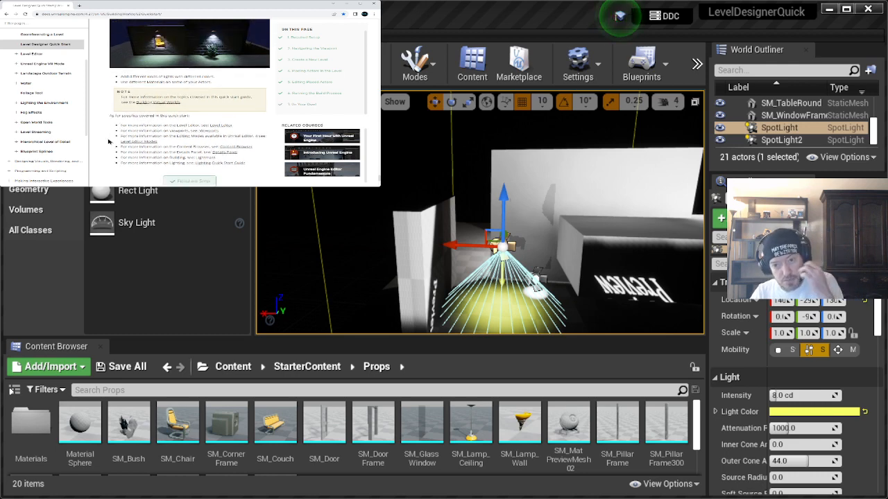
scroll(108, 141, "up", 3)
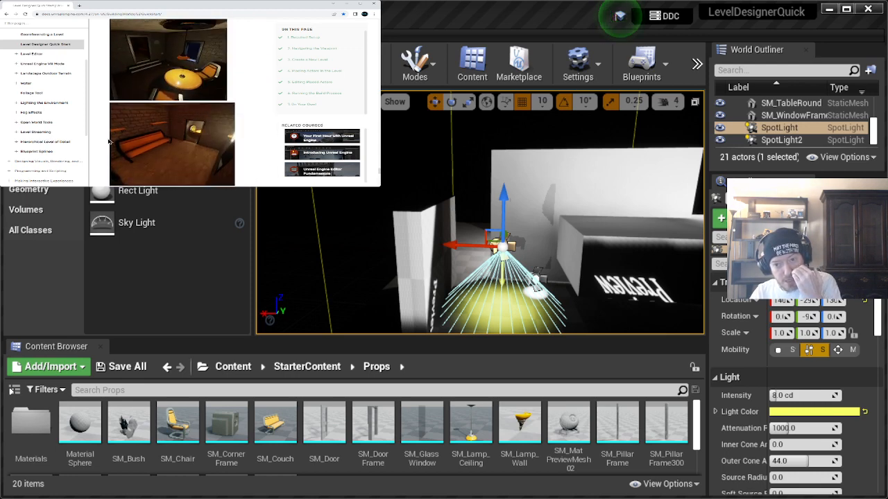
scroll(108, 141, "up", 1)
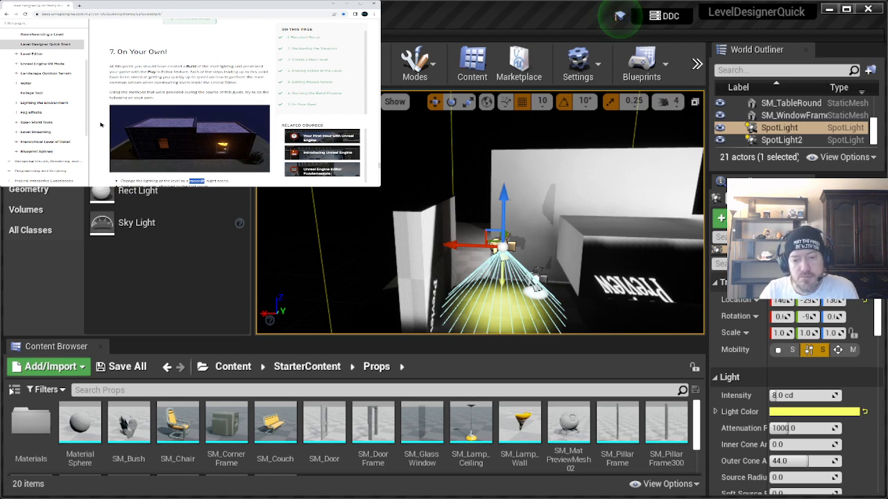
scroll(101, 125, "down", 3)
scroll(100, 125, "down", 3)
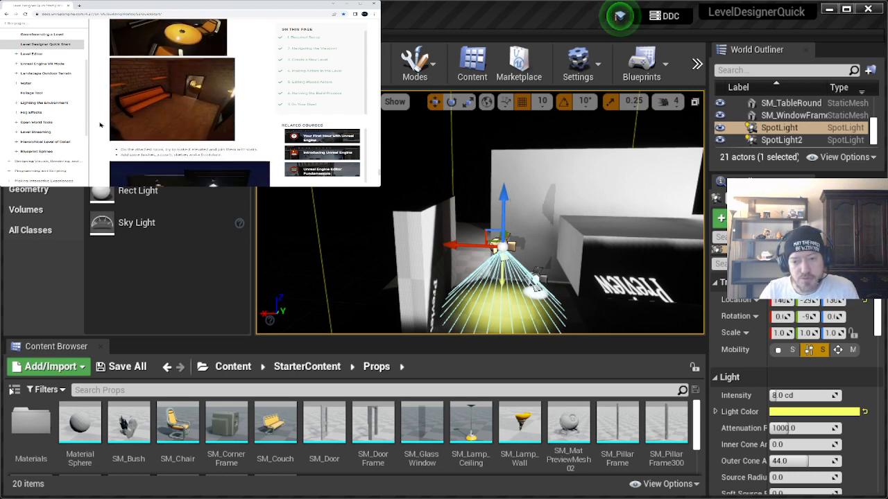
scroll(100, 125, "down", 3)
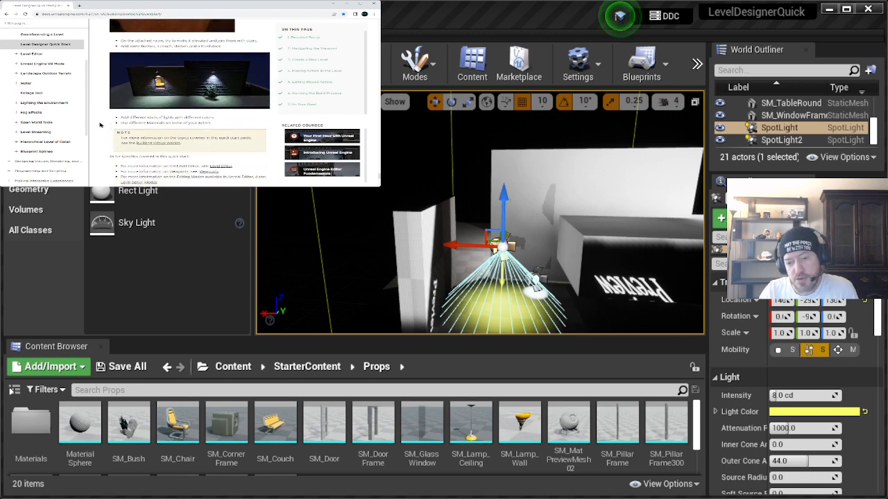
scroll(102, 125, "down", 2)
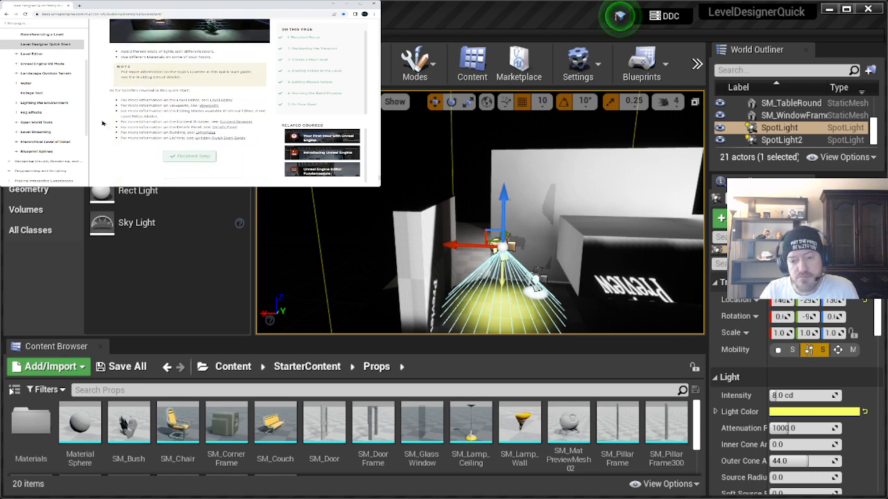
scroll(107, 136, "up", 3)
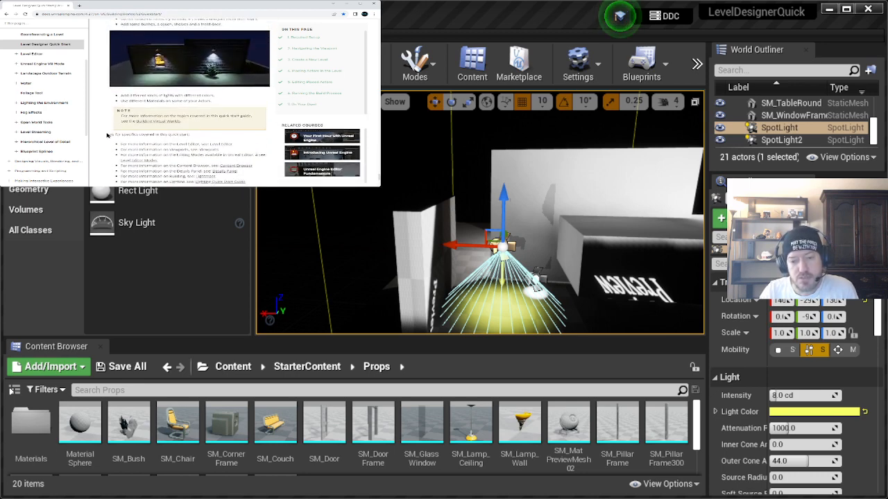
scroll(105, 145, "up", 3)
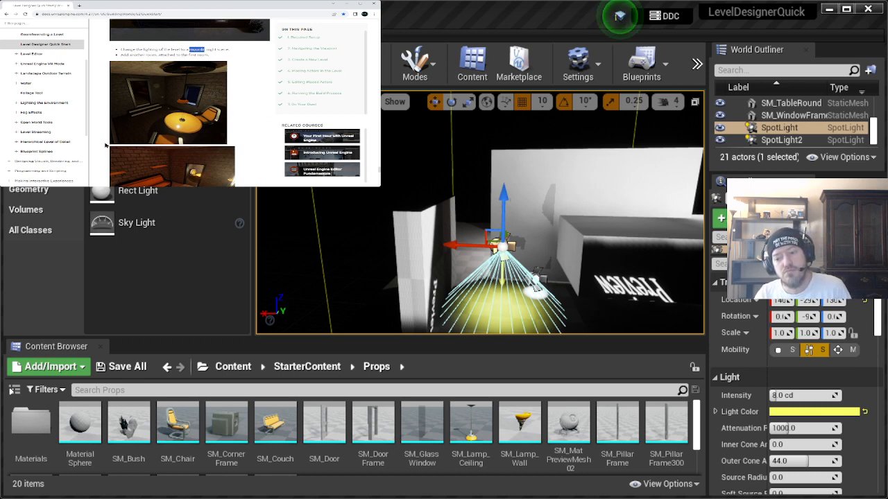
scroll(106, 145, "down", 5)
scroll(105, 145, "down", 1)
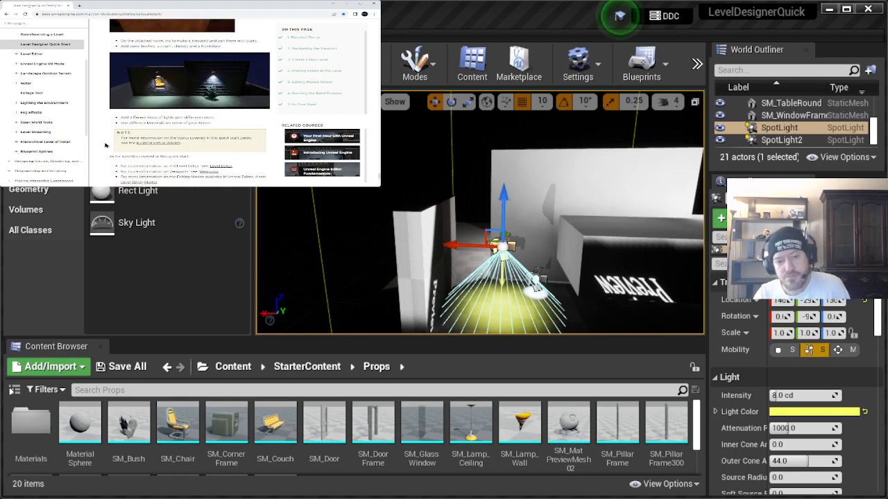
Open the Level Editor documentation page, and return to the Unreal Engine 4 Documentation start page
left_click_drag(87, 133, 87, 112)
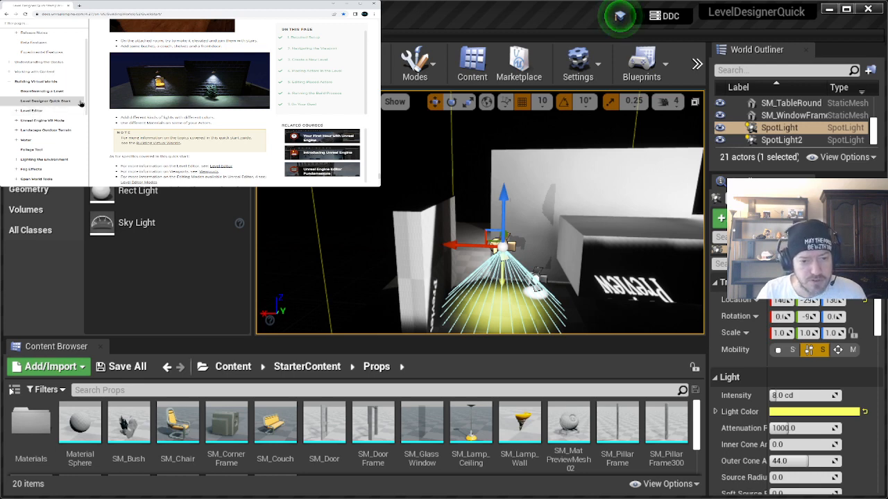
left_click(29, 111)
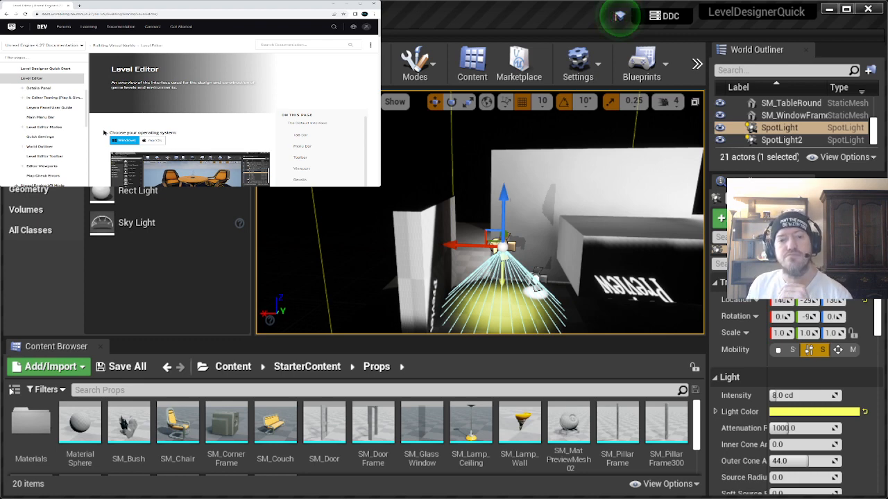
scroll(63, 137, "up", 3)
scroll(63, 136, "up", 2)
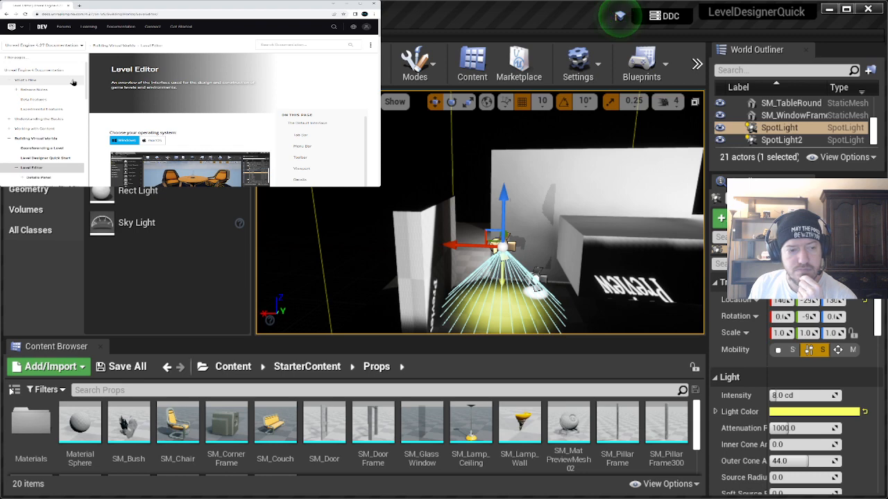
mouse_move(88, 29)
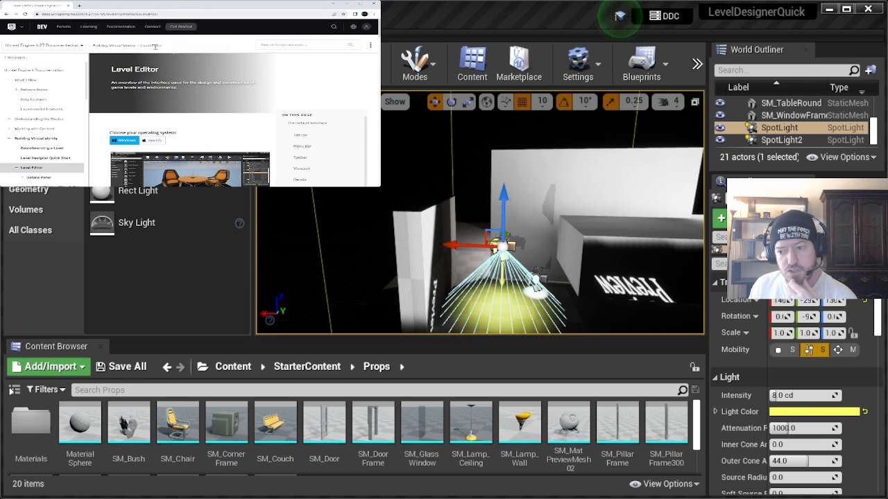
left_click(32, 72)
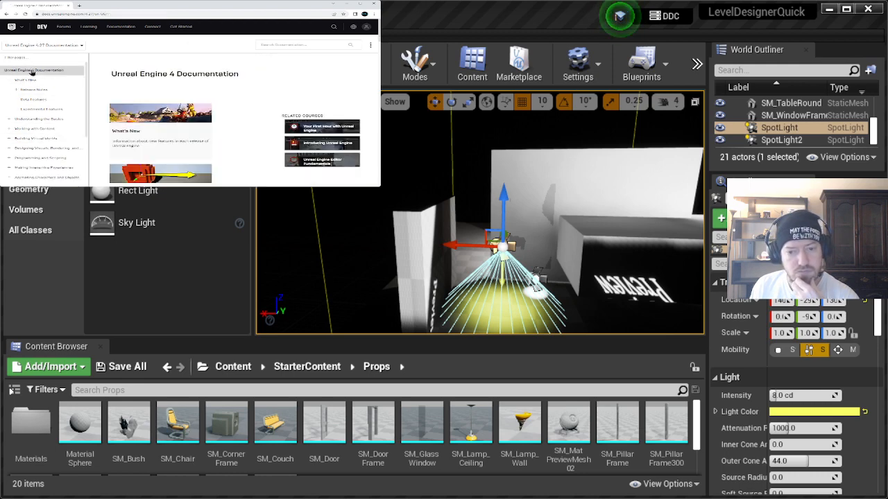
Look over the topic categories on the Unreal Engine 4 Documentation start page
scroll(92, 95, "down", 3)
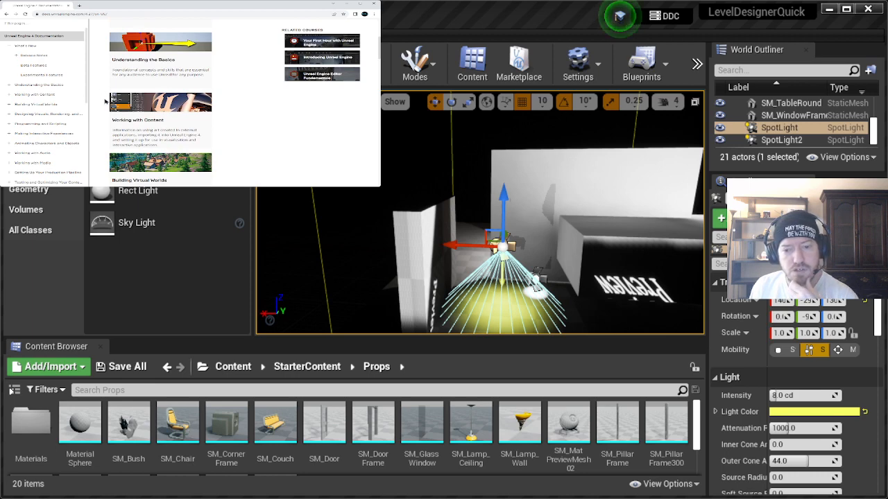
scroll(105, 101, "down", 3)
scroll(105, 101, "up", 7)
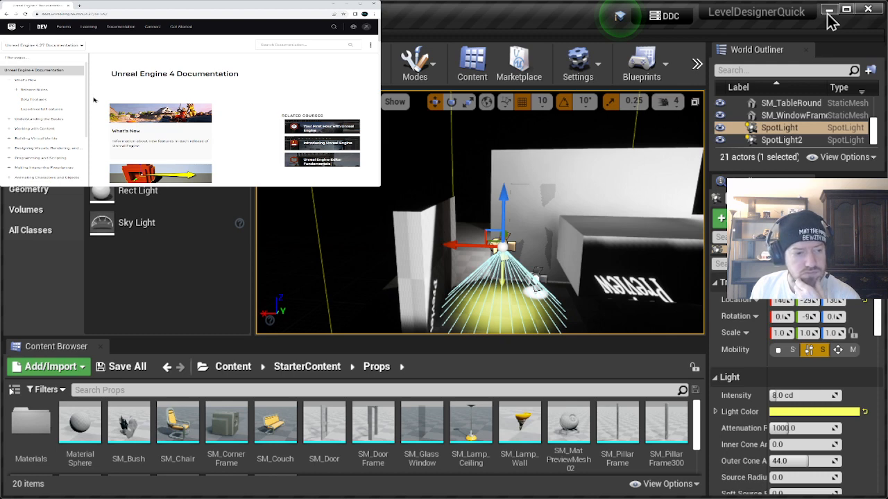
scroll(94, 100, "down", 3)
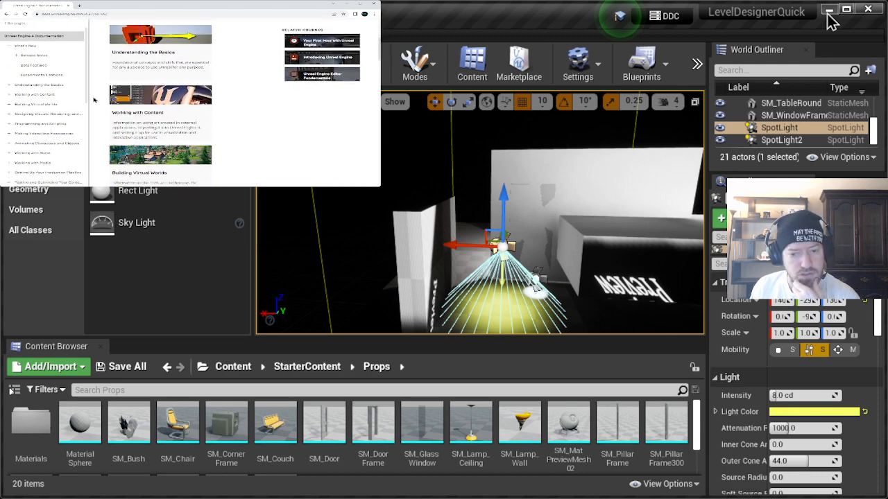
scroll(94, 100, "down", 4)
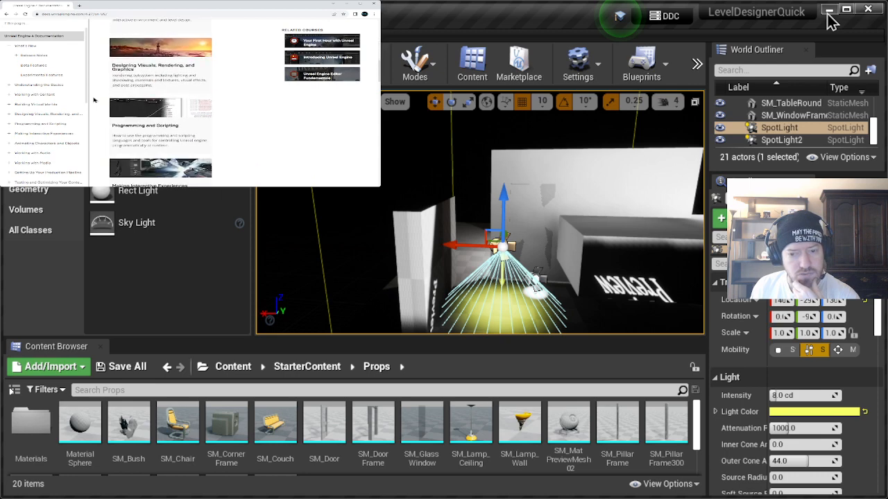
scroll(93, 100, "up", 6)
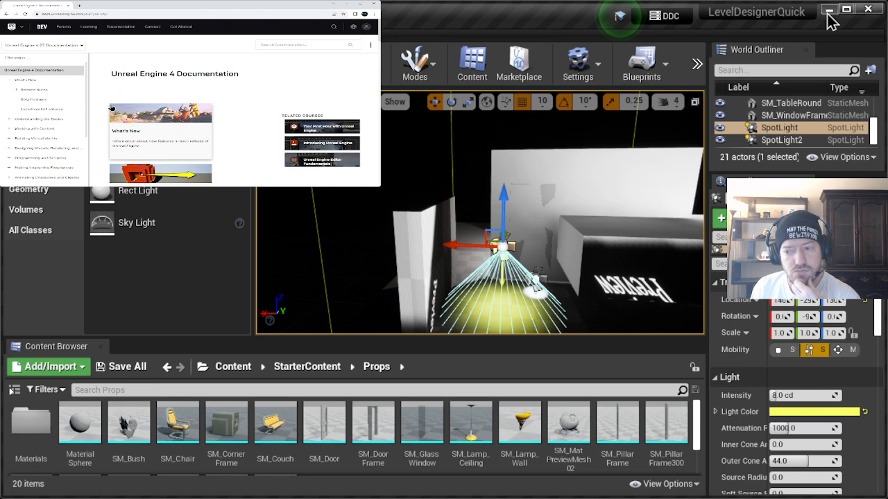
Open Get Started with UE4 under Understanding the Basics and view its Starting Out quick start guides
left_click(16, 120)
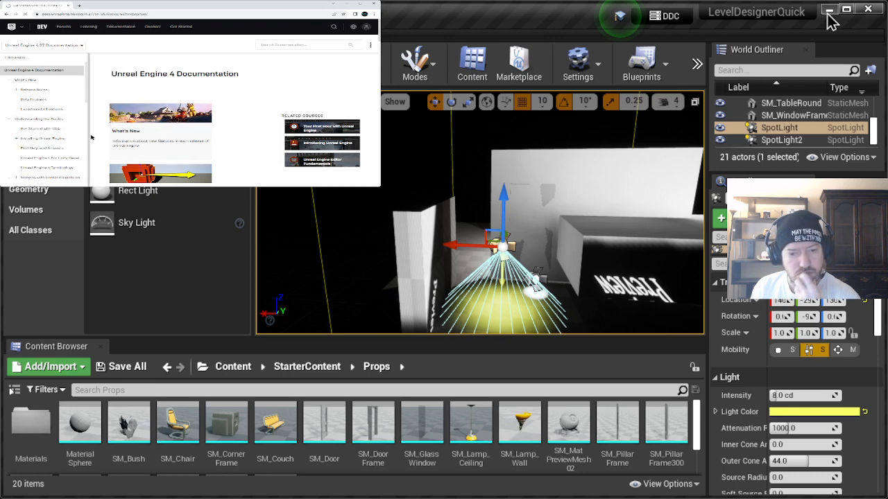
scroll(100, 123, "down", 3)
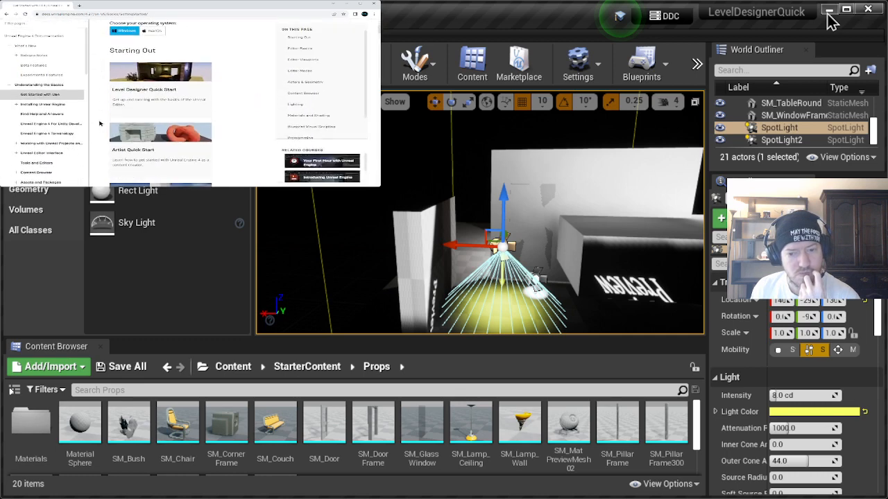
scroll(100, 124, "down", 1)
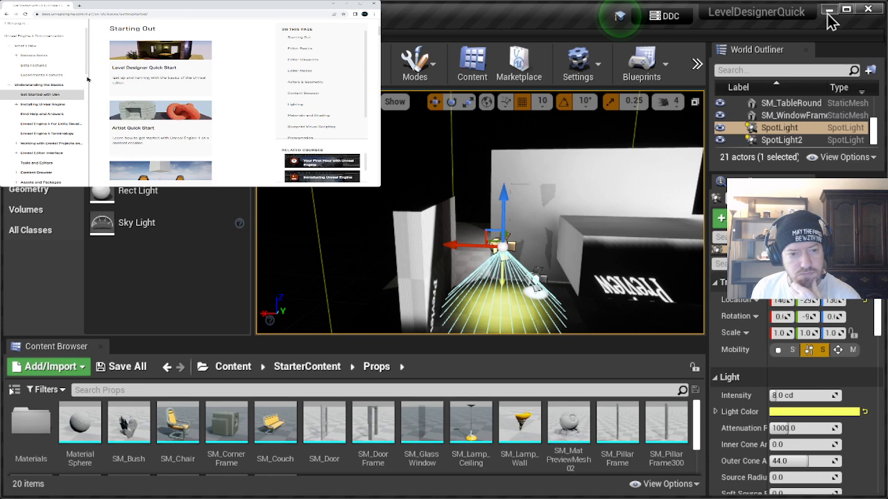
Browse the documentation's page tree and expand the topic on working with Unreal projects to examine its subpages
scroll(88, 76, "down", 3)
scroll(88, 102, "down", 5)
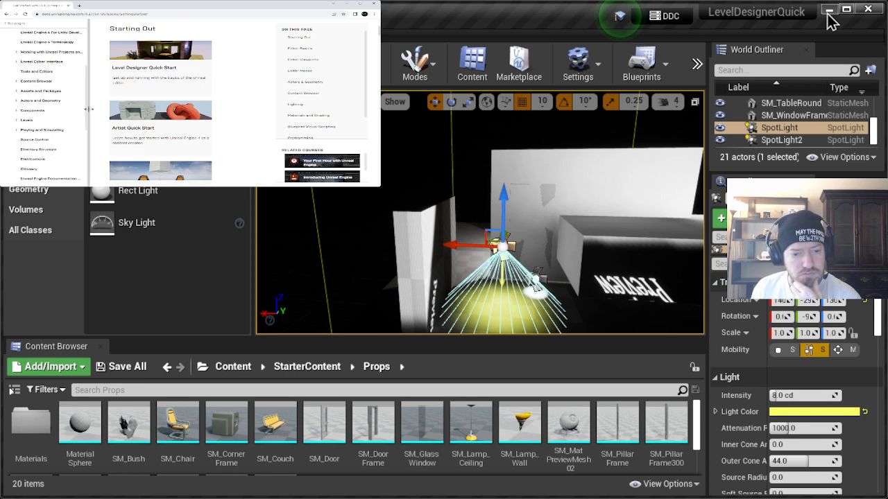
scroll(89, 144, "down", 2)
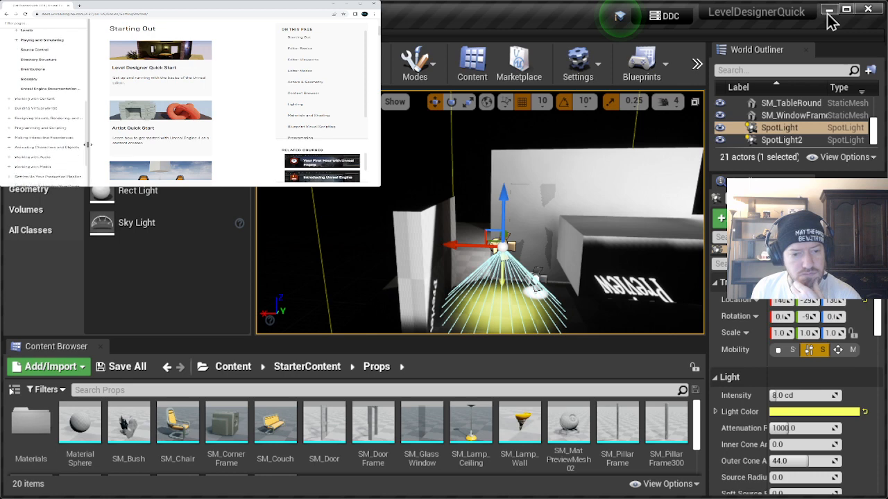
scroll(87, 161, "up", 1)
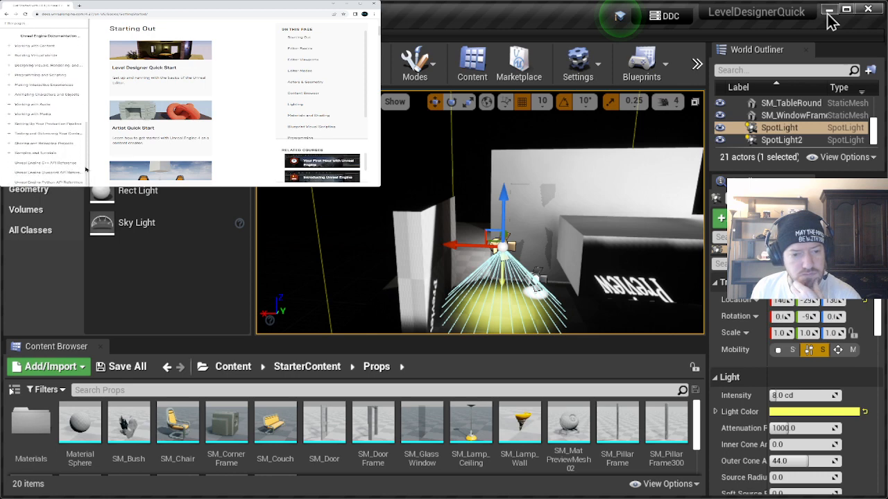
left_click_drag(84, 155, 82, 73)
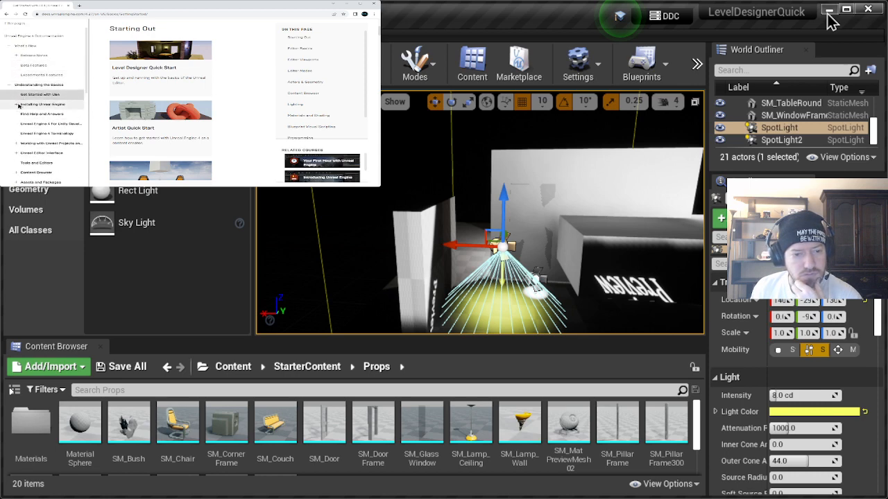
left_click(16, 145)
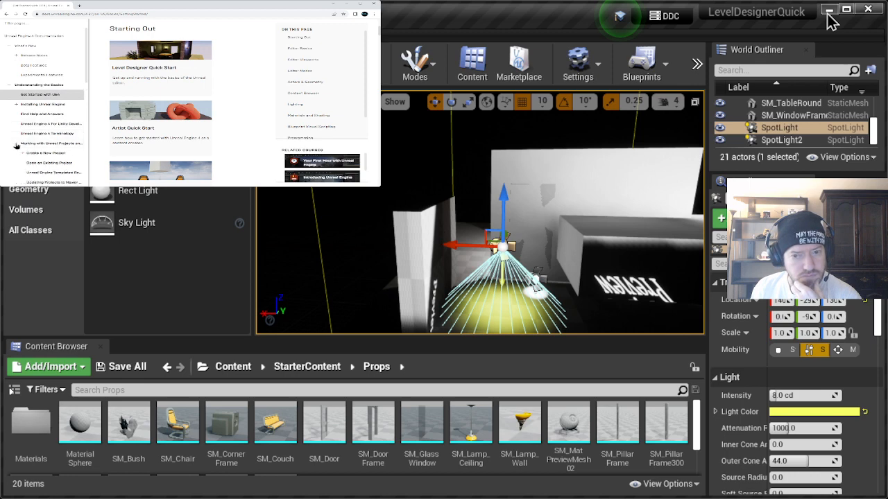
scroll(17, 146, "down", 2)
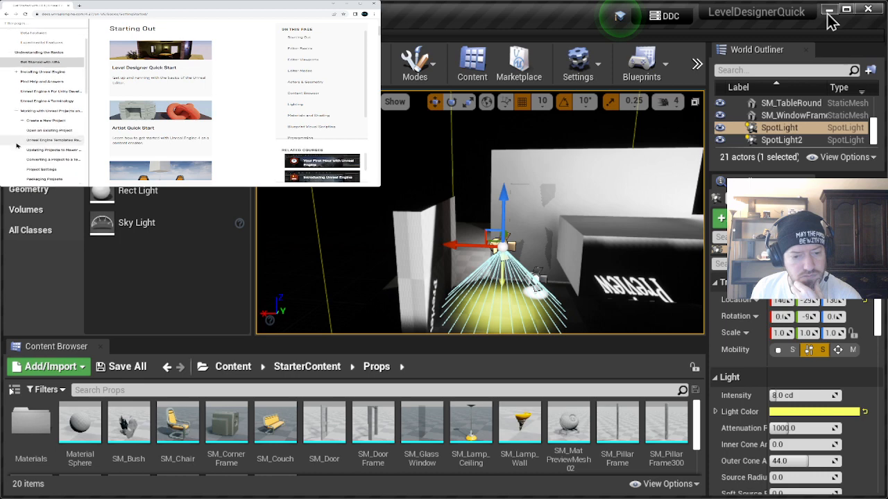
scroll(16, 145, "up", 2)
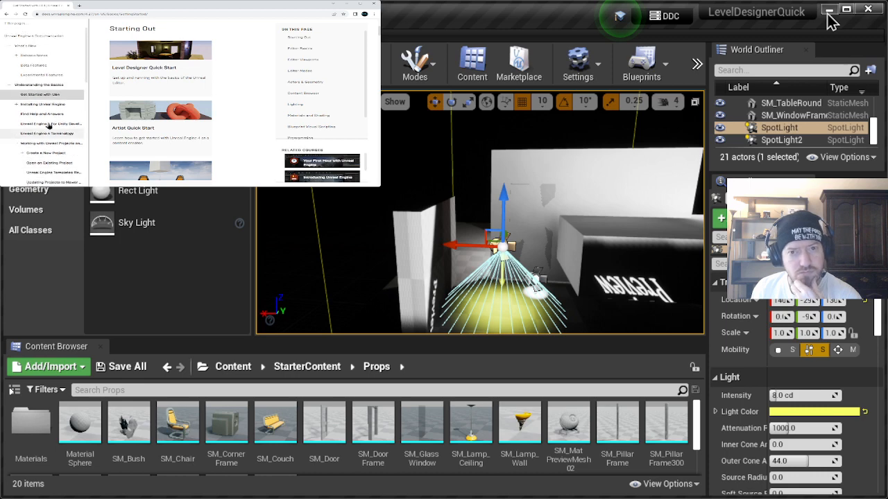
Look over the Starting Out guides on the Get Started with UE4 page, from Level Designer Quick Start through Tools and Editors
scroll(98, 86, "up", 3)
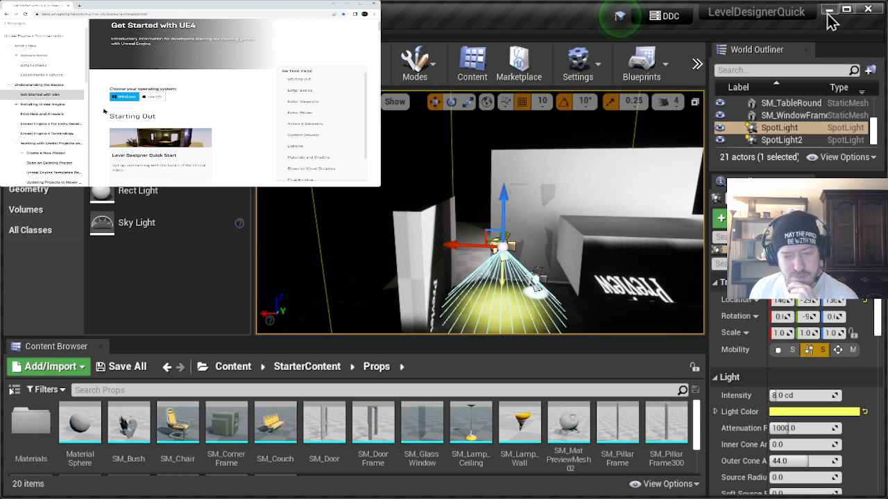
scroll(104, 111, "down", 5)
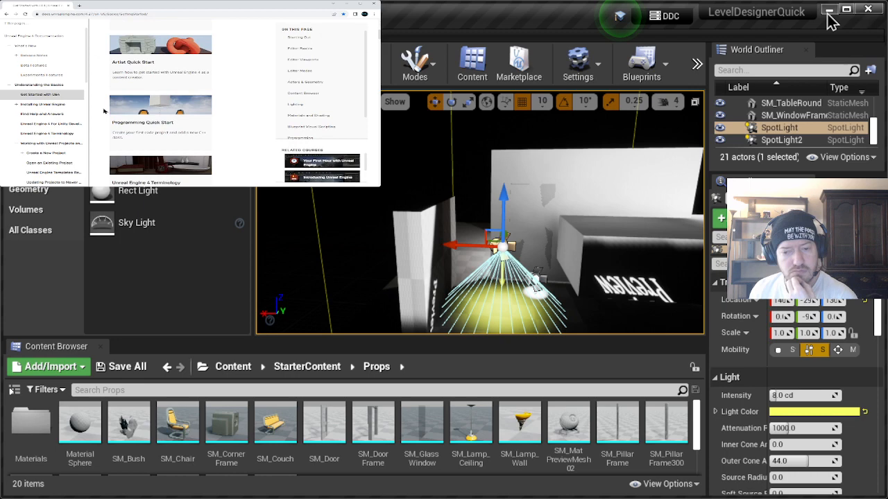
scroll(104, 110, "up", 3)
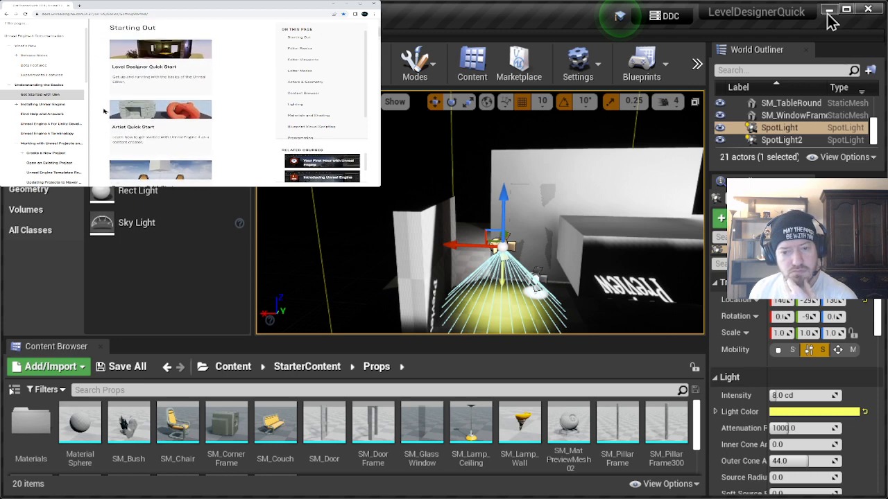
scroll(104, 111, "up", 4)
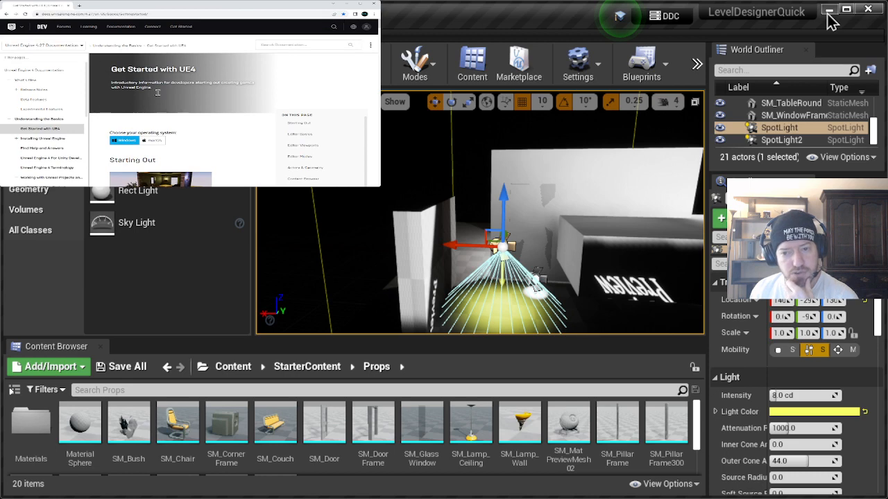
scroll(105, 118, "down", 4)
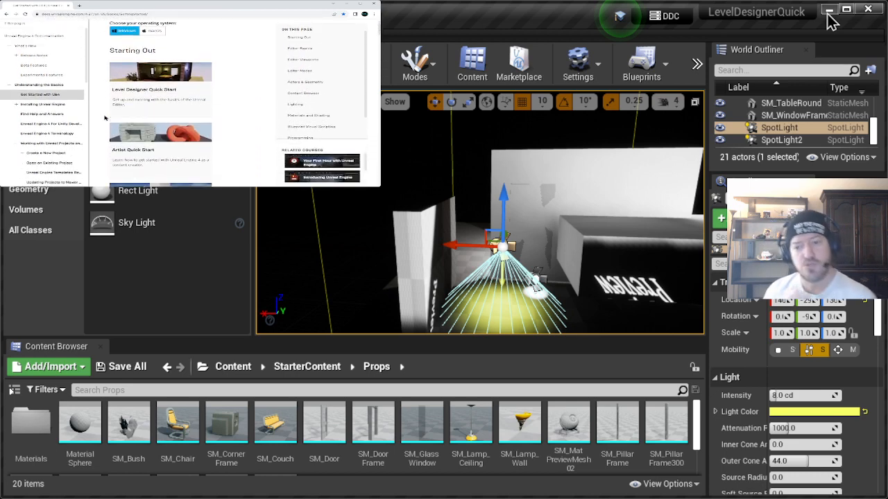
scroll(104, 118, "down", 4)
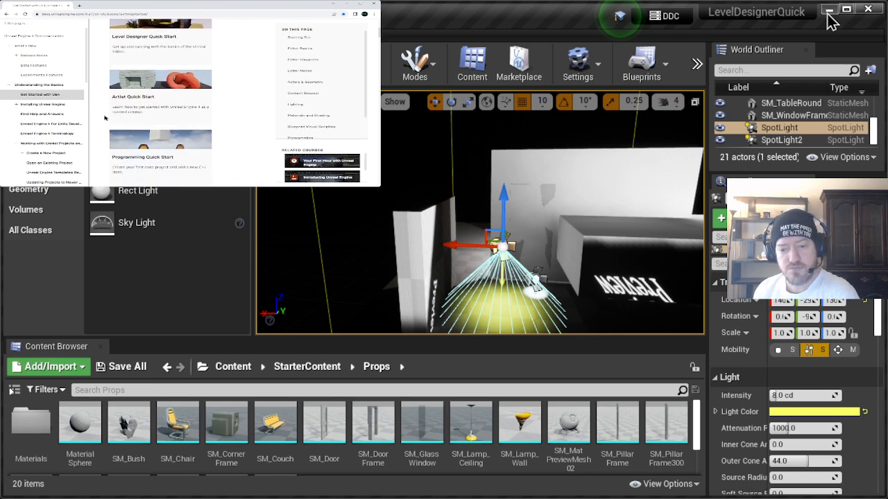
scroll(104, 118, "down", 3)
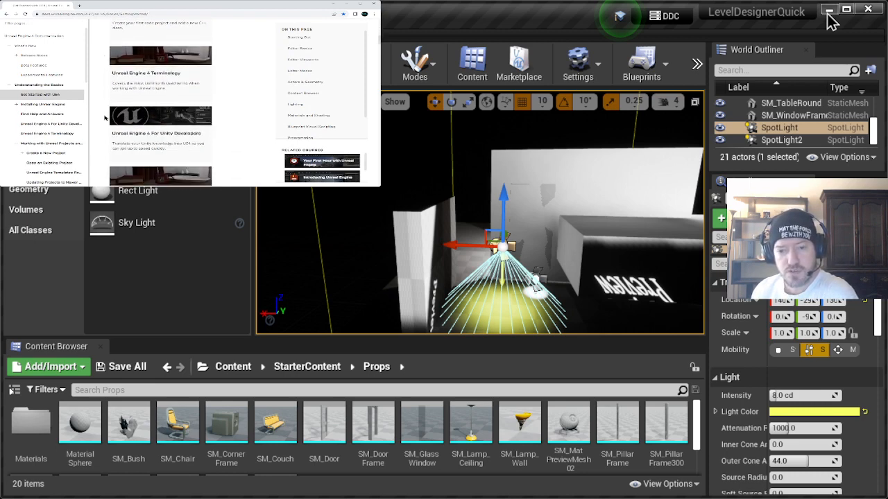
scroll(104, 118, "down", 3)
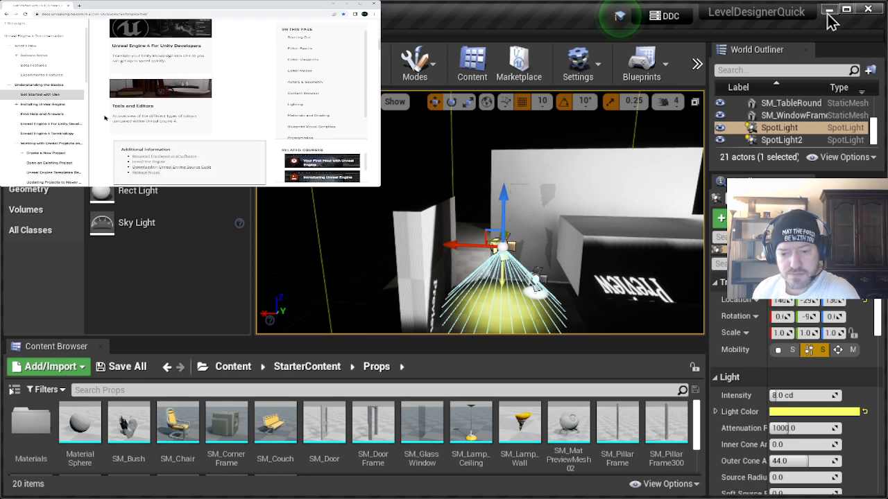
scroll(105, 118, "up", 5)
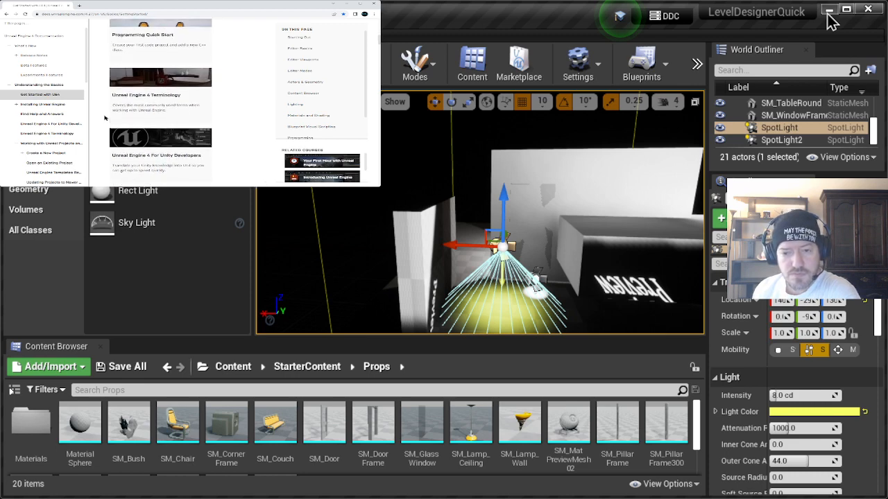
scroll(105, 118, "up", 3)
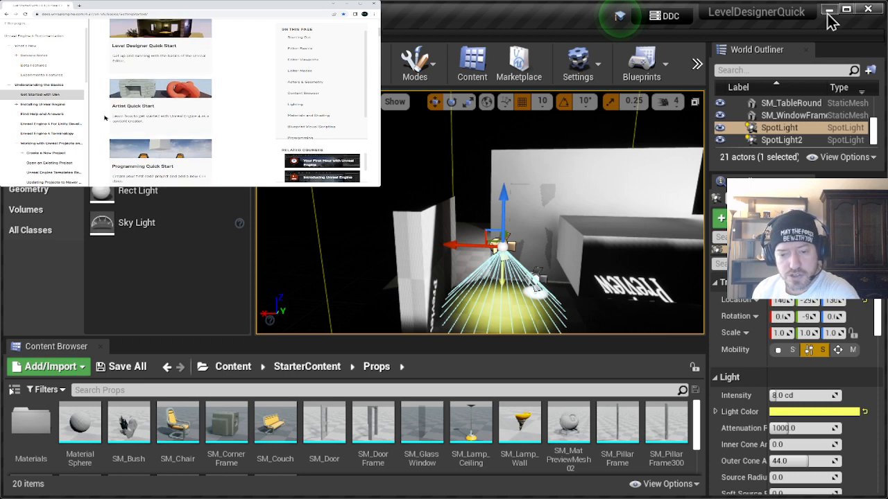
scroll(105, 118, "down", 2)
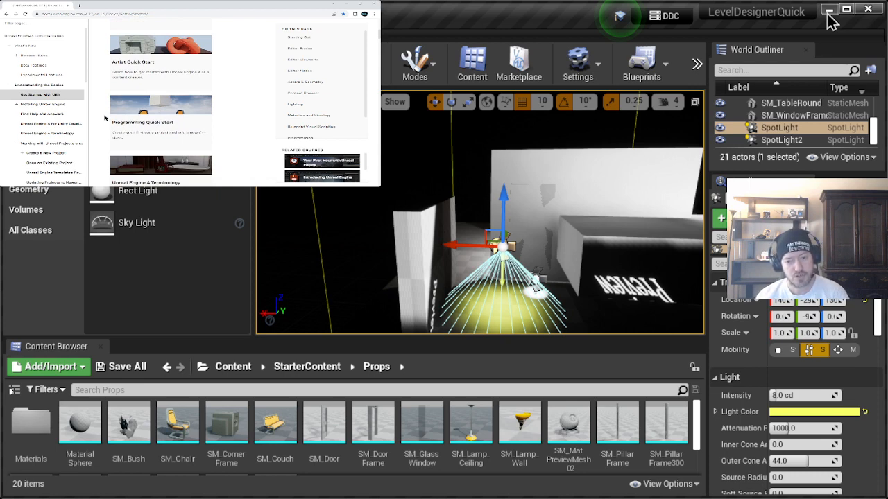
scroll(105, 117, "down", 3)
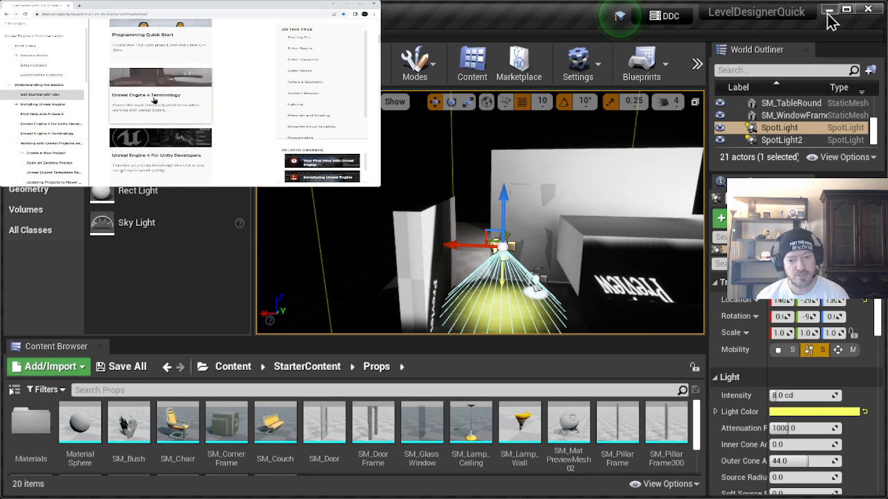
scroll(154, 138, "down", 4)
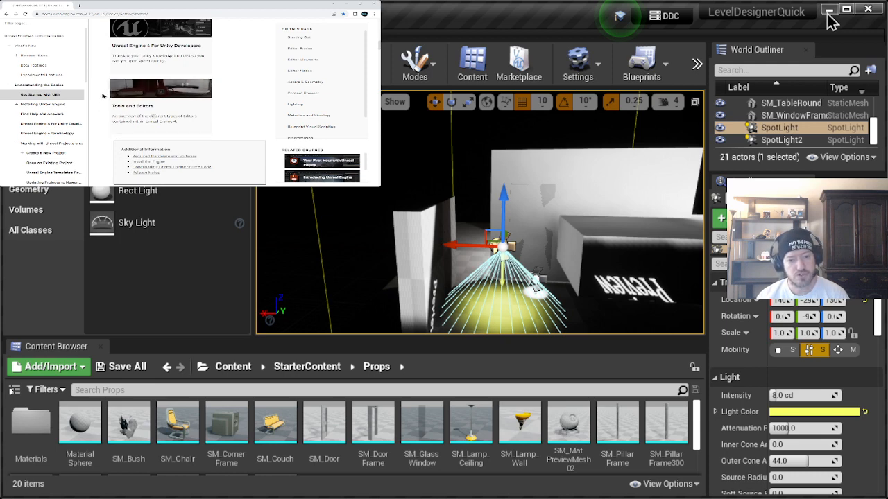
scroll(104, 111, "up", 3)
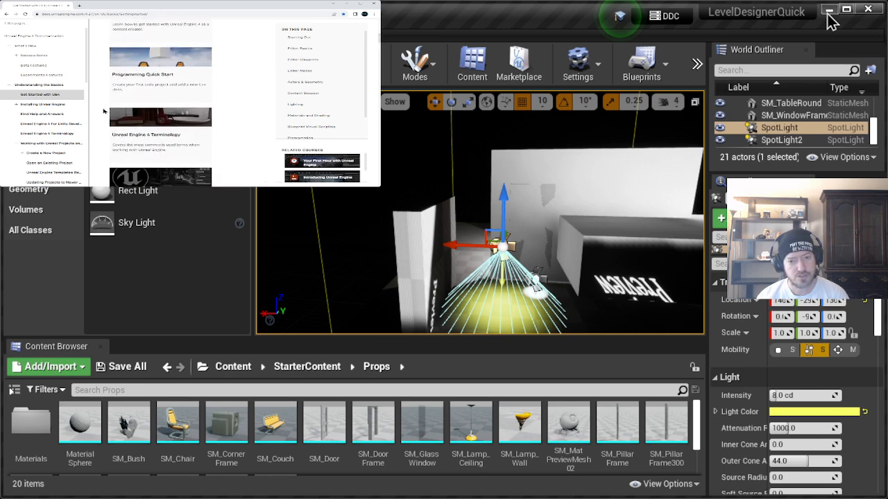
scroll(104, 111, "up", 1)
scroll(103, 111, "up", 2)
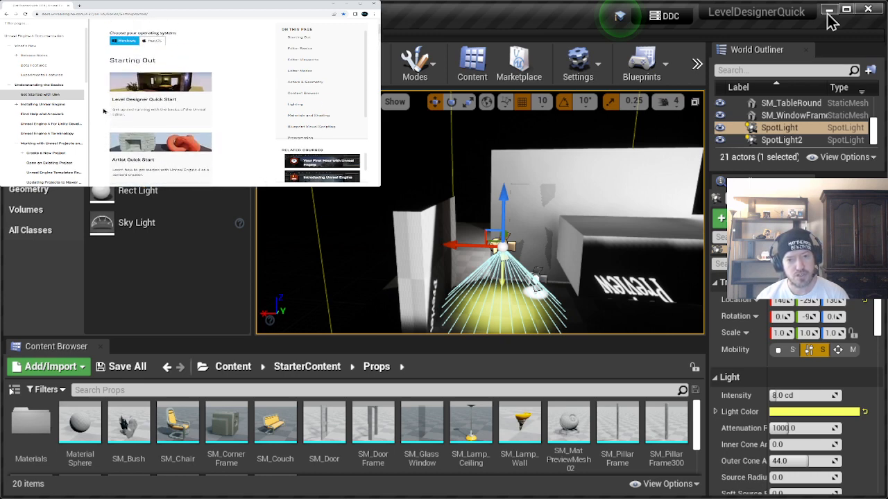
Open Level Designer Quick Start in a new tab, and go from there to the Level Editor page under Building Virtual Worlds
left_click(162, 108)
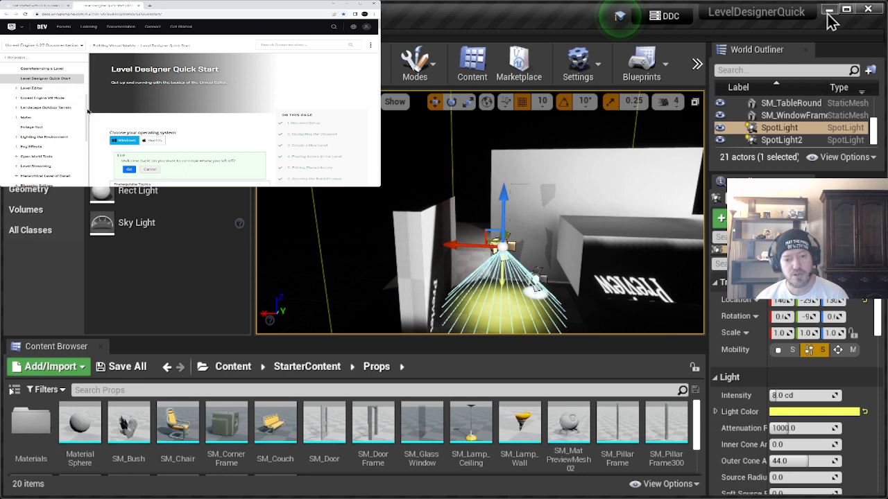
scroll(87, 111, "down", 5)
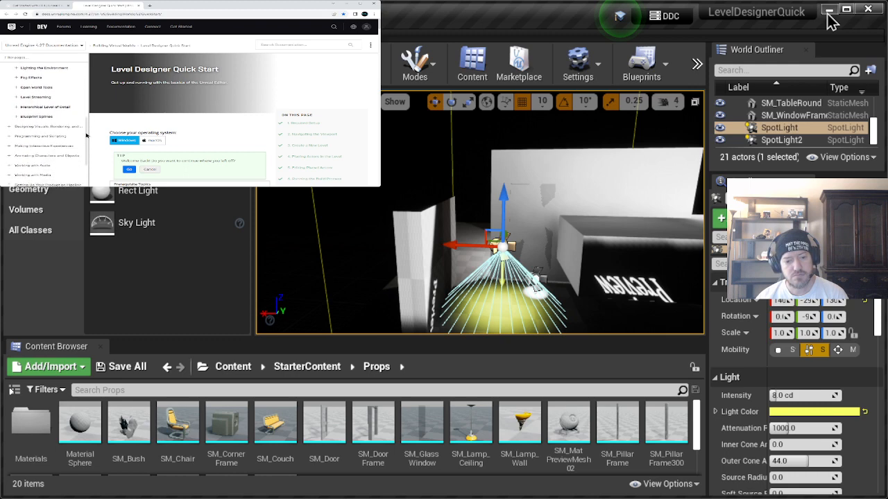
scroll(86, 138, "down", 2)
scroll(86, 142, "up", 5)
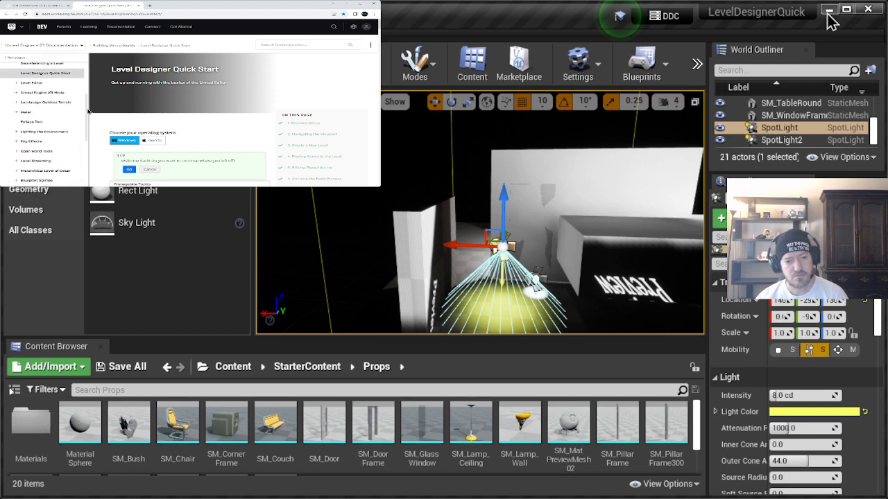
left_click(31, 83)
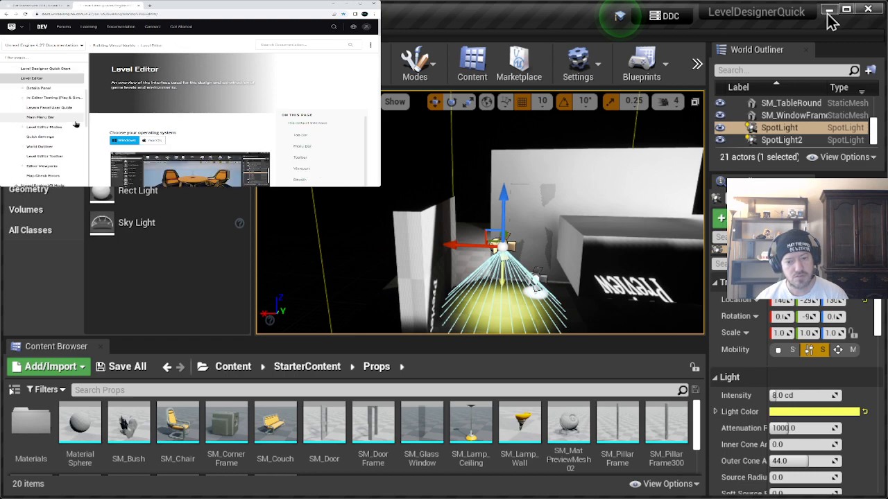
Skim the Level Editor page's introduction and its default interface, tab bar, menu bar, toolbar and viewport sections
scroll(101, 126, "down", 3)
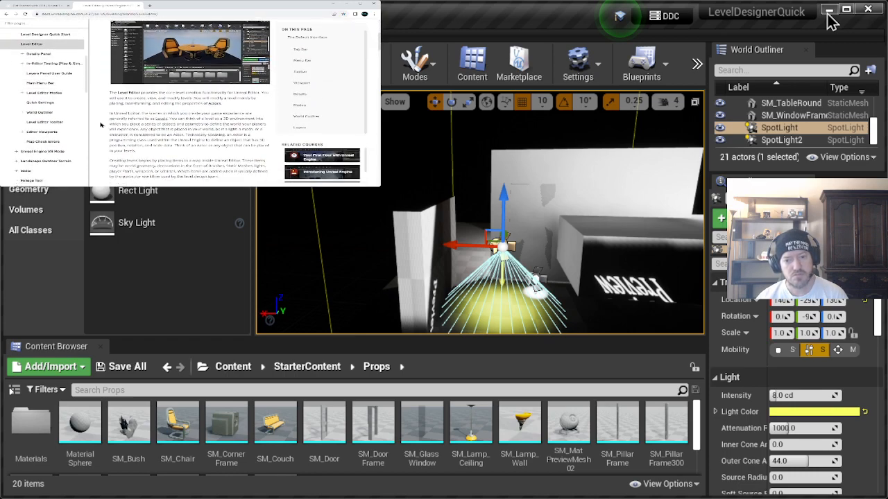
scroll(100, 126, "down", 5)
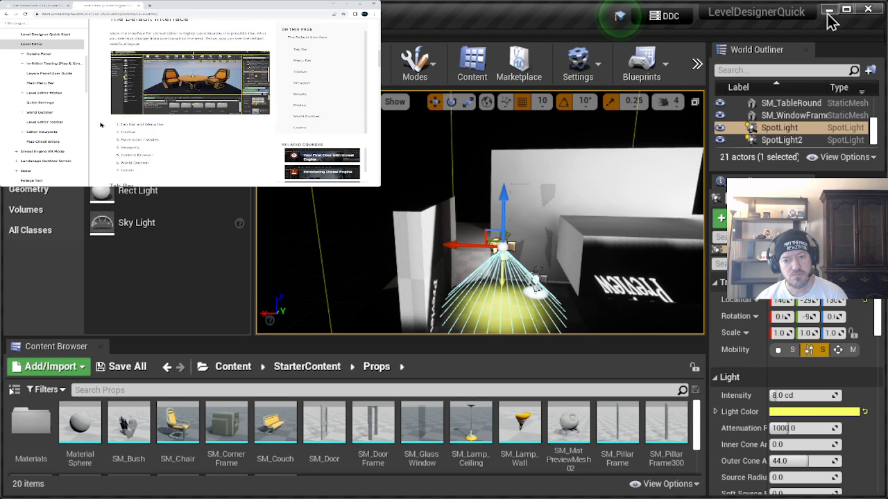
scroll(101, 125, "down", 3)
scroll(101, 124, "down", 2)
scroll(101, 125, "down", 3)
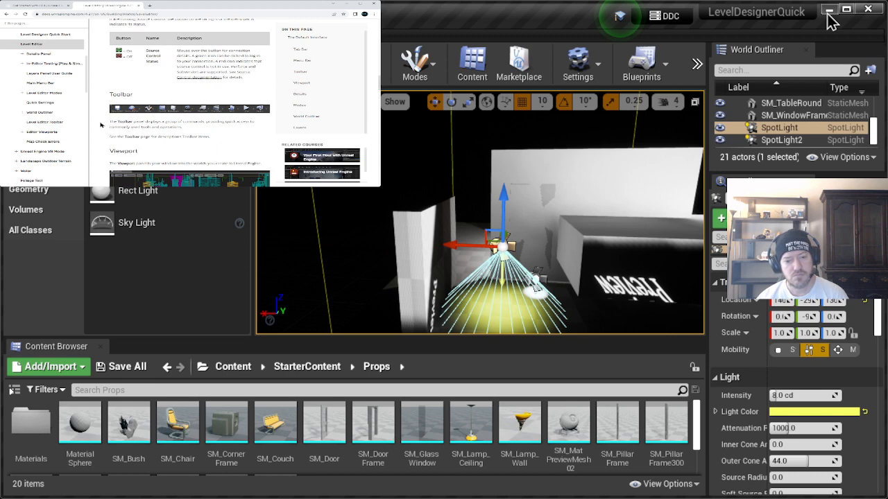
scroll(100, 125, "down", 3)
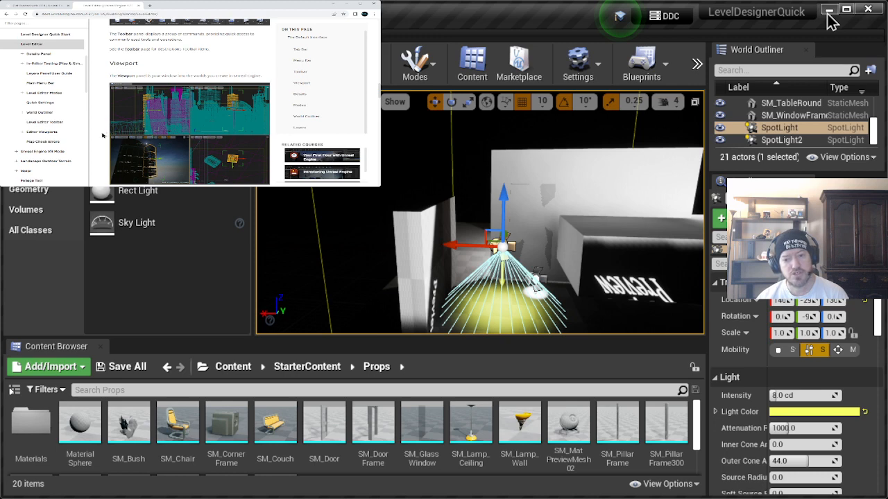
scroll(103, 136, "up", 3)
scroll(102, 135, "up", 3)
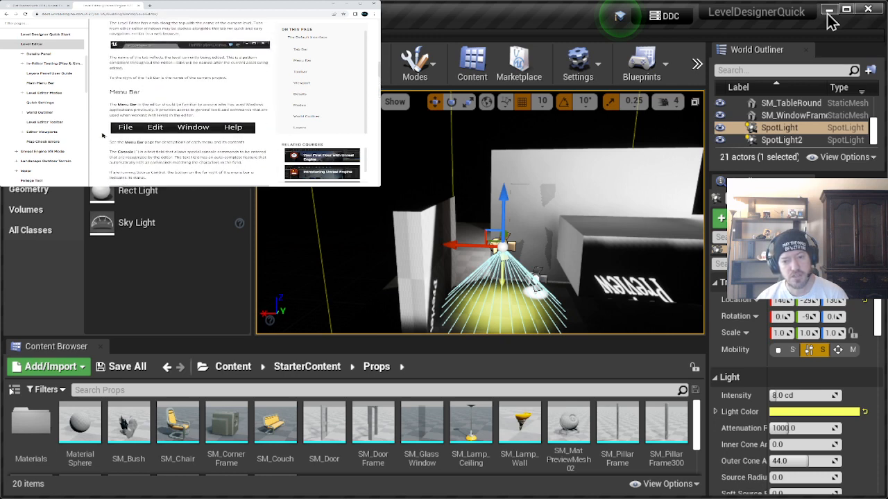
scroll(102, 135, "up", 3)
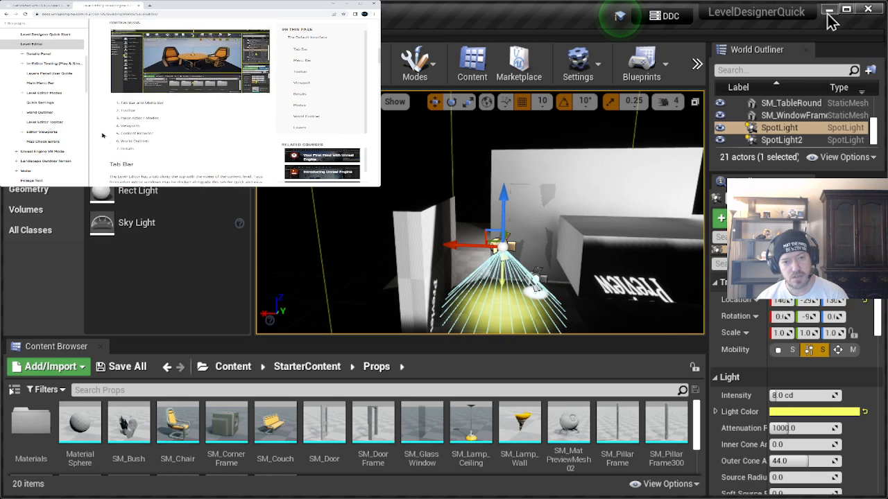
scroll(102, 135, "up", 4)
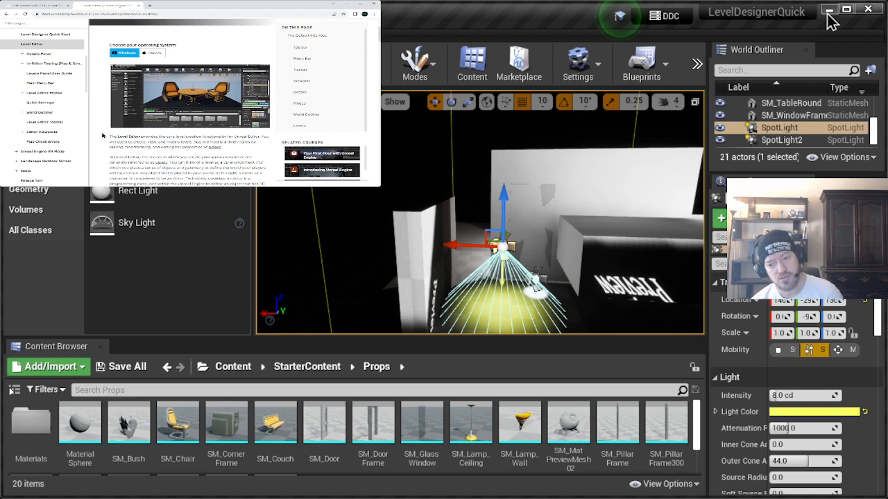
Examine the Details, Modes, World Outliner and Layers sections of the Level Editor page
scroll(102, 135, "down", 5)
scroll(102, 135, "down", 4)
scroll(102, 135, "down", 5)
scroll(102, 135, "down", 5)
scroll(102, 135, "down", 5)
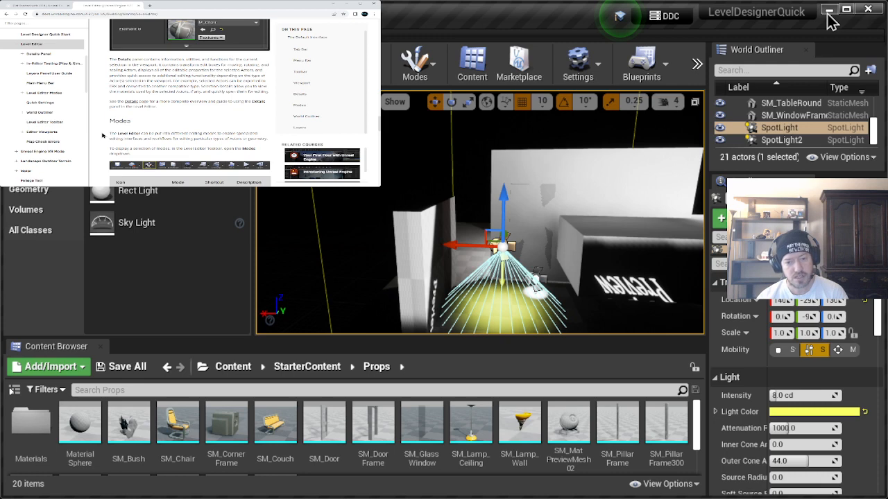
scroll(102, 135, "down", 4)
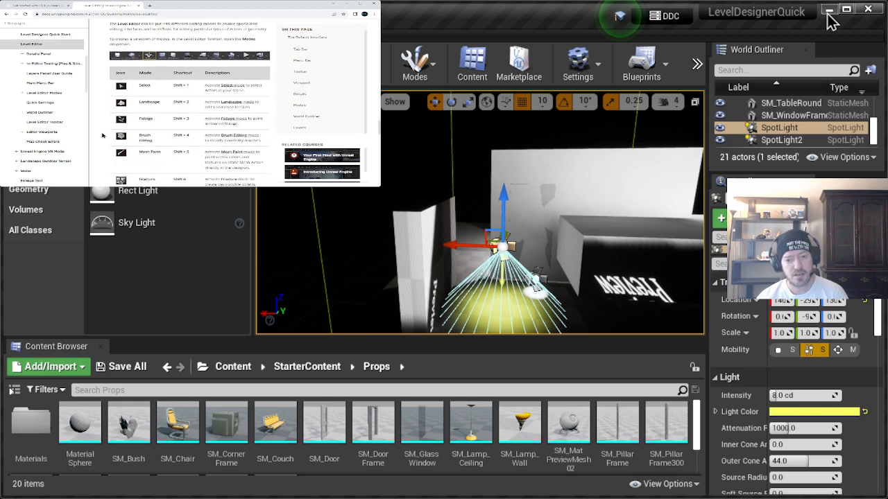
scroll(102, 135, "down", 4)
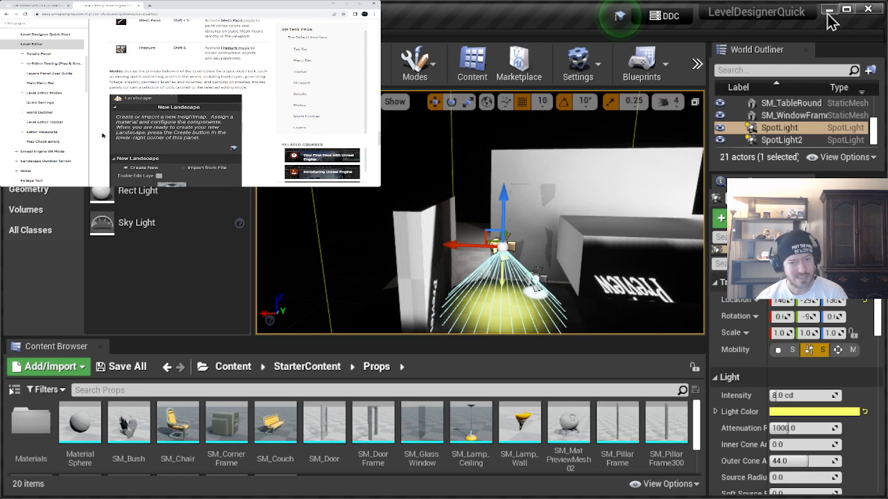
scroll(102, 135, "down", 5)
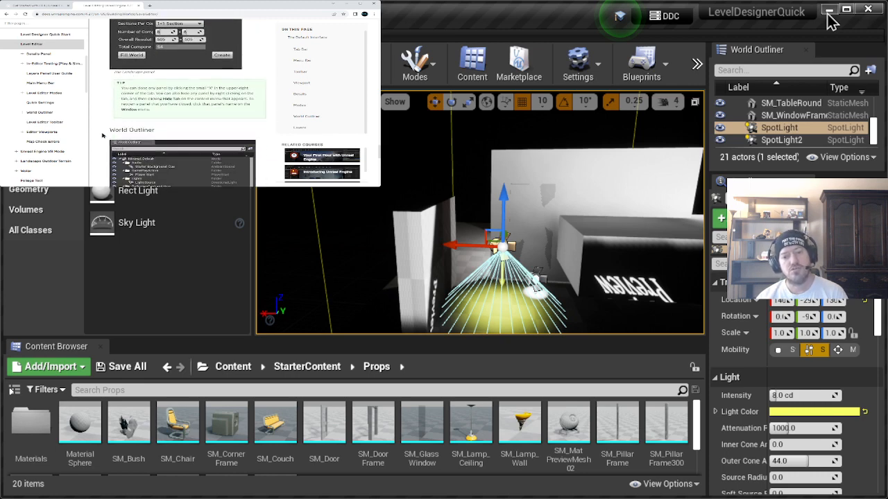
scroll(102, 136, "down", 3)
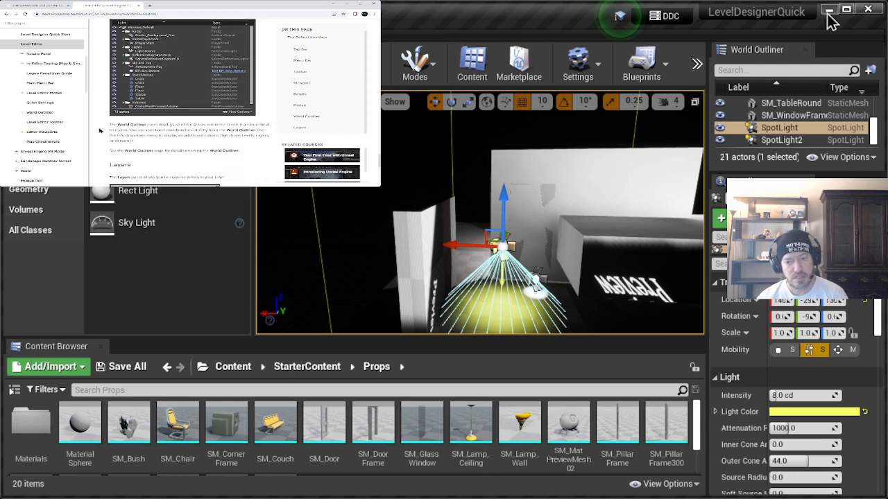
scroll(99, 130, "down", 4)
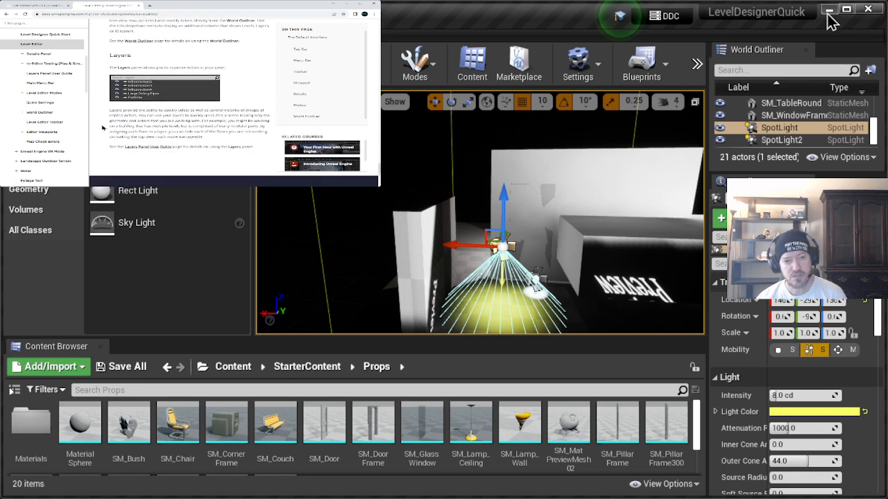
scroll(102, 125, "up", 3)
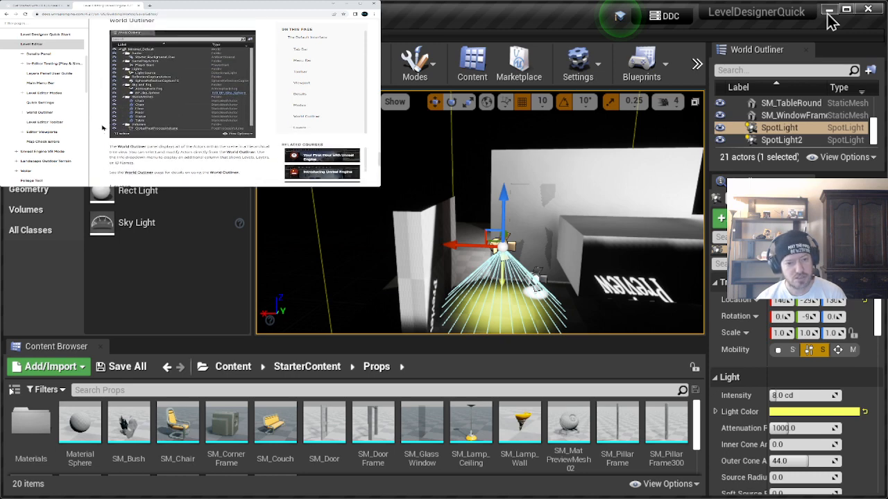
scroll(102, 127, "up", 4)
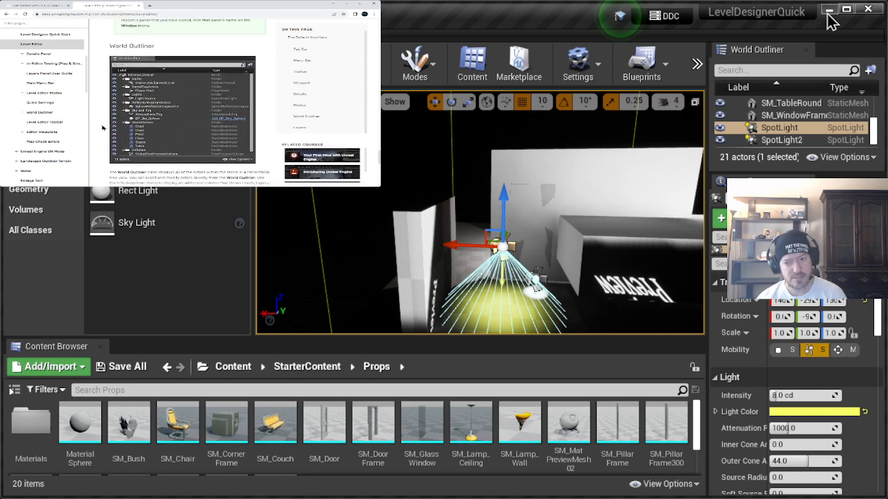
scroll(102, 127, "up", 3)
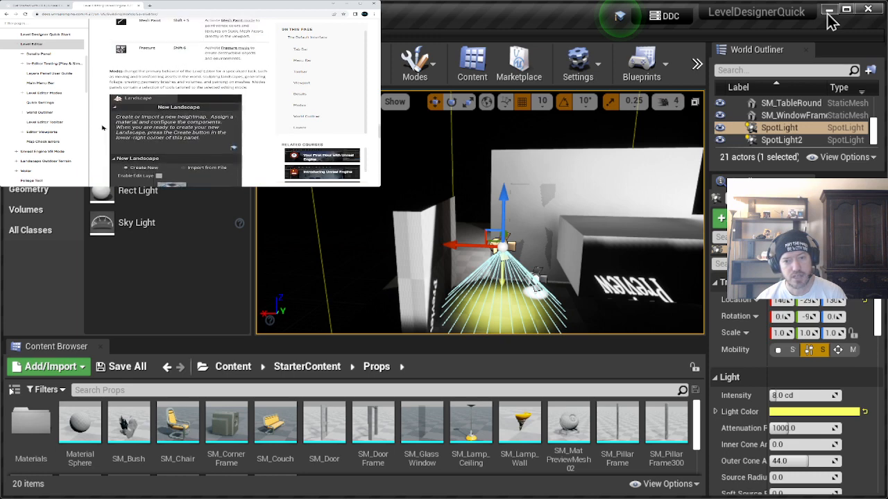
Look back over the Level Editor page from the Modes section up to its title and introduction
scroll(102, 127, "up", 3)
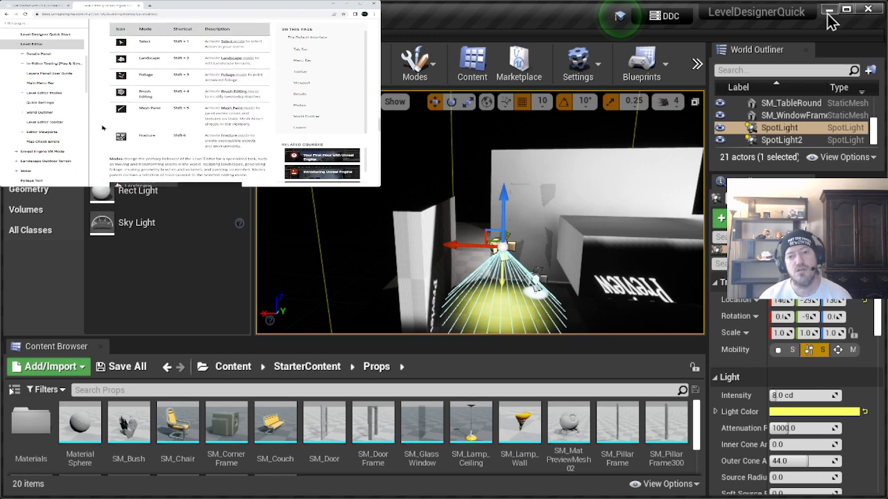
scroll(102, 126, "up", 3)
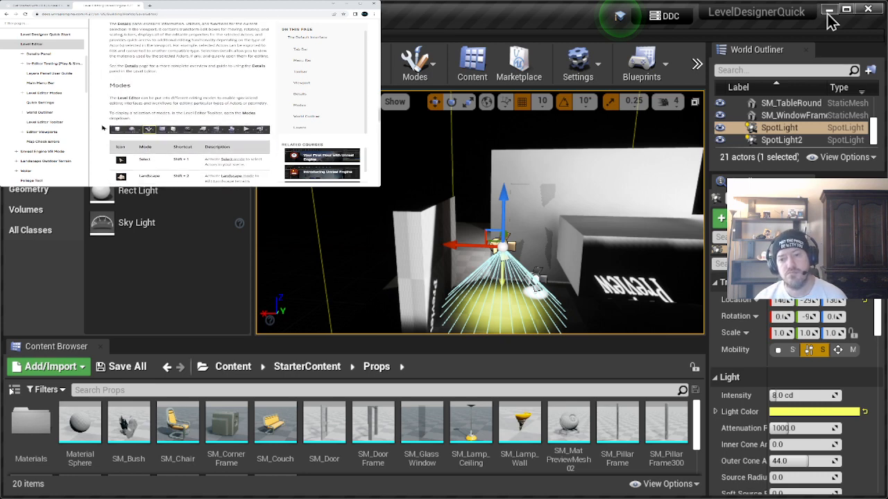
scroll(102, 127, "up", 2)
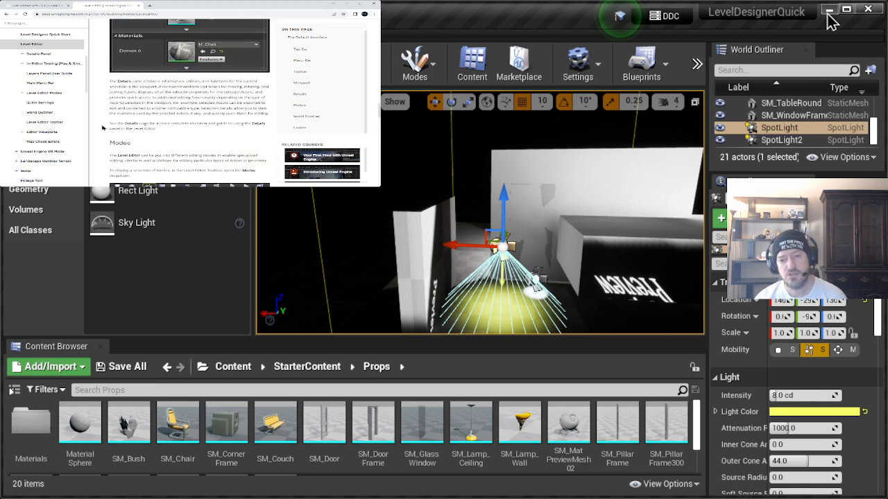
scroll(101, 127, "up", 5)
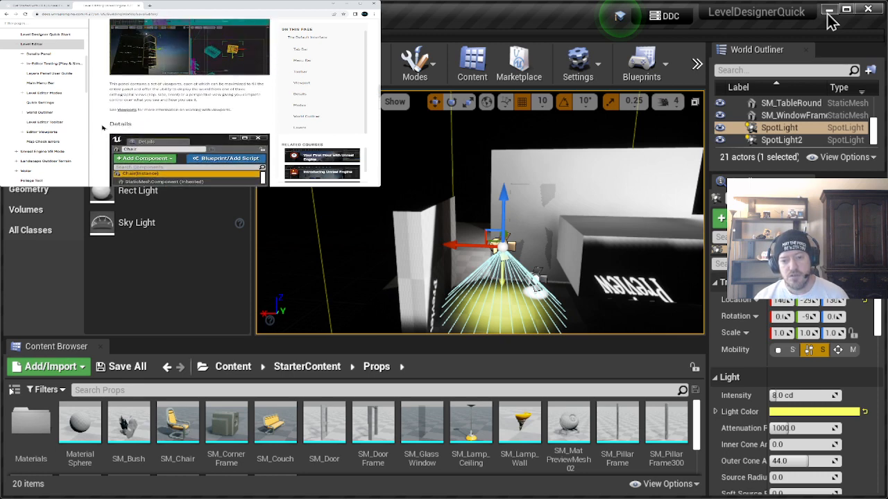
scroll(102, 127, "up", 2)
scroll(102, 127, "up", 5)
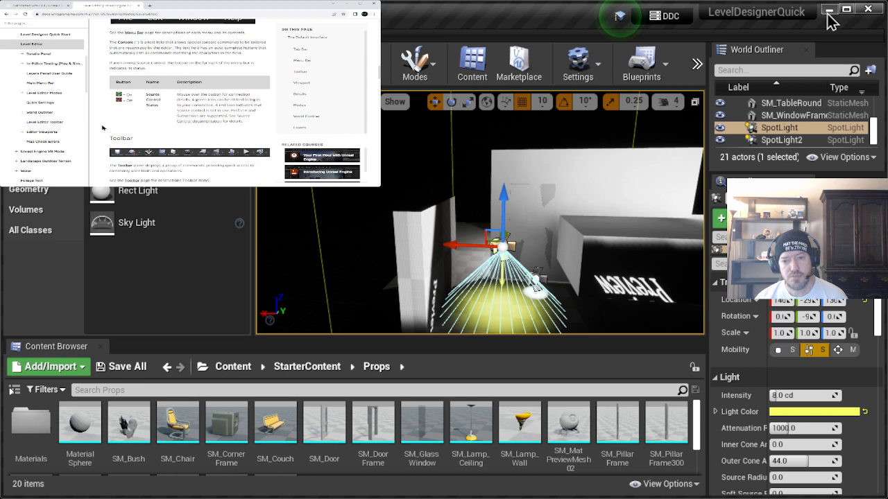
scroll(102, 127, "up", 3)
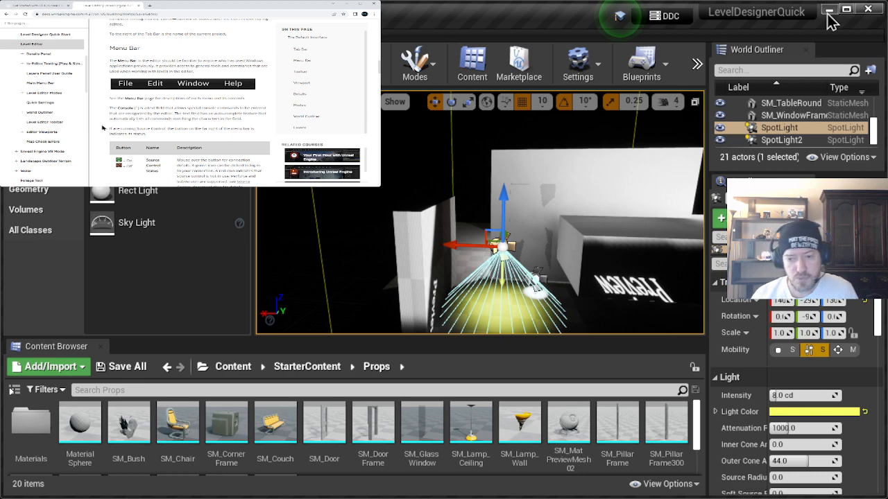
scroll(102, 127, "up", 2)
scroll(102, 127, "up", 3)
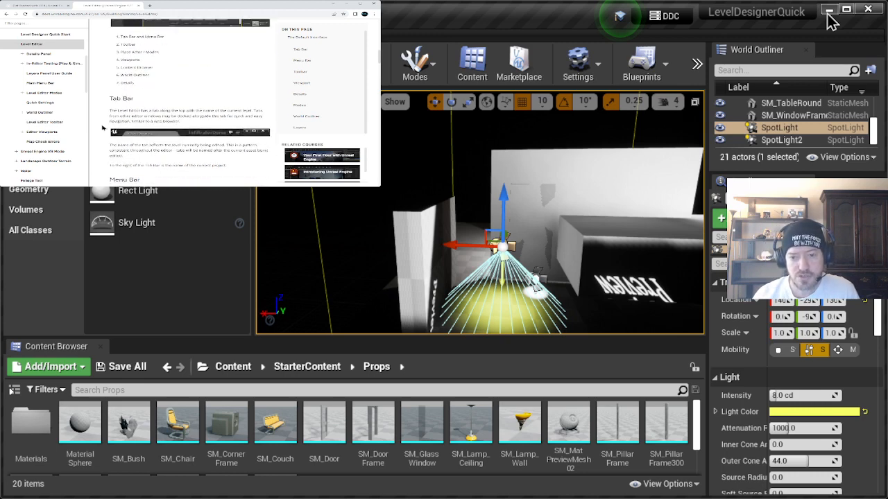
scroll(102, 127, "up", 5)
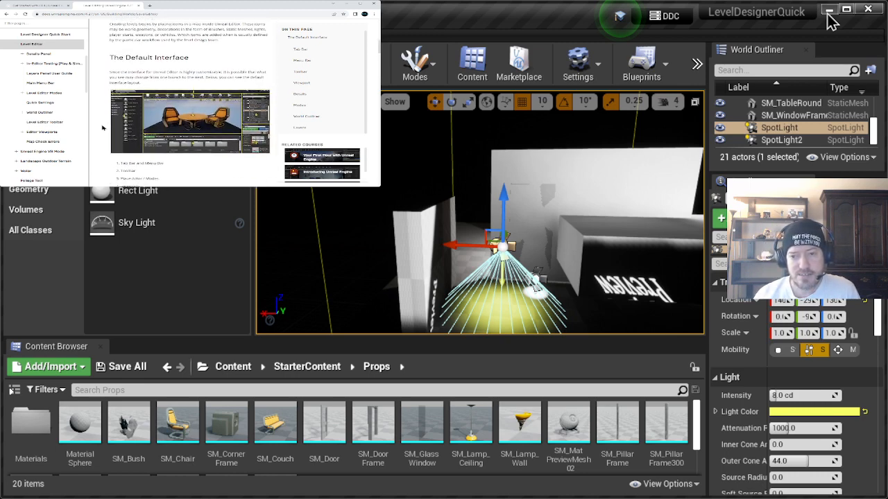
scroll(102, 127, "up", 5)
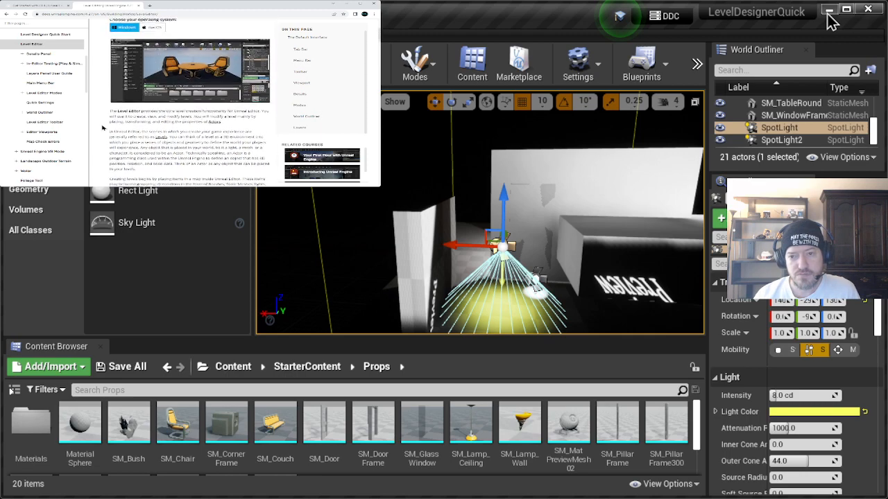
scroll(102, 127, "up", 1)
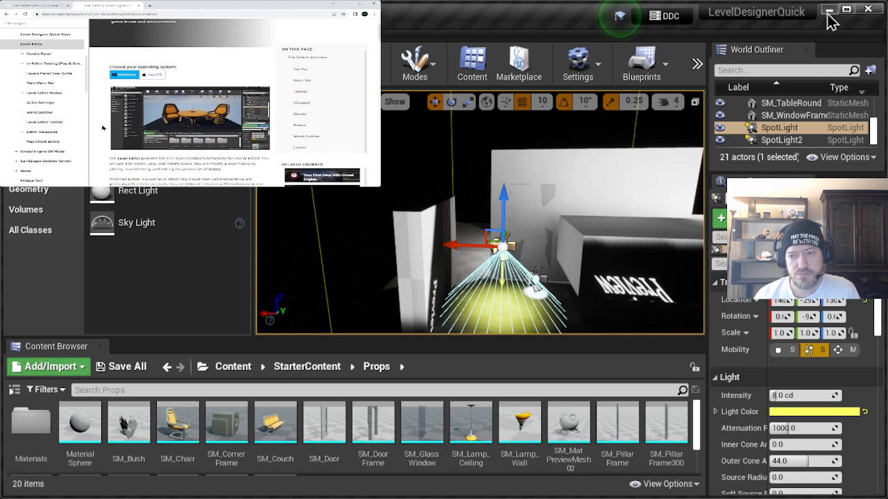
scroll(102, 127, "up", 3)
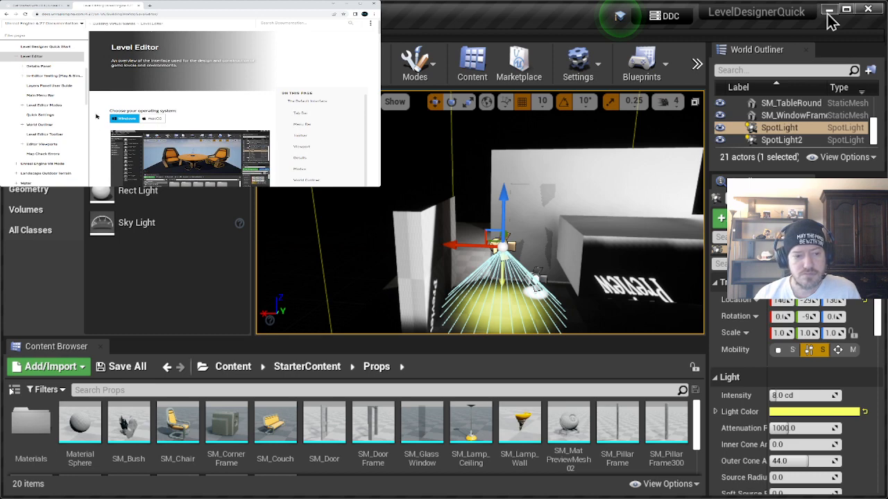
Go to the Details Panel page and read through its Code View Category subpage
left_click(35, 68)
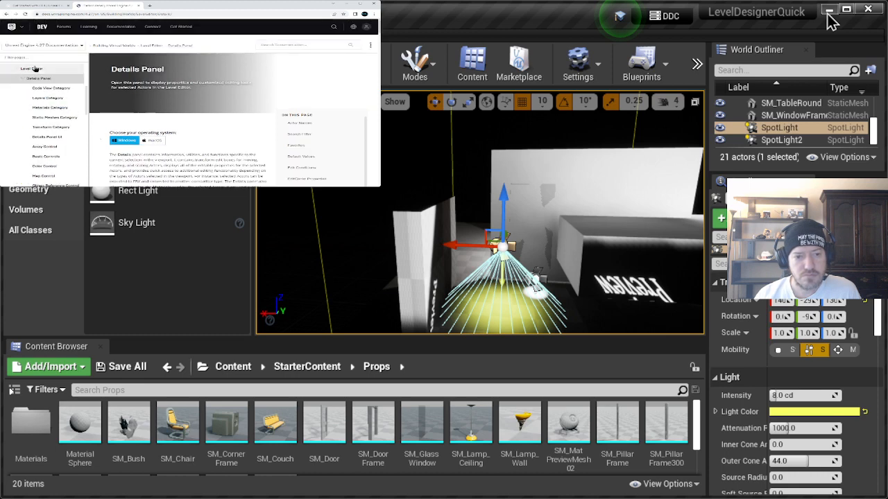
left_click(52, 89)
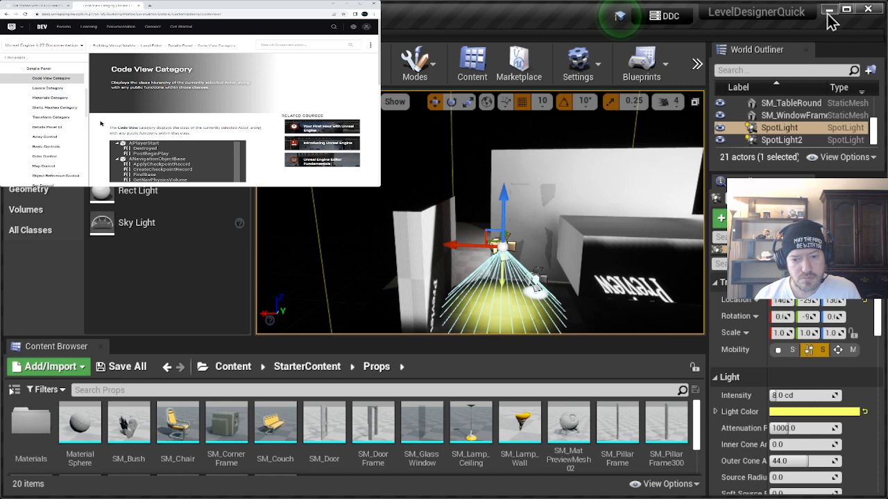
scroll(100, 123, "down", 3)
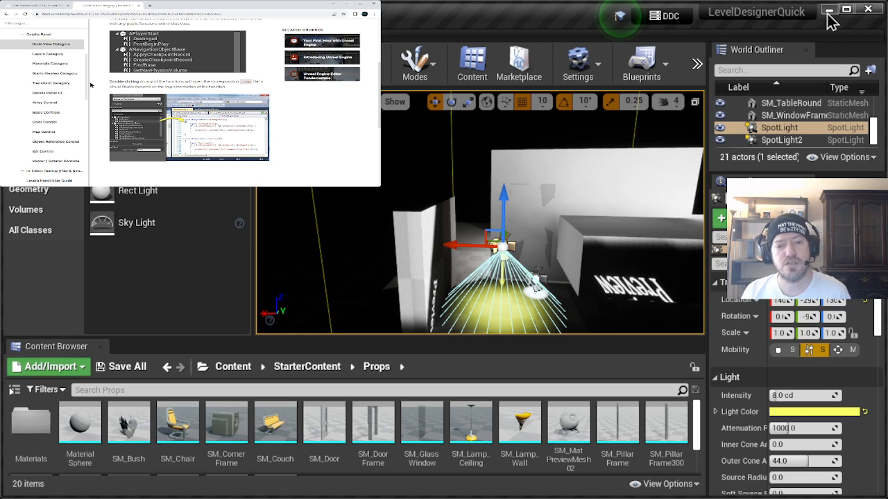
Open and skim the Layers Category and Materials Category pages under Details Panel
scroll(86, 84, "up", 3)
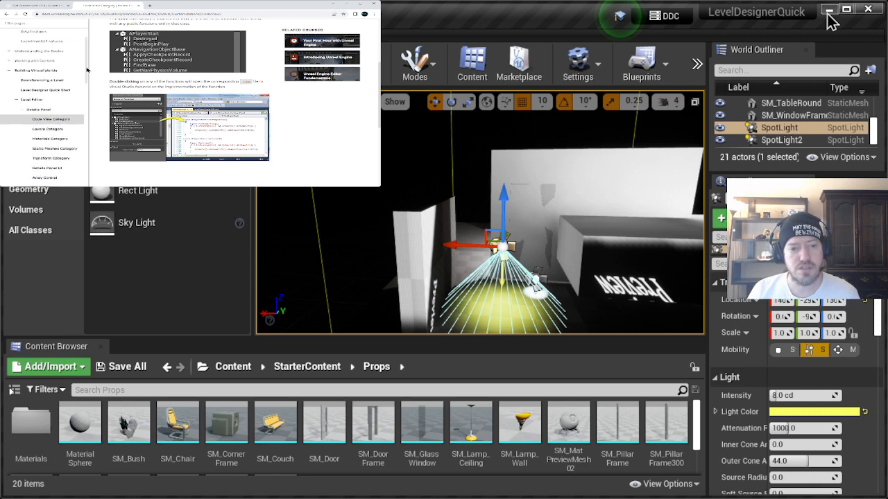
scroll(83, 80, "down", 1)
left_click(48, 91)
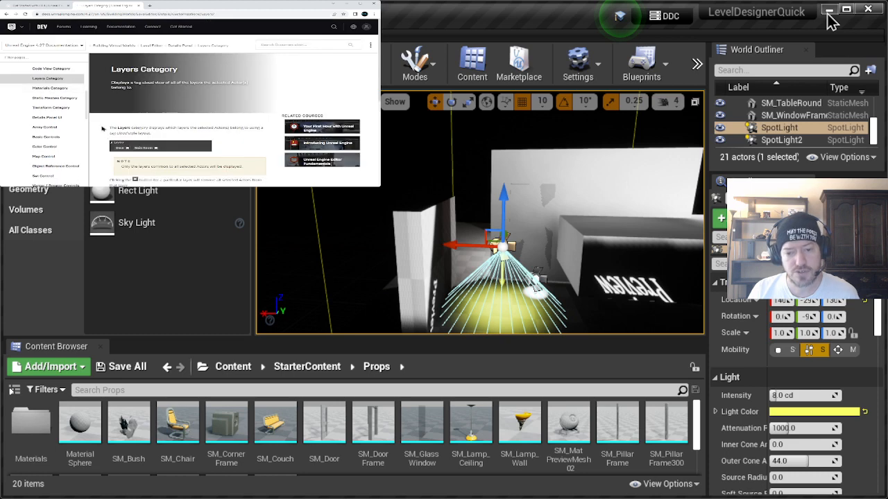
scroll(102, 129, "down", 2)
scroll(102, 128, "down", 1)
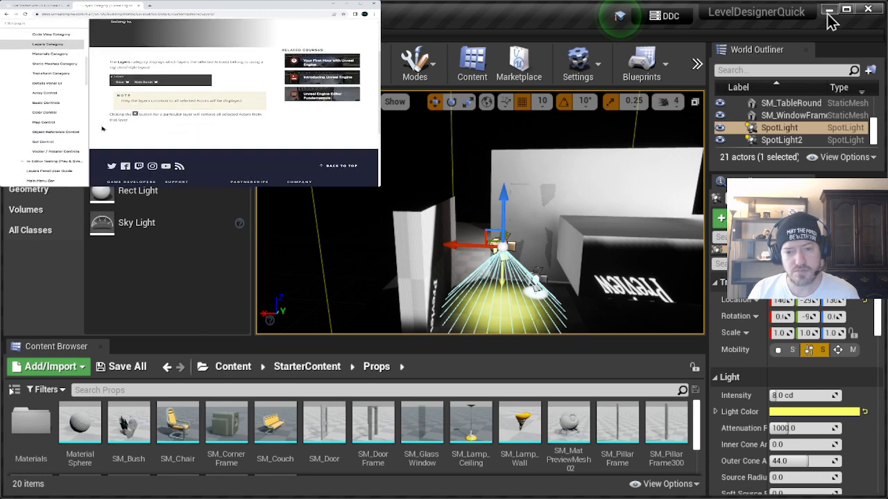
left_click(55, 55)
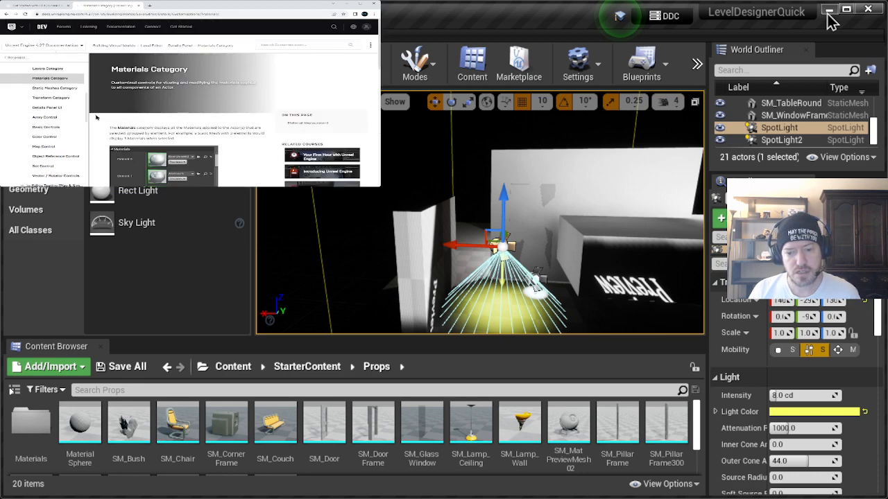
scroll(104, 120, "down", 3)
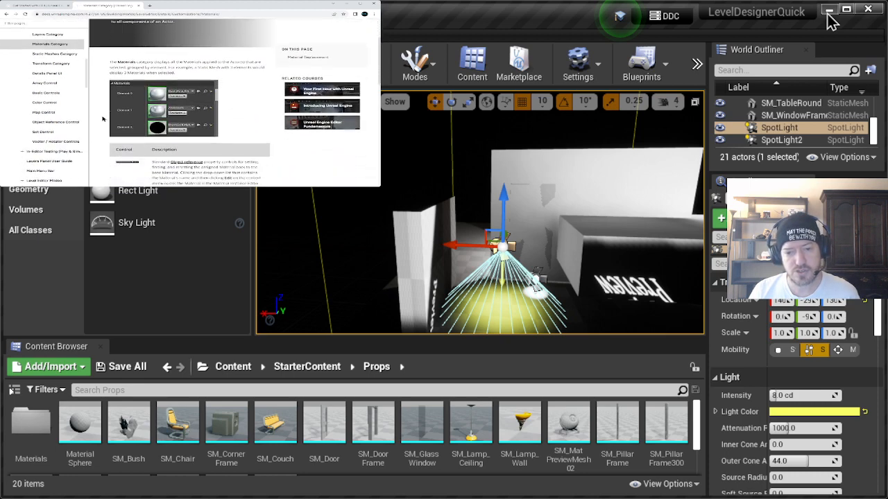
scroll(103, 120, "down", 3)
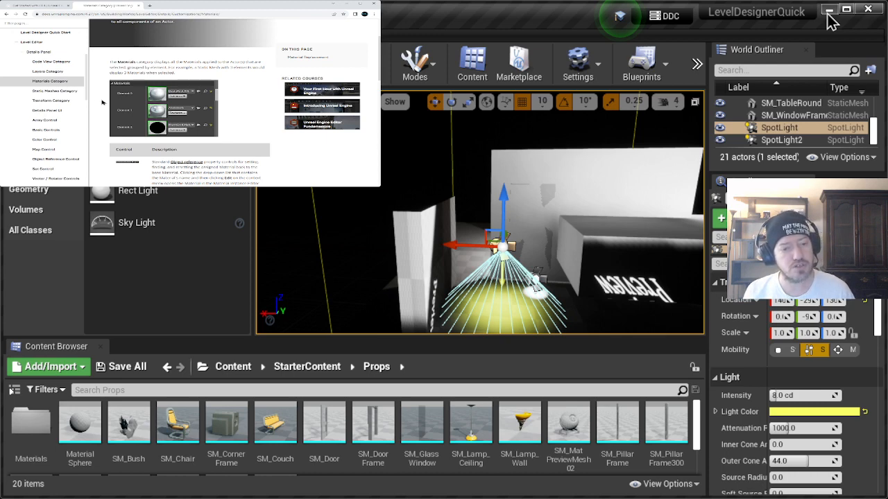
Collapse the Details Panel and Level Editor branches under Building Virtual Worlds in the documentation contents
left_click(22, 52)
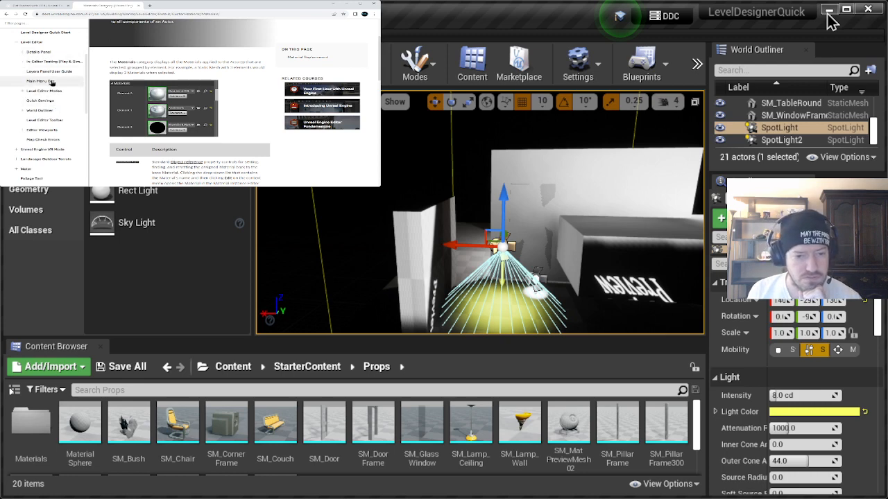
scroll(43, 139, "up", 1)
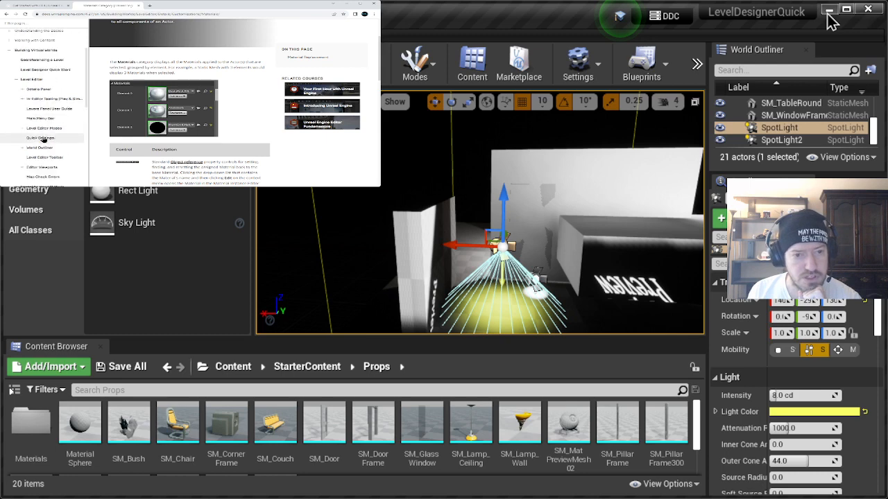
scroll(43, 139, "down", 1)
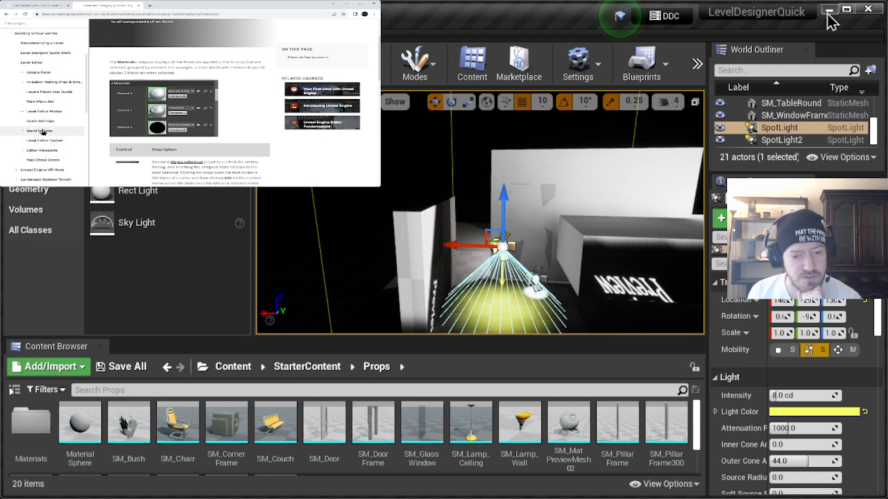
left_click(15, 64)
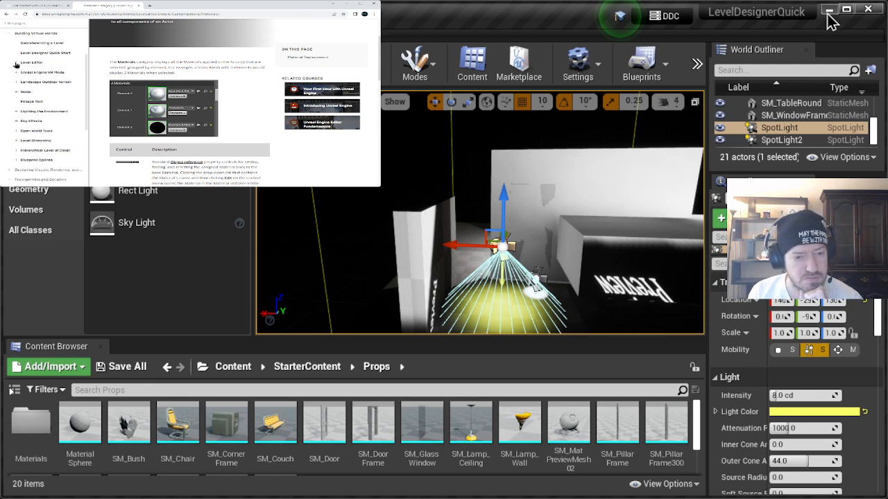